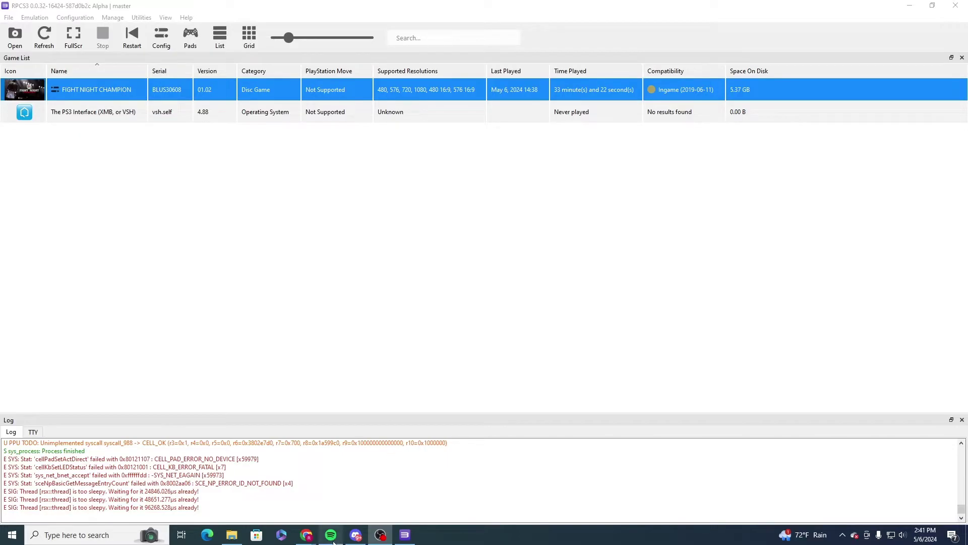
- Switch to Chrome and download the Windows build of RPCS3 from the download page of rpcs3.net
mouse_move(307, 536)
left_click(352, 493)
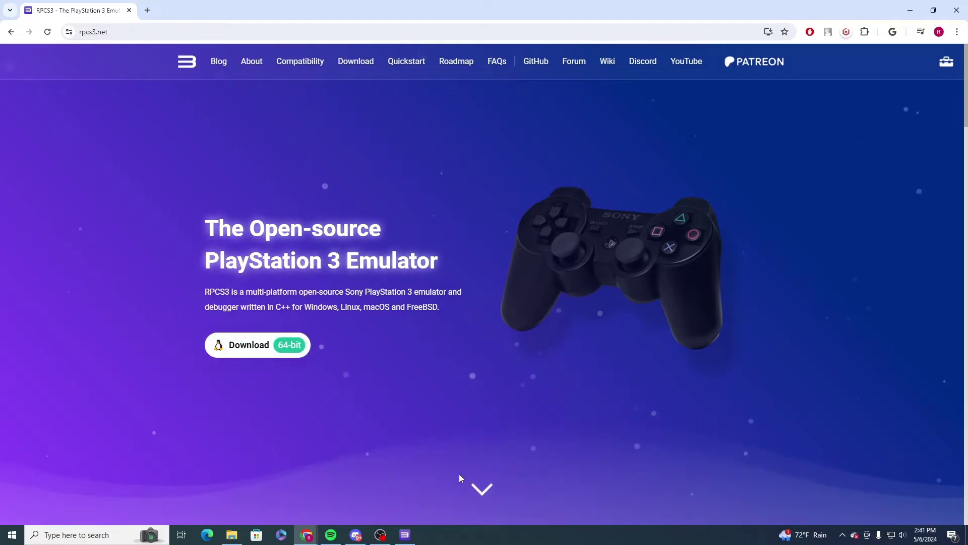
scroll(510, 376, "down", 8)
scroll(818, 314, "up", 8)
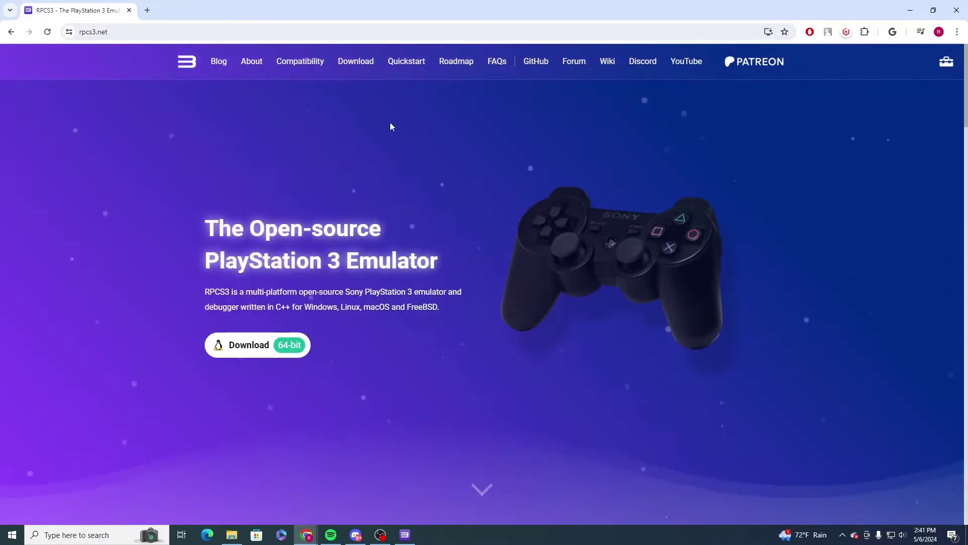
left_click(365, 63)
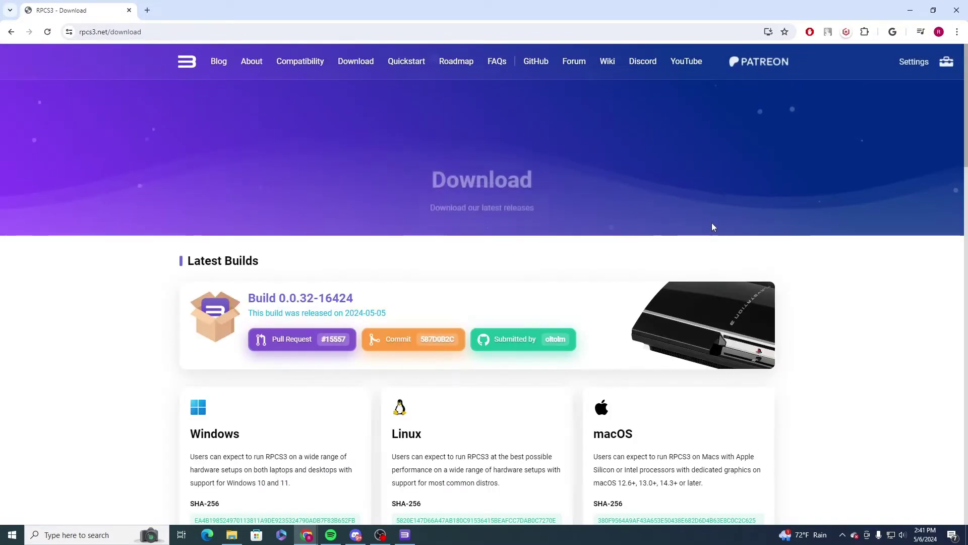
scroll(670, 274, "down", 4)
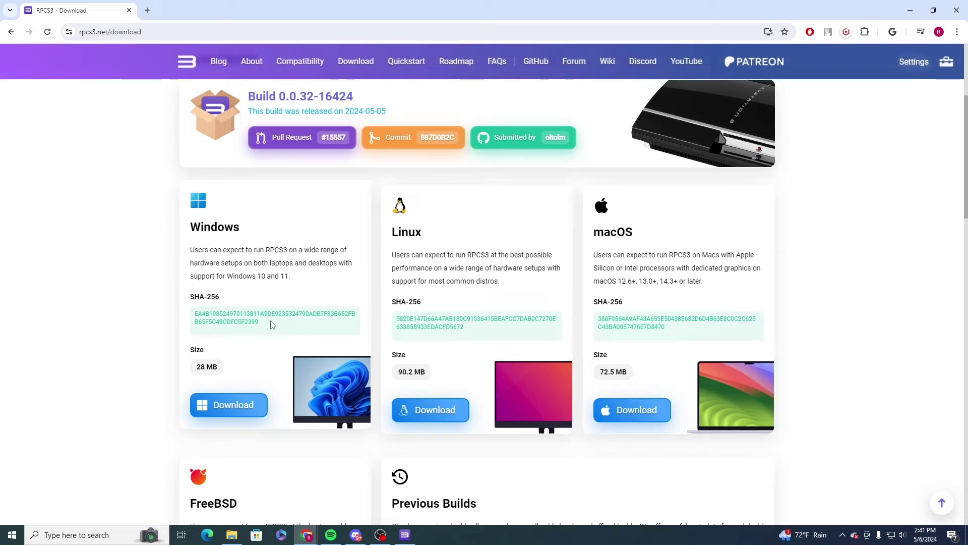
left_click(230, 407)
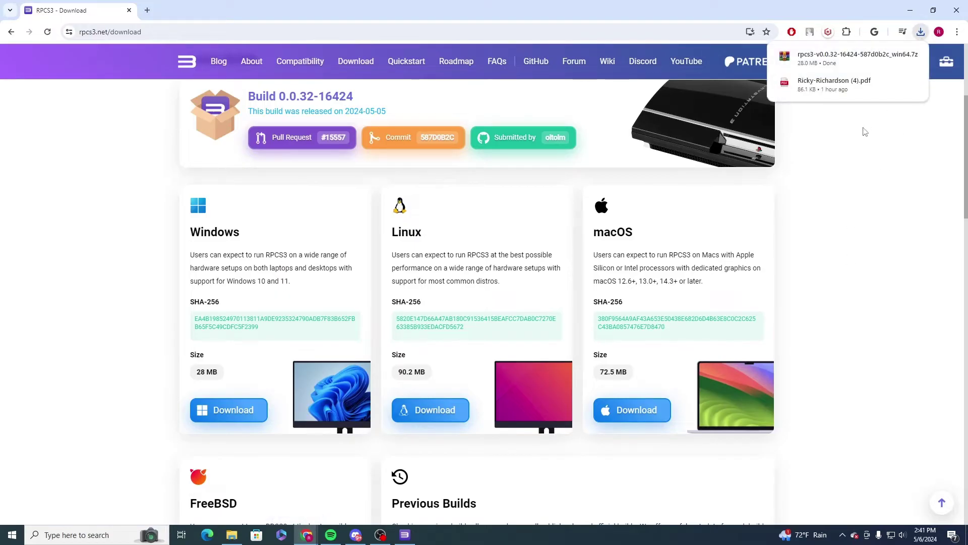
- Open the downloaded rpcs3 win64 archive in WinRAR, dismiss the licence reminder and move the archive window aside
left_click(850, 55)
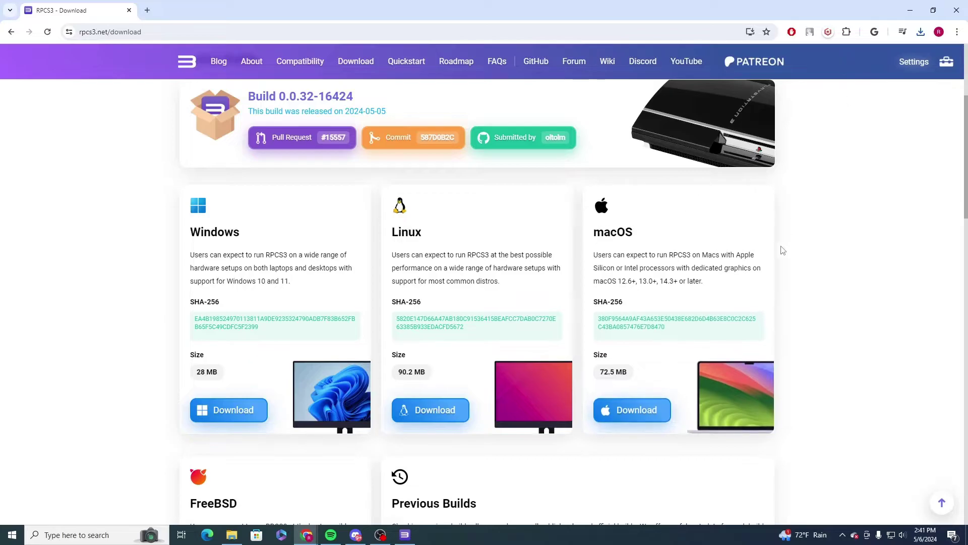
left_click(232, 536)
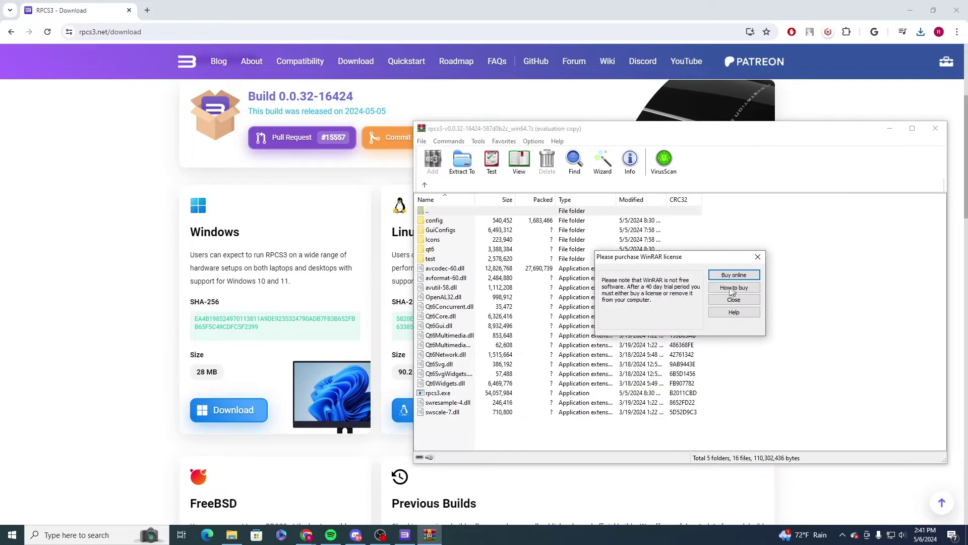
left_click(737, 294)
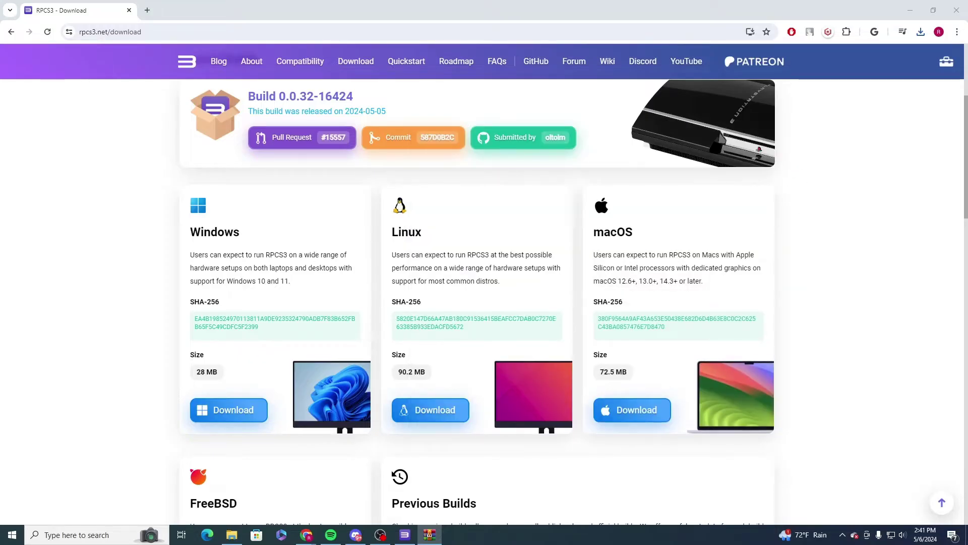
left_click_drag(216, 114, 382, 105)
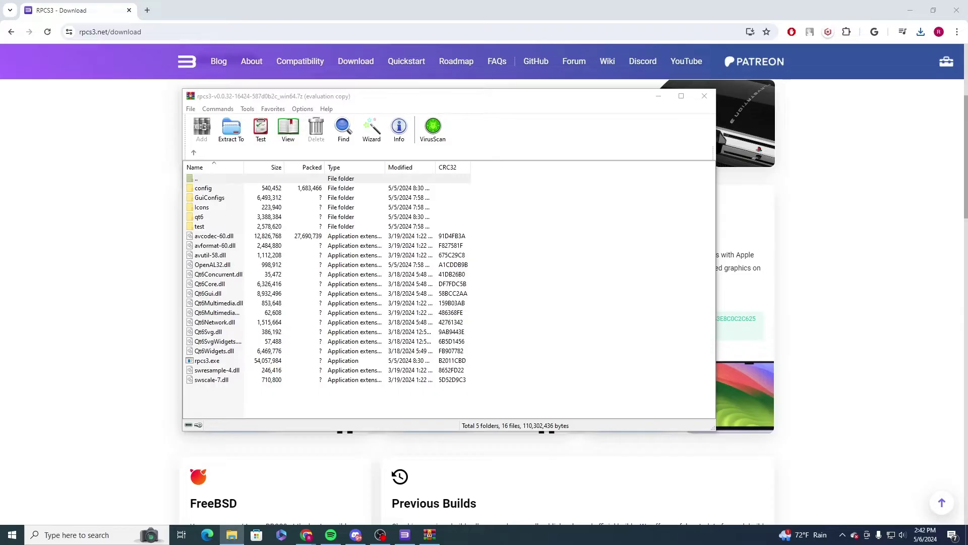
- Extract all folders and files from the archive into the RPCS3-Update Vid folder and close the archive
left_click(232, 535)
left_click_drag(756, 189, 786, 145)
left_click(497, 101)
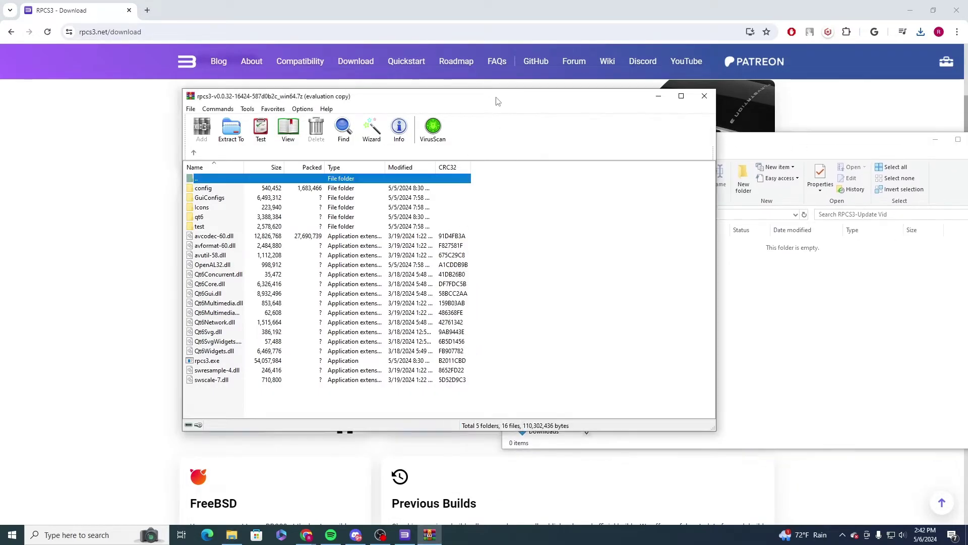
left_click_drag(492, 401, 761, 297)
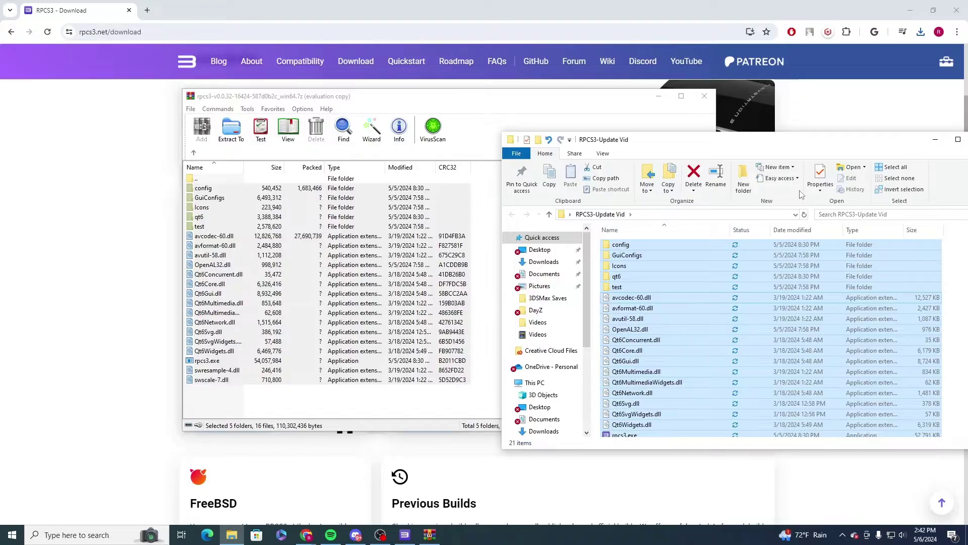
left_click(586, 103)
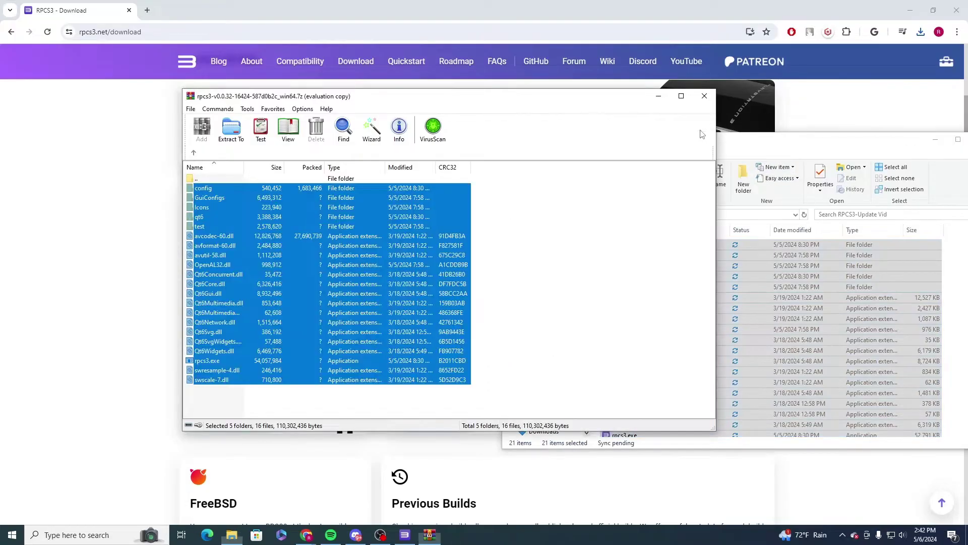
left_click_drag(762, 144, 581, 129)
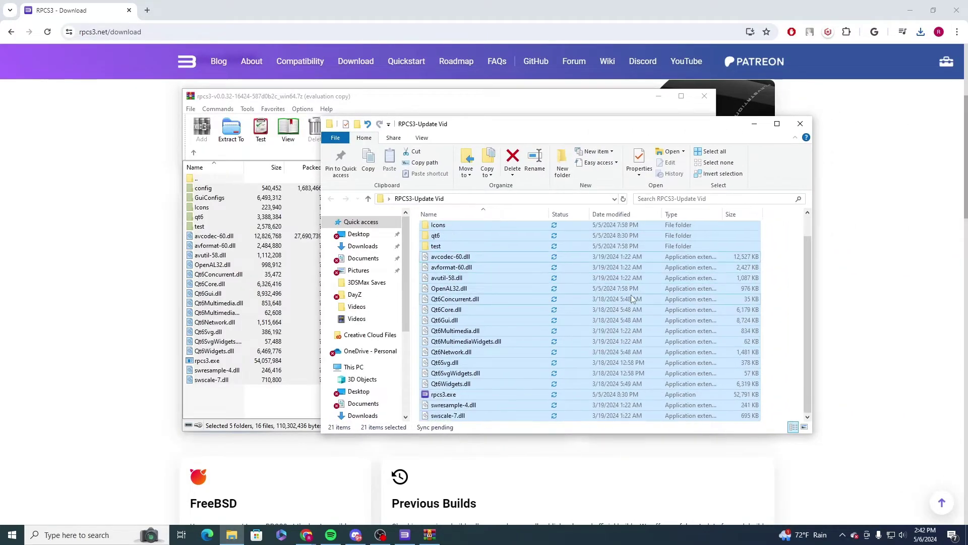
left_click(631, 101)
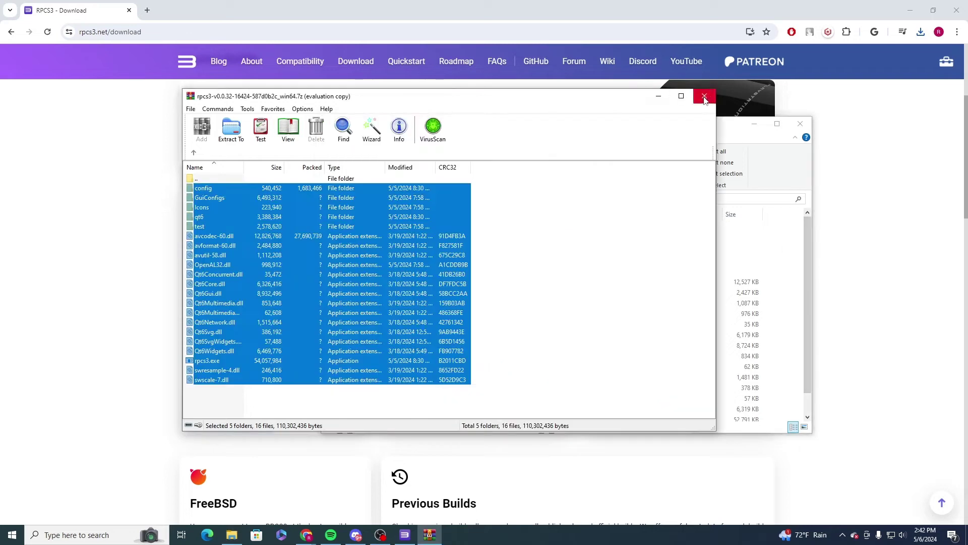
left_click(705, 95)
- Launch rpcs3.exe from the extracted files, mark the Quickstart guide as read and continue past the welcome dialog
scroll(521, 384, "down", 1)
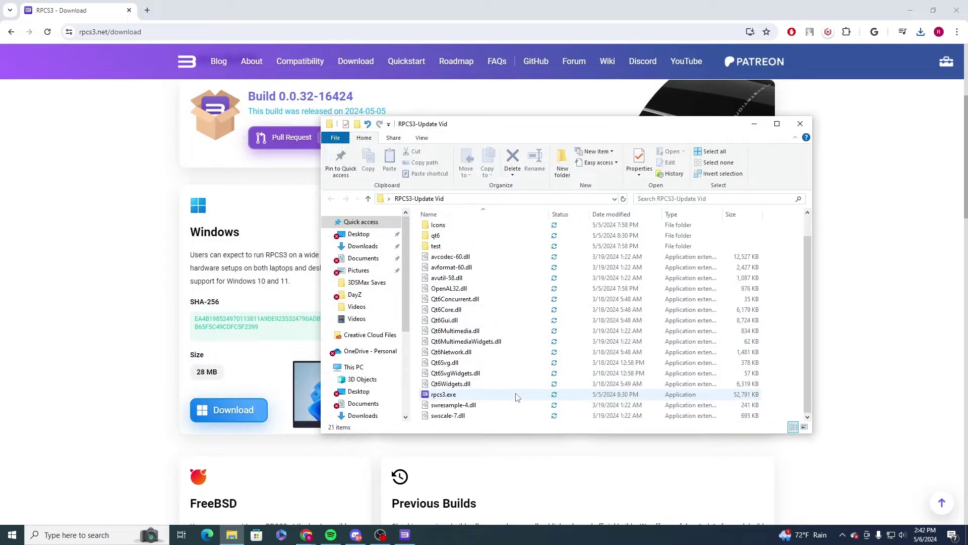
double_click(516, 396)
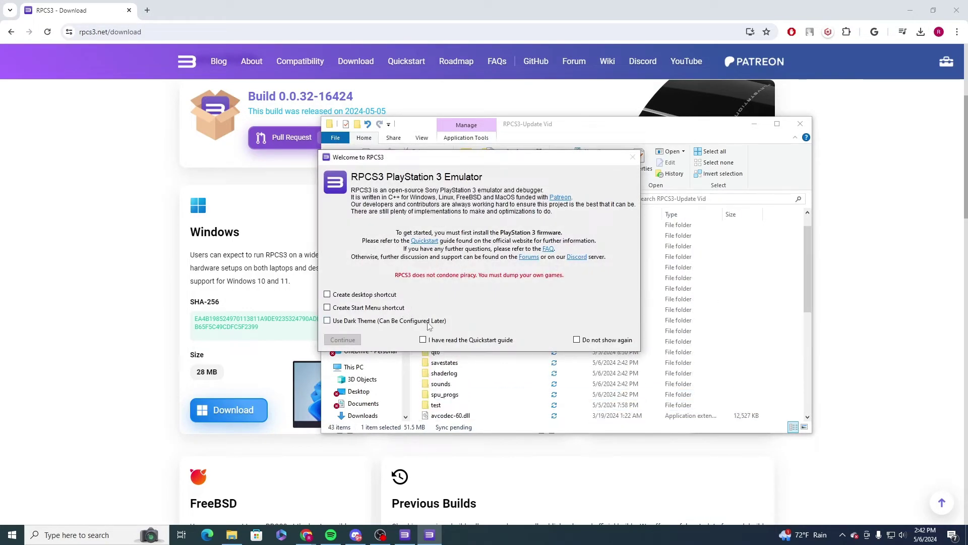
left_click(480, 342)
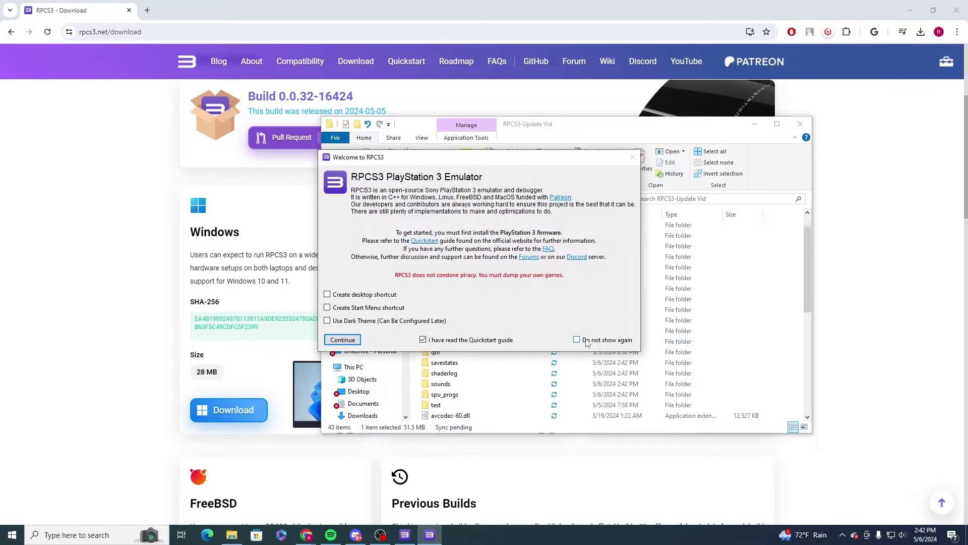
left_click(342, 340)
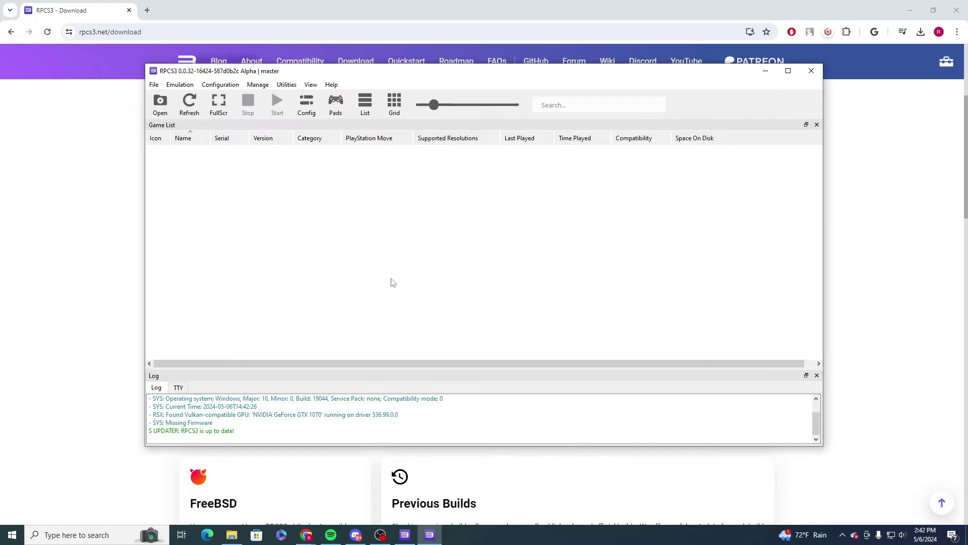
- Install the PS3 firmware from PS3UPDAT.PUP in Downloads, accepting the older version 4.88
left_click(153, 87)
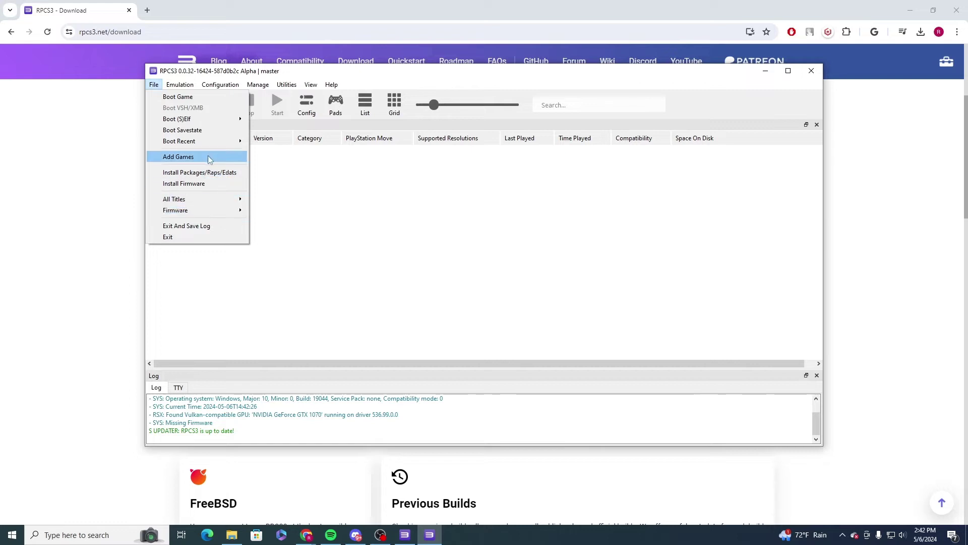
left_click(215, 185)
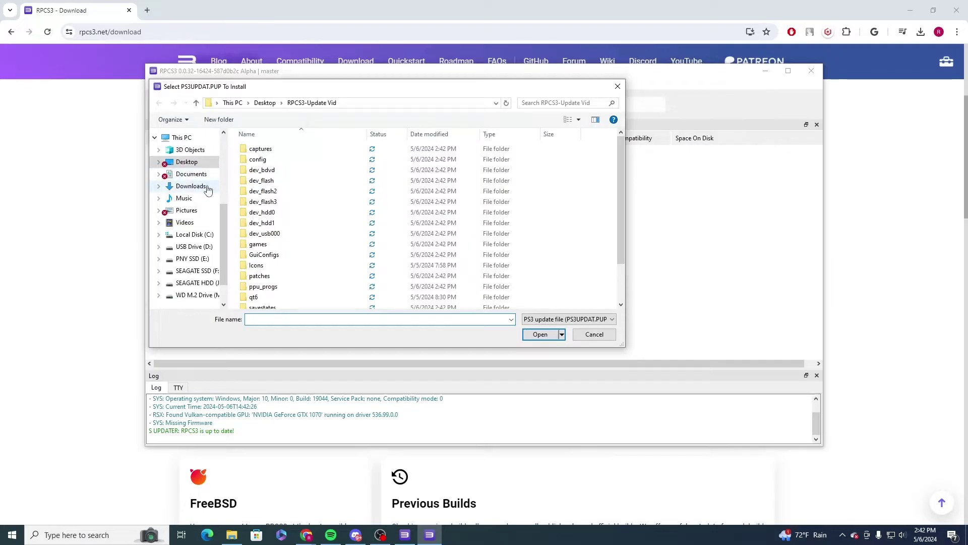
left_click(191, 186)
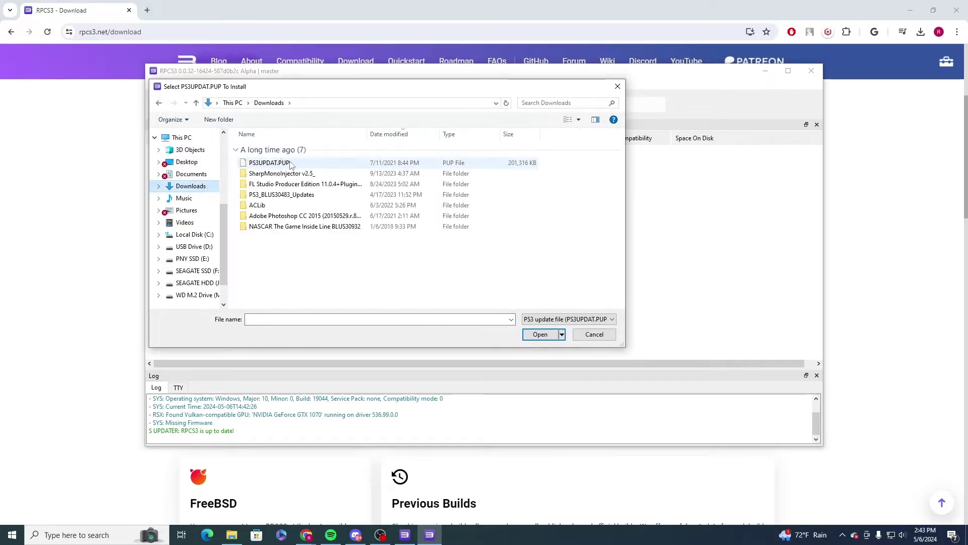
left_click(272, 162)
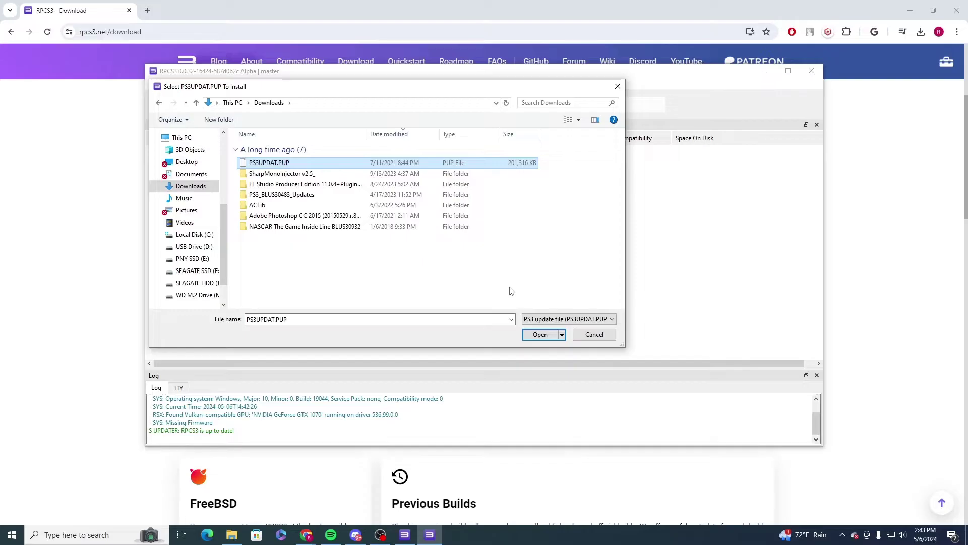
left_click(537, 335)
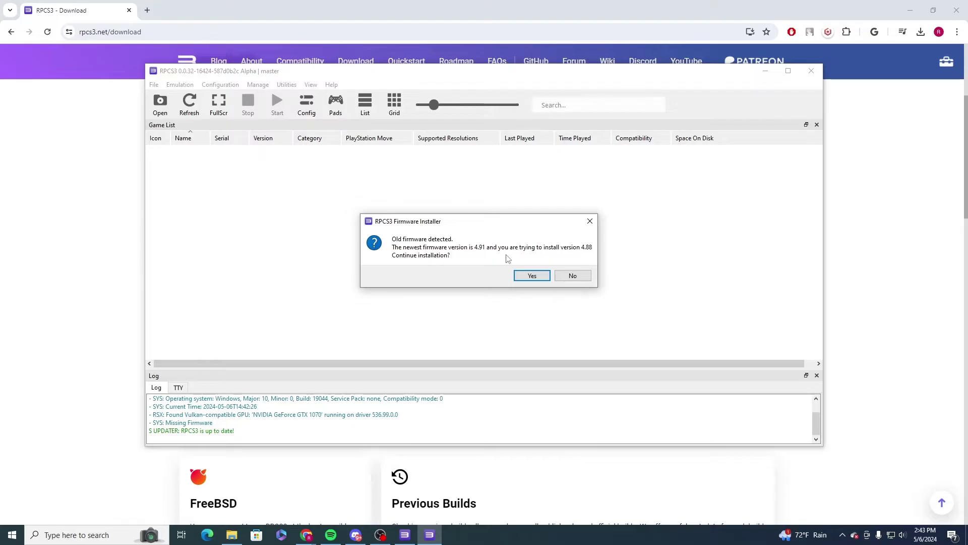
left_click(530, 277)
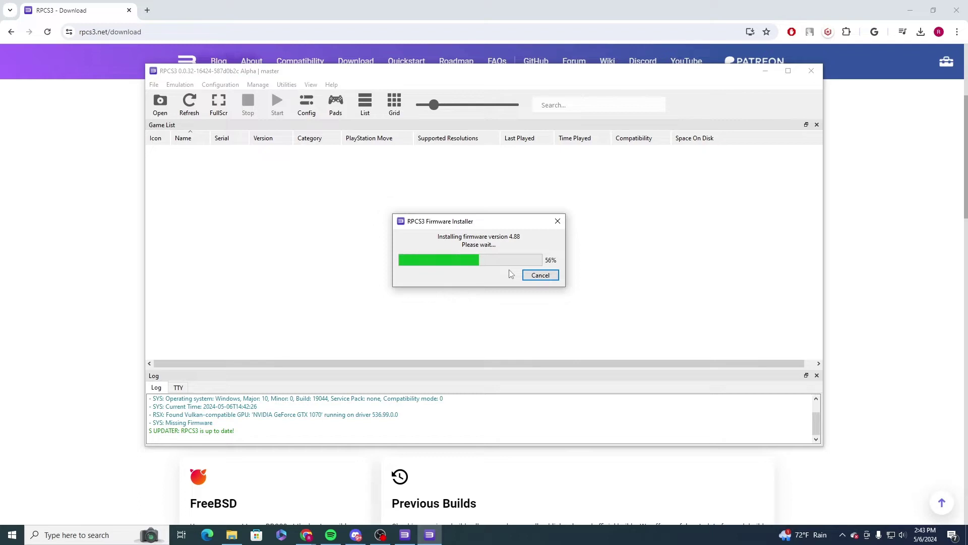
left_click(380, 535)
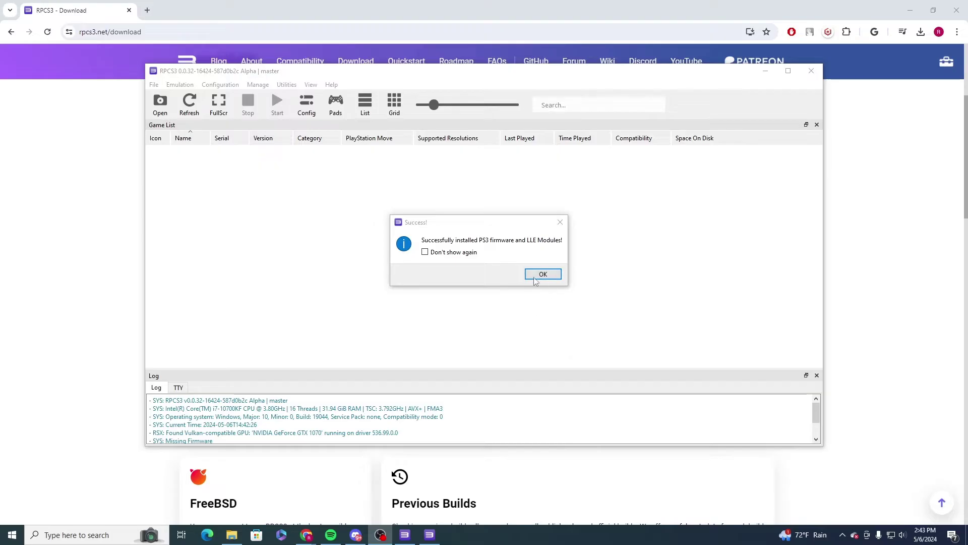
left_click(539, 275)
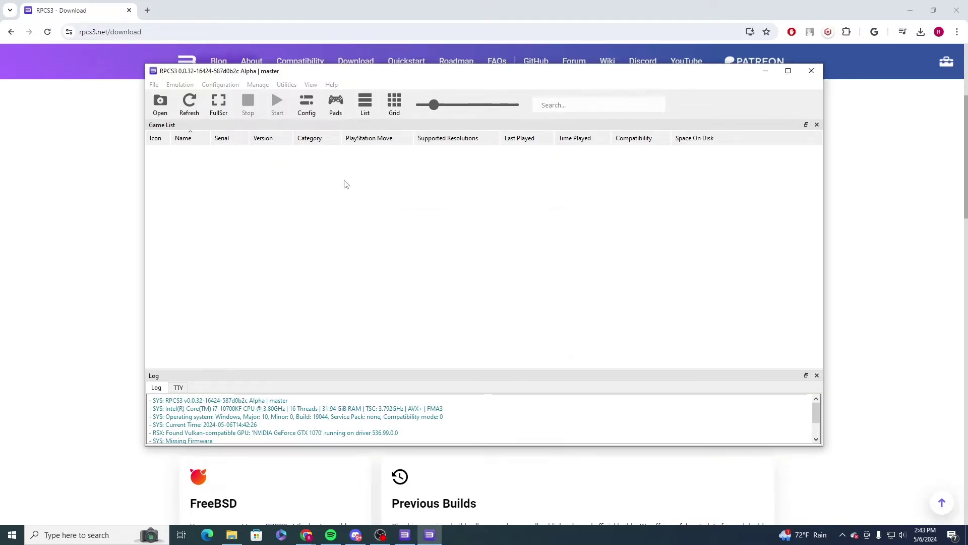
- Move the main emulator window aside to watch the PPU module compilation until it finishes
double_click(250, 195)
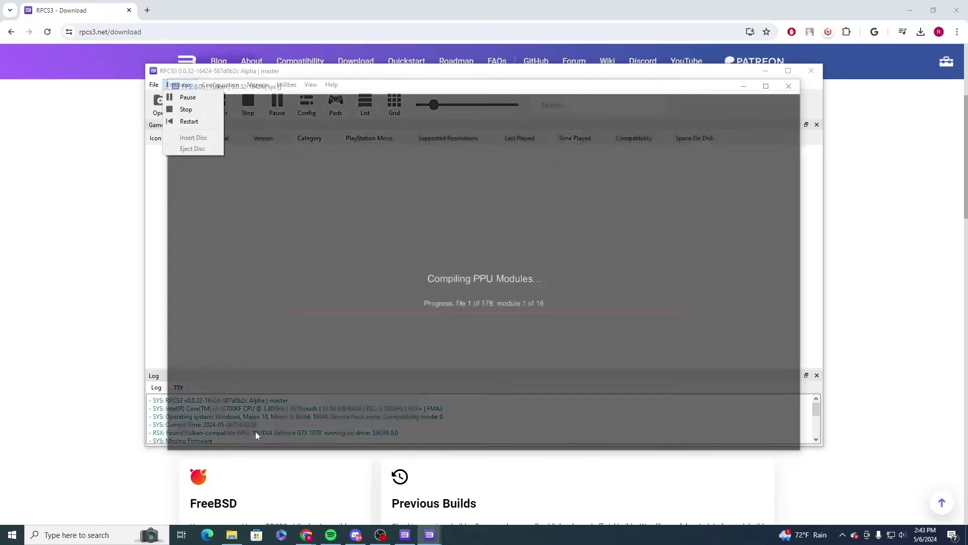
key("Right")
key("Right")
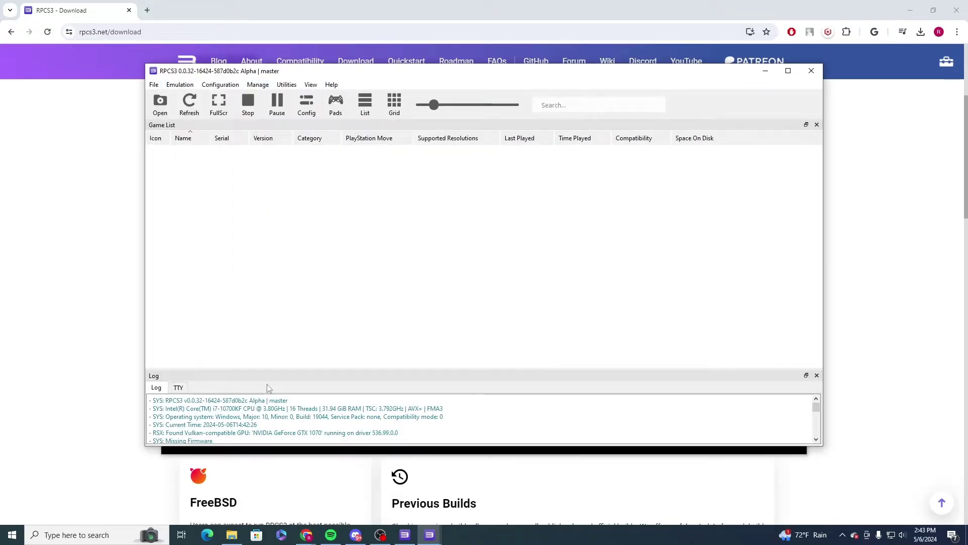
left_click_drag(428, 77, 500, 112)
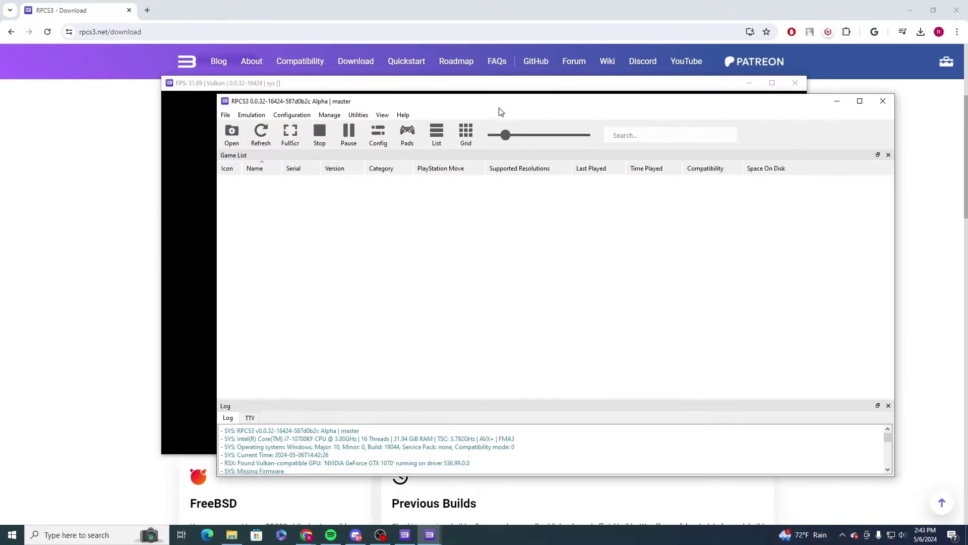
left_click(489, 86)
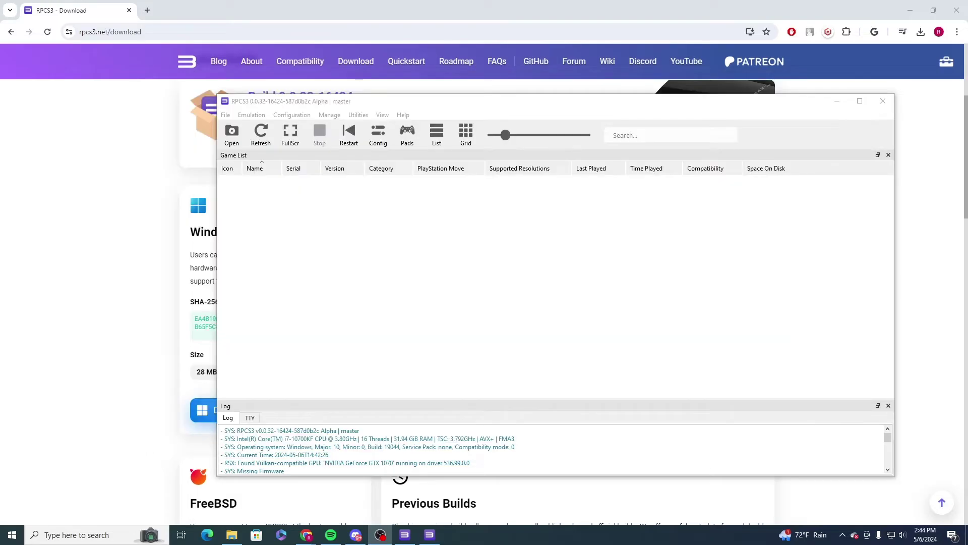
left_click(361, 230)
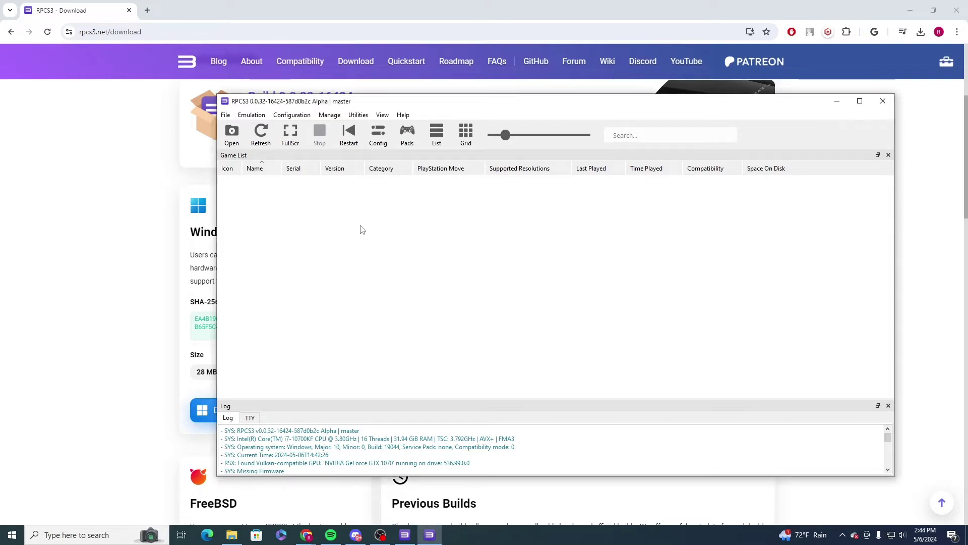
left_click(226, 117)
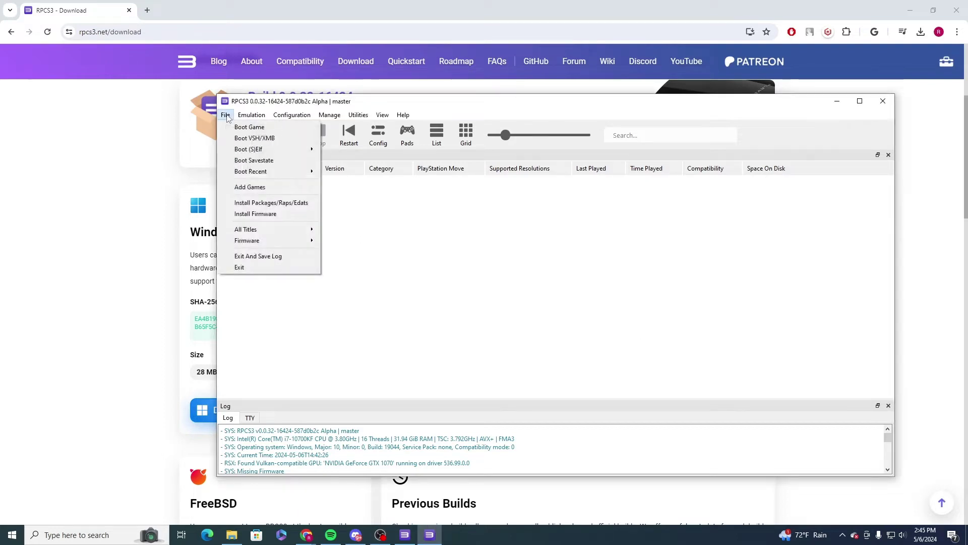
left_click(275, 204)
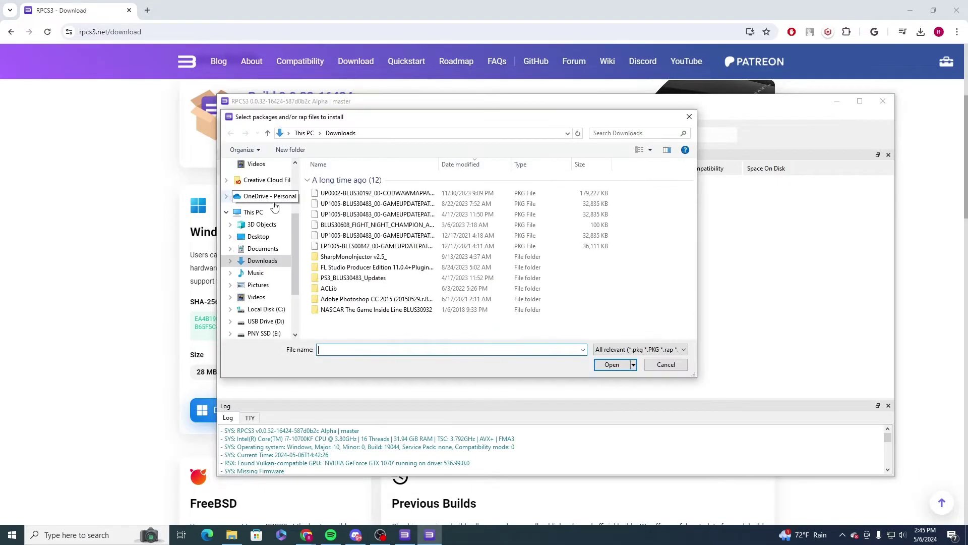
left_click(666, 364)
- Add the Fight Night Champion folder from SEAGATE HDD (J:) to the game list, without shortcuts or precompiled caches
left_click(226, 115)
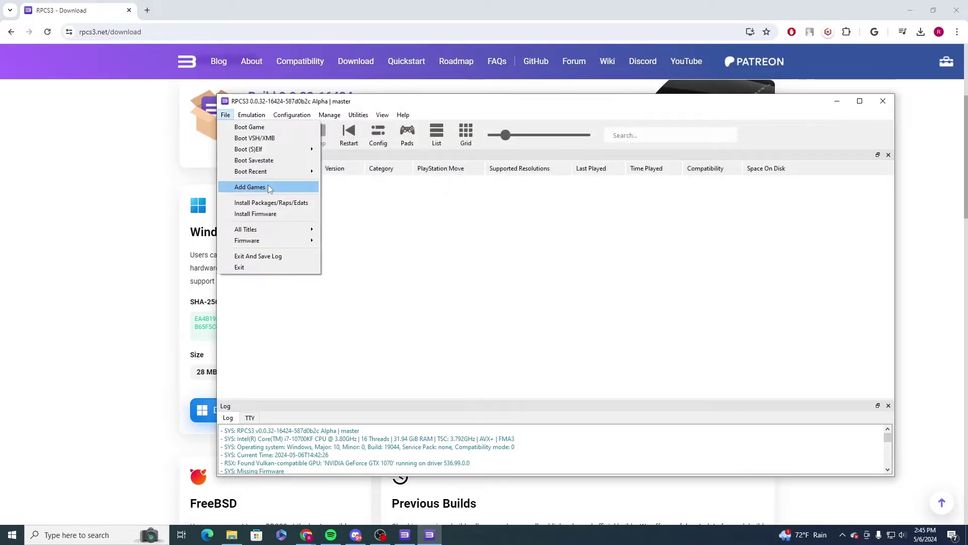
left_click(268, 187)
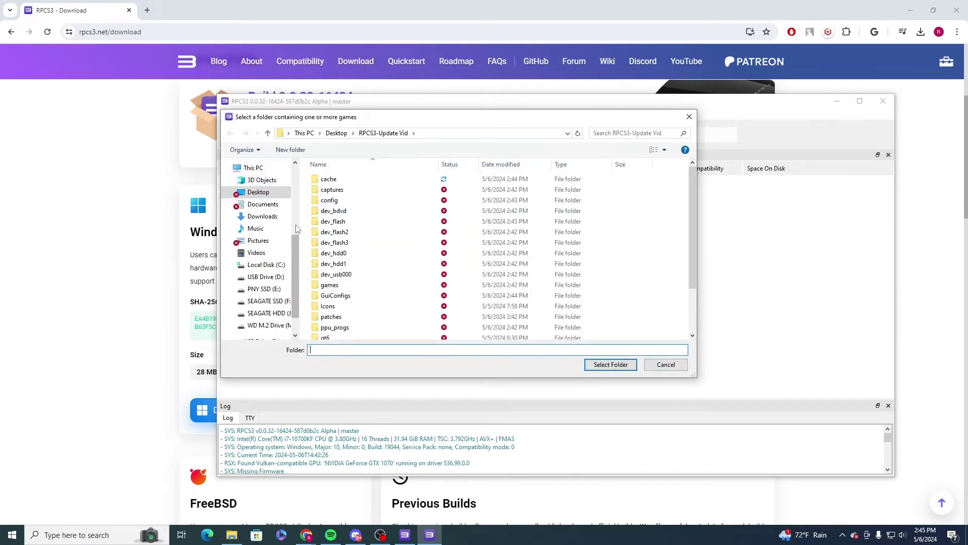
scroll(262, 245, "down", 1)
left_click(266, 285)
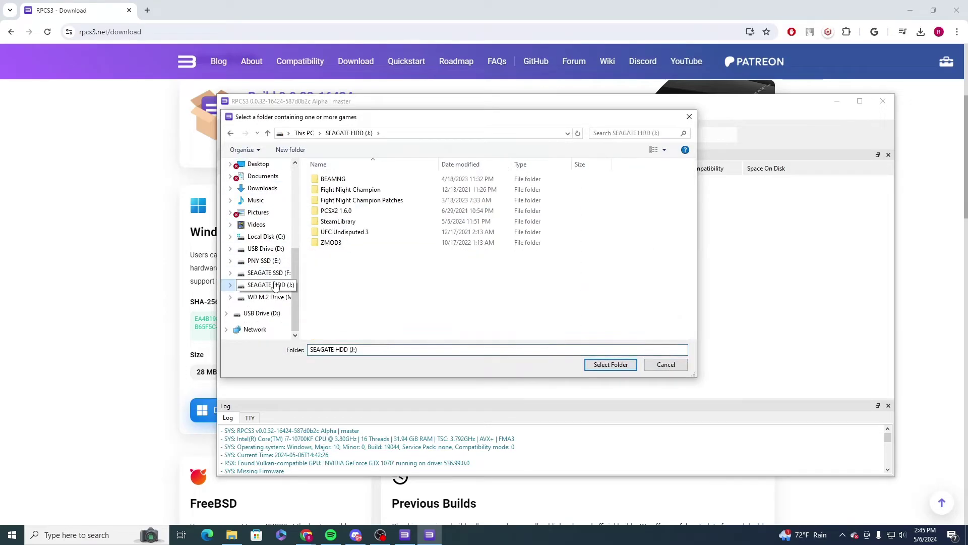
left_click(367, 192)
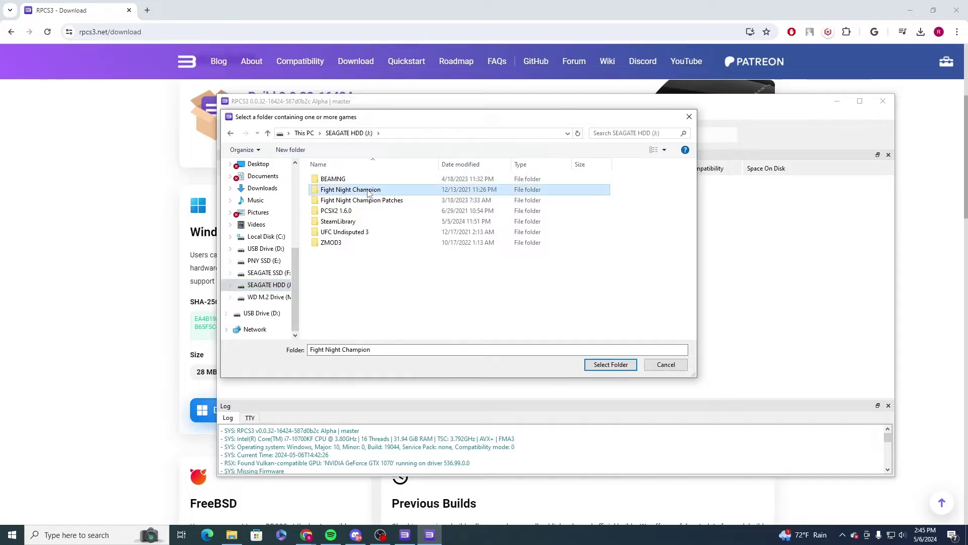
left_click(610, 364)
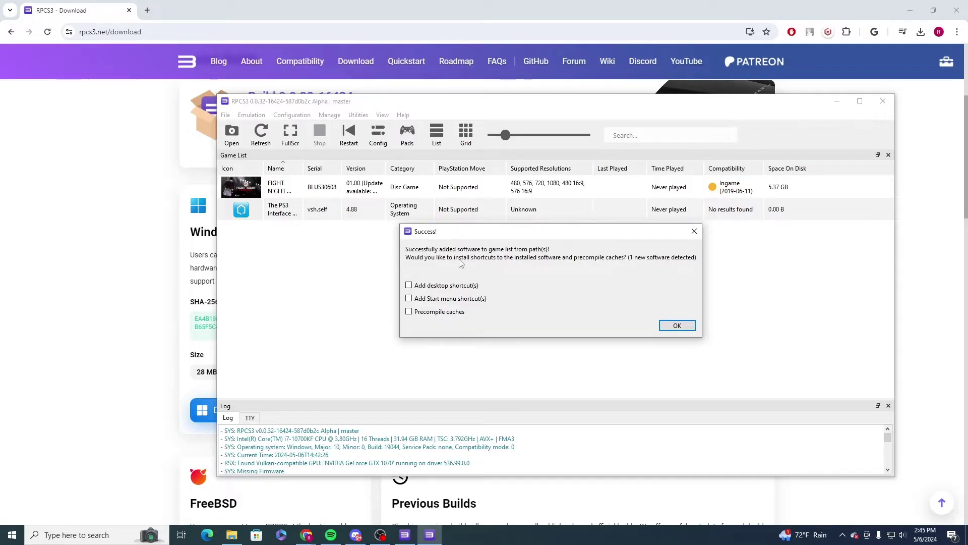
left_click_drag(477, 235, 470, 231)
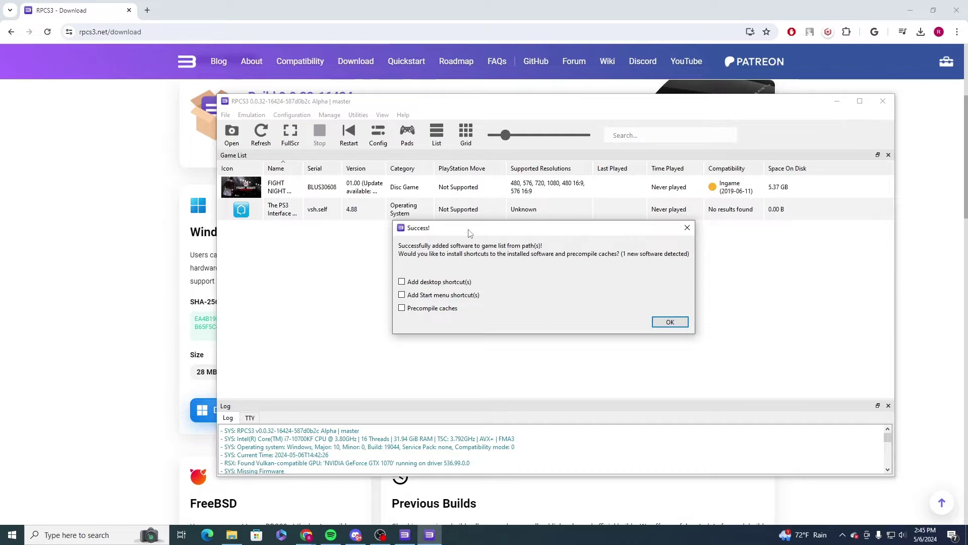
left_click(665, 326)
- Set the Player 1 gamepad handler to XInput with XInput Pad #1 as the device and save the gamepad settings
left_click(291, 190)
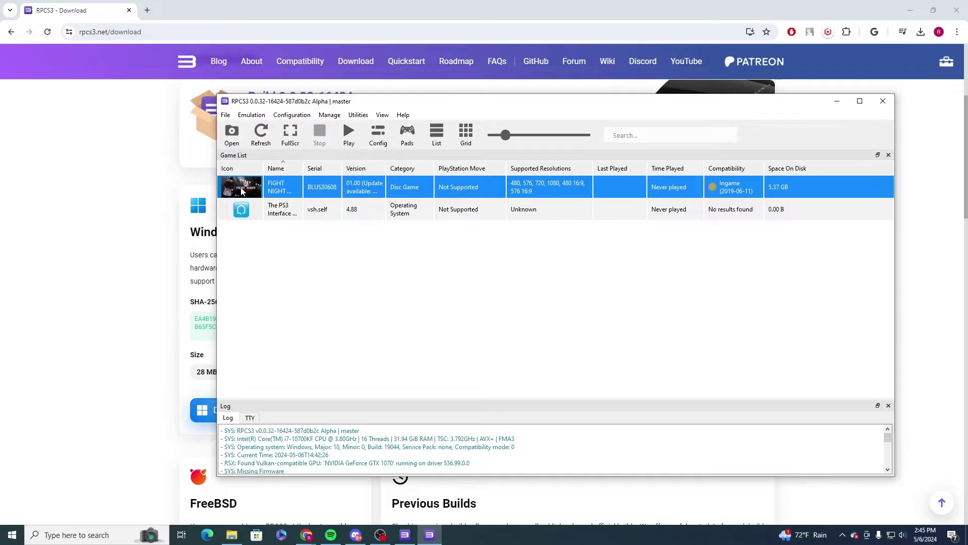
left_click(407, 132)
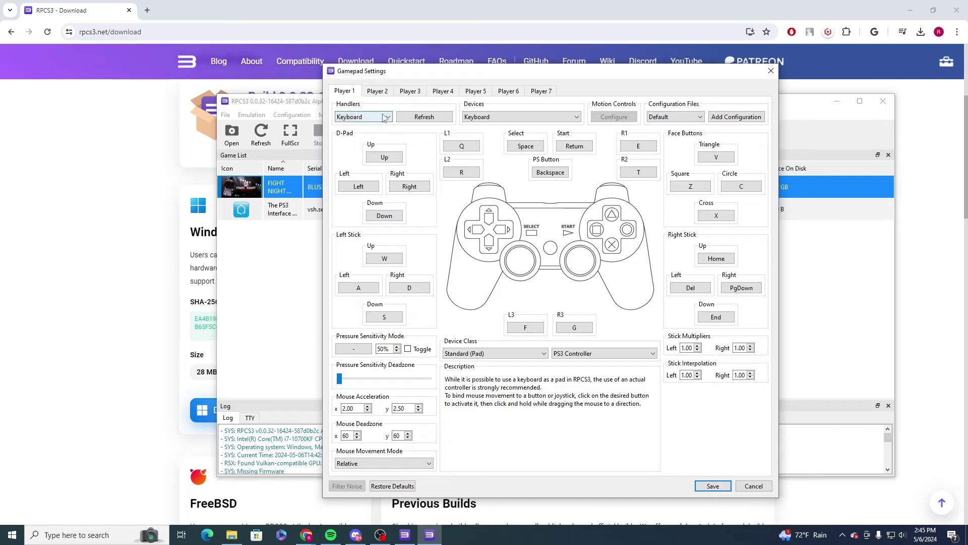
left_click(387, 117)
left_click(372, 181)
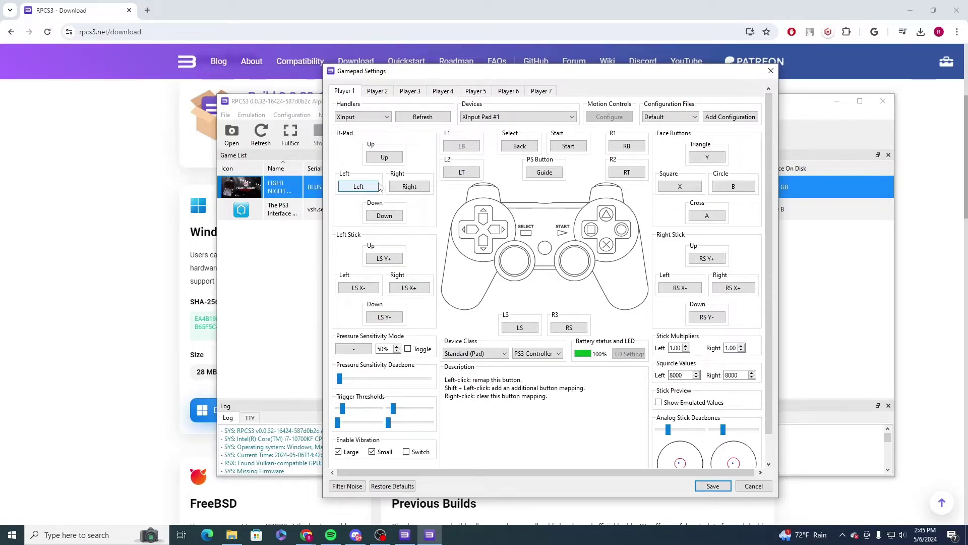
left_click(367, 117)
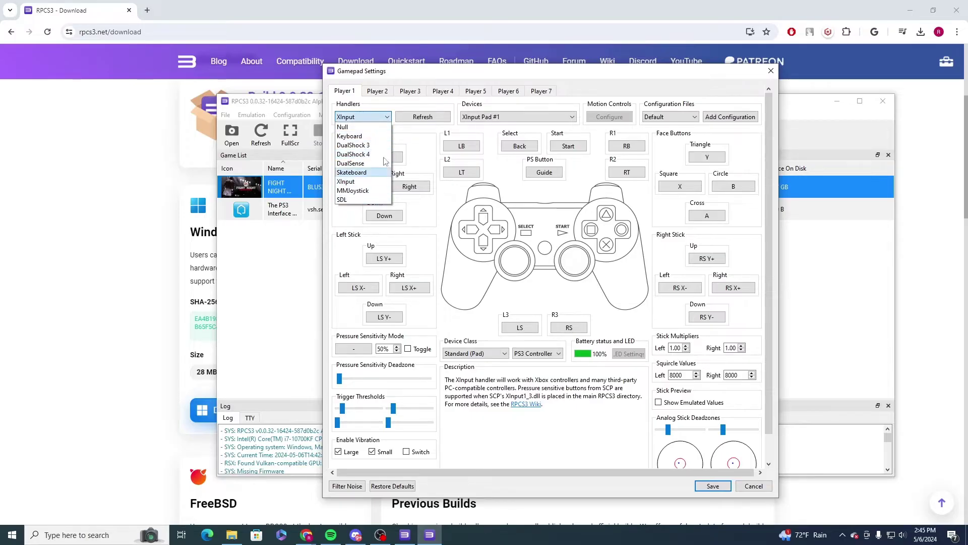
left_click(346, 181)
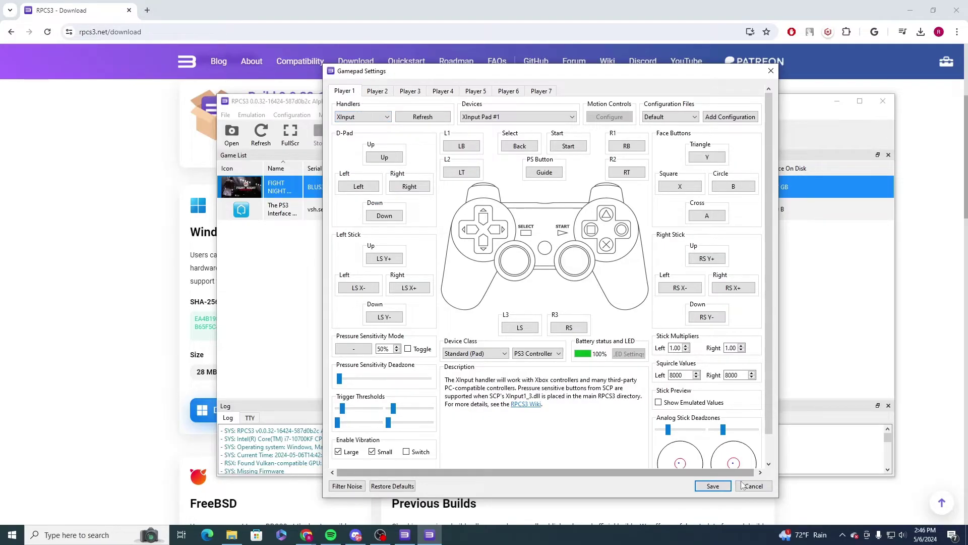
left_click(380, 117)
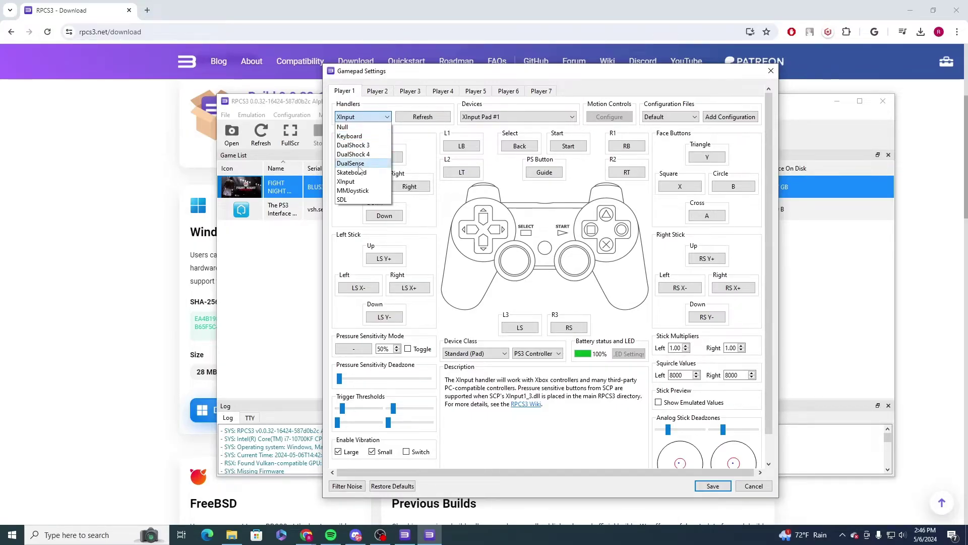
left_click(353, 182)
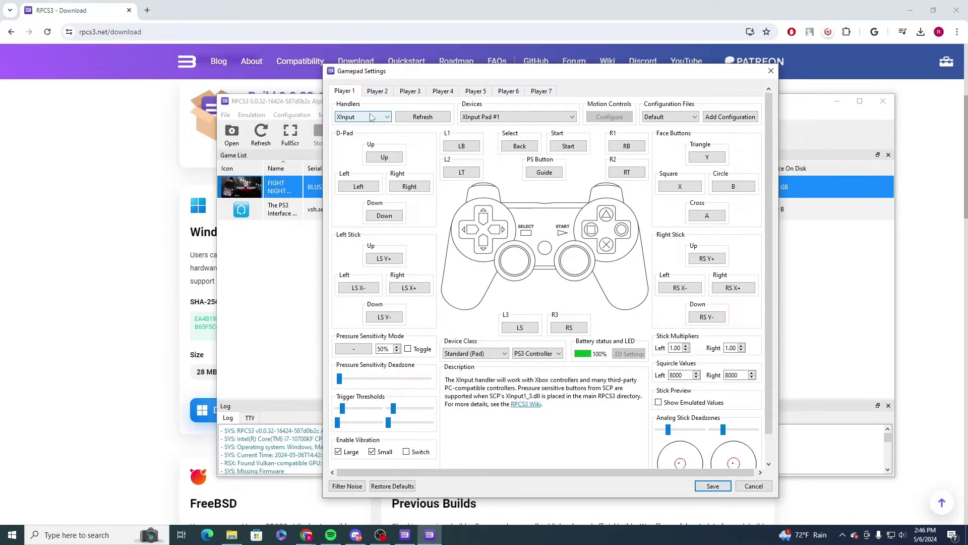
left_click(719, 489)
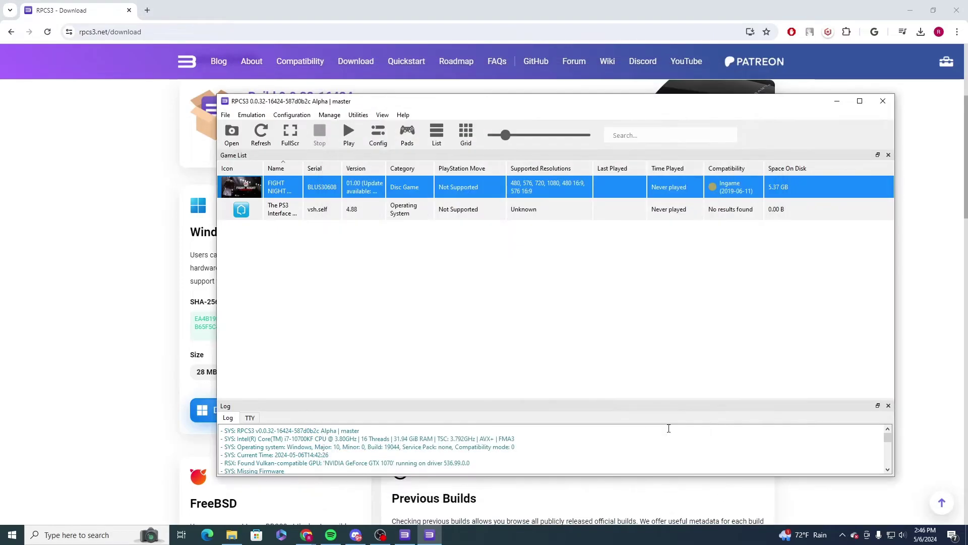
- Boot Fight Night Champion from the game list and allow rpcs3.exe through the Windows firewall on private networks
right_click(258, 192)
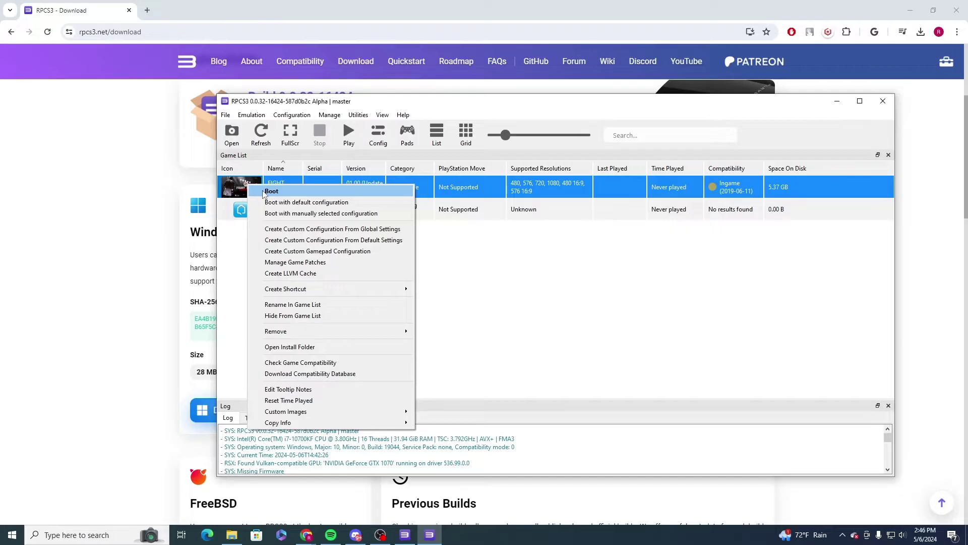
left_click(271, 191)
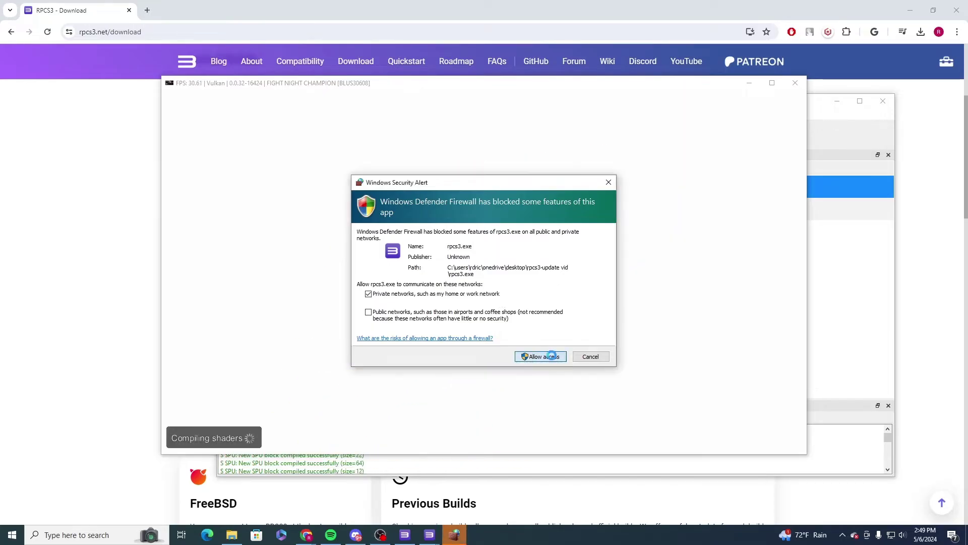
left_click(548, 357)
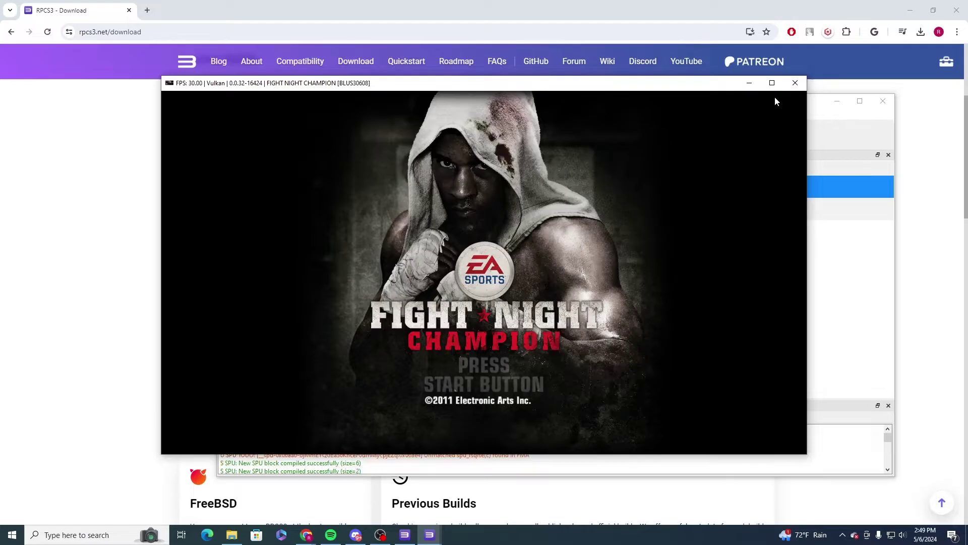
- Exit the running game, confirming the exit, and clear the selection in the game list
left_click(799, 86)
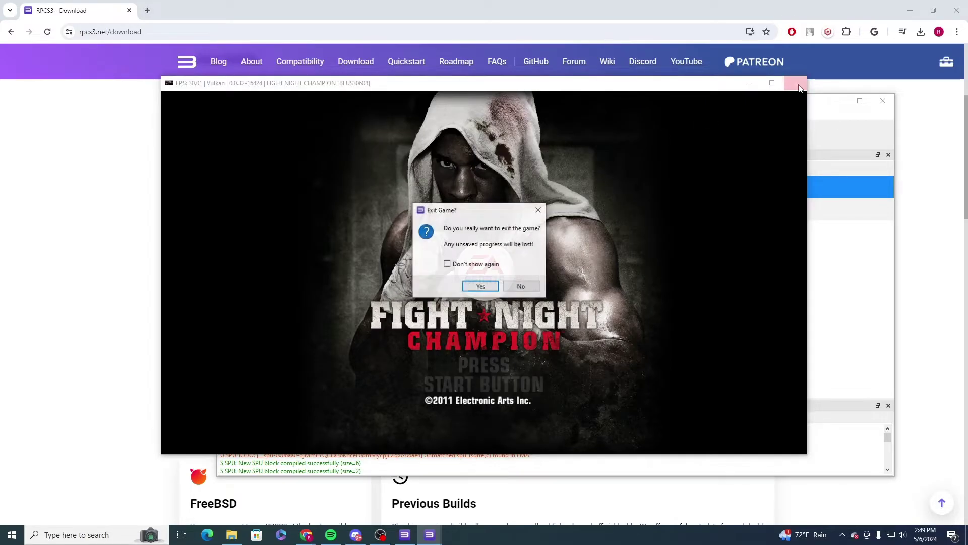
left_click(481, 285)
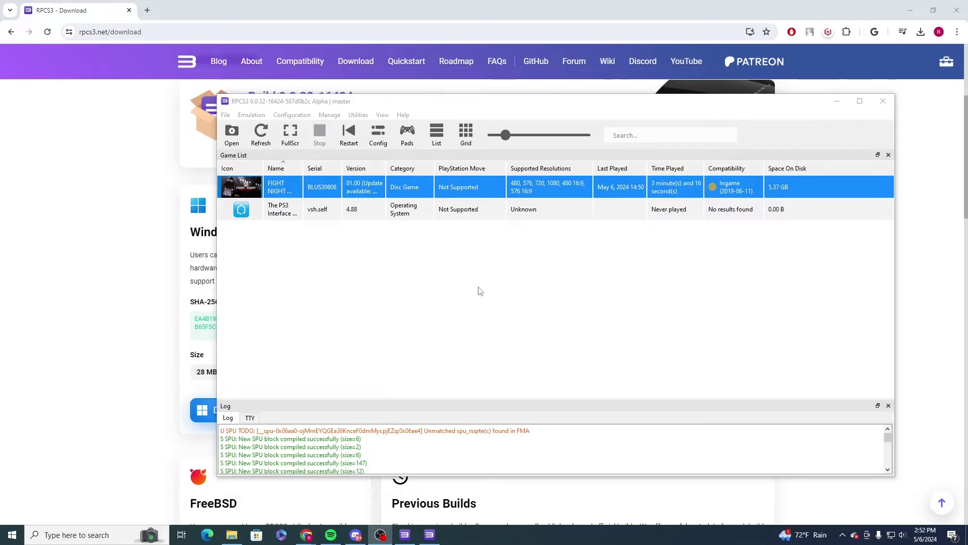
left_click(513, 244)
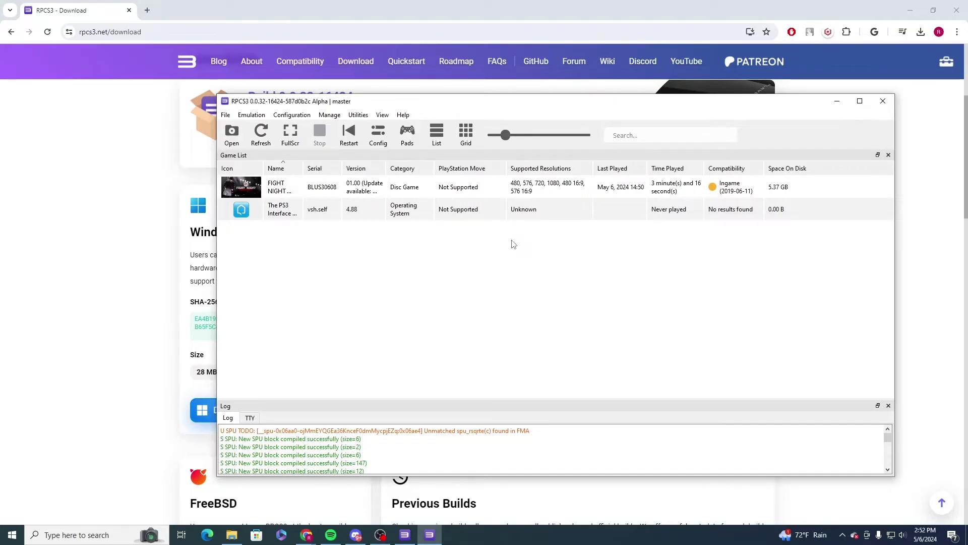
- Start a package installation and browse to Fight Night Champion Patches > Update 1.02 on SEAGATE HDD (J:)
left_click(295, 188)
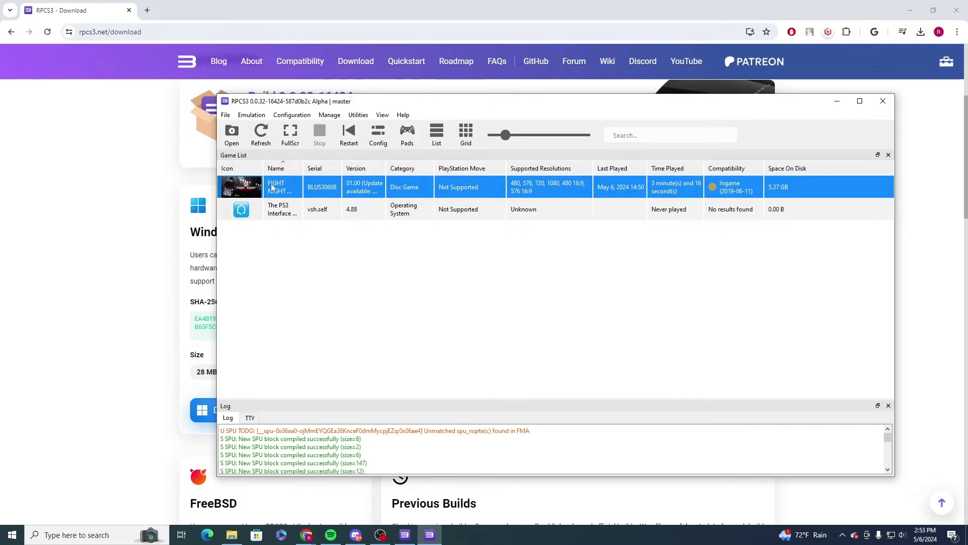
left_click(226, 116)
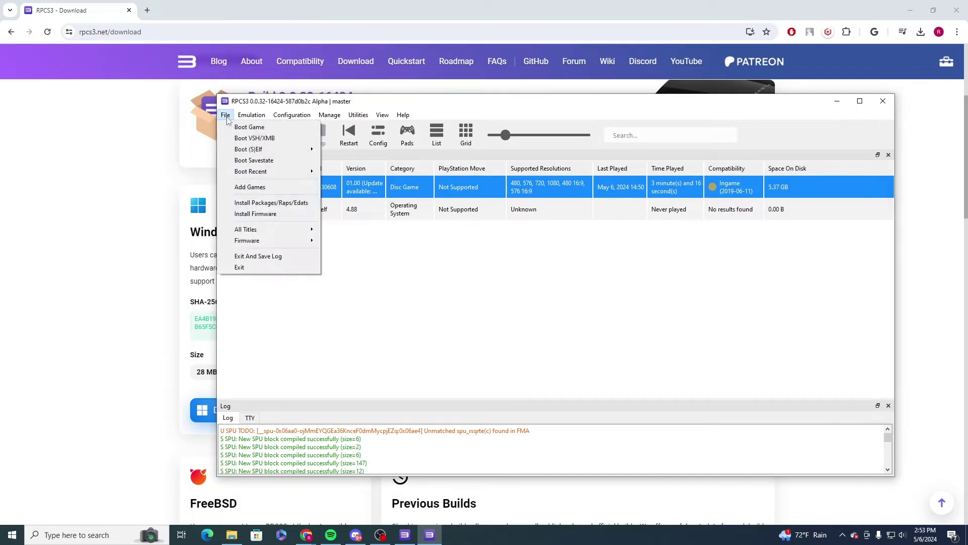
left_click(277, 203)
left_click(404, 132)
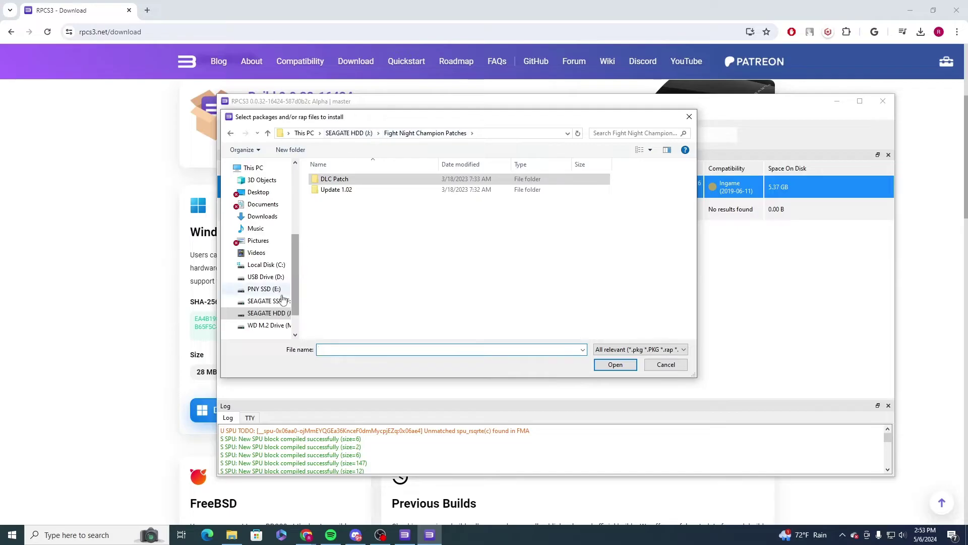
left_click(269, 313)
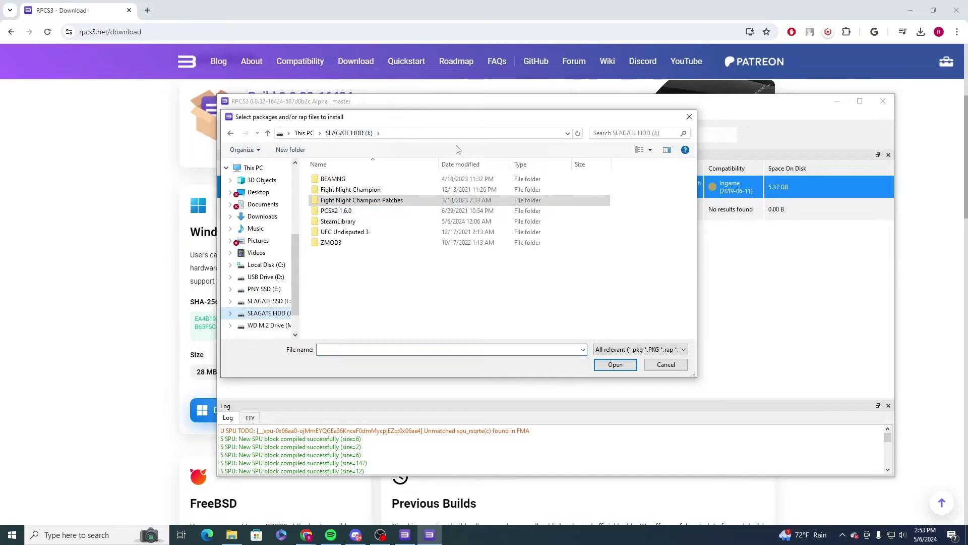
double_click(401, 201)
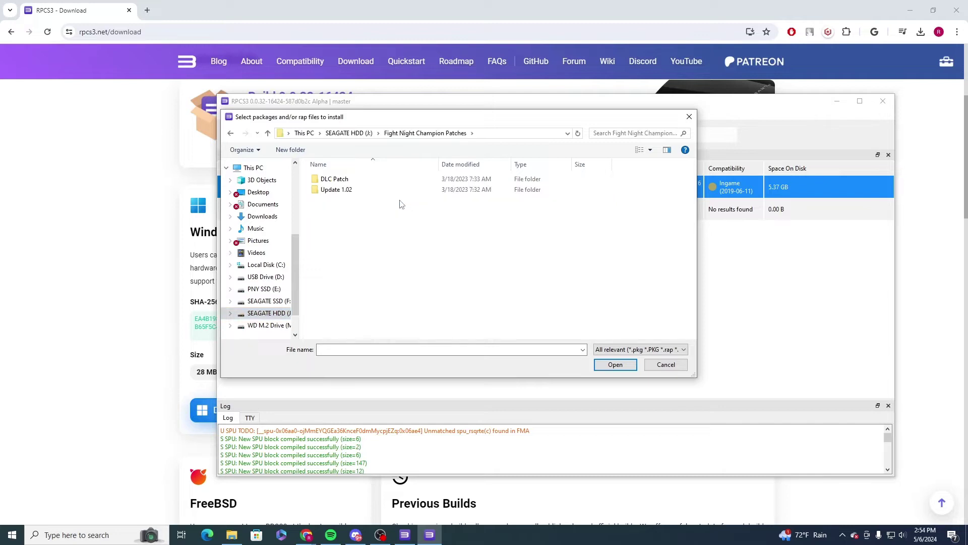
left_click(373, 193)
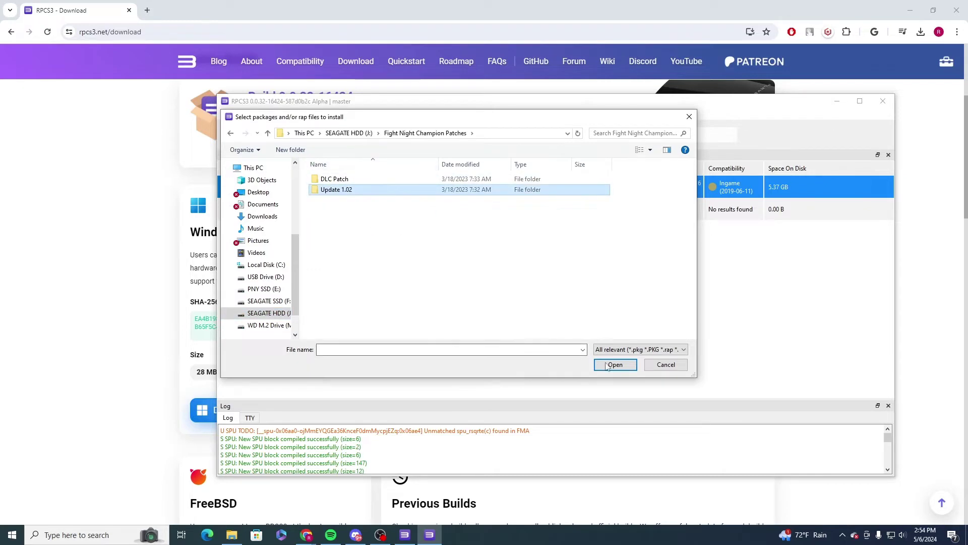
double_click(375, 192)
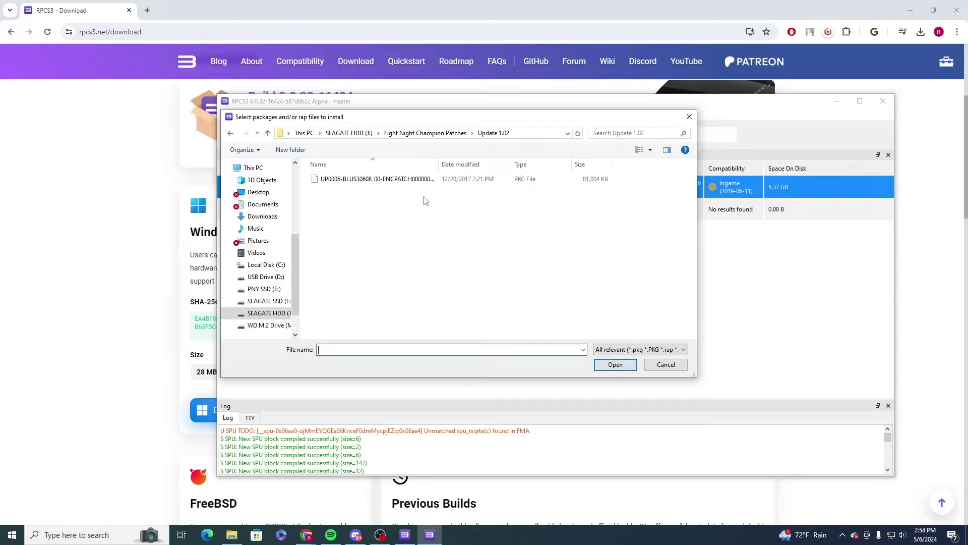
- Install the Fight Night Champion version 01.02 update package, without adding shortcuts or precompiling caches
left_click(402, 180)
left_click(615, 365)
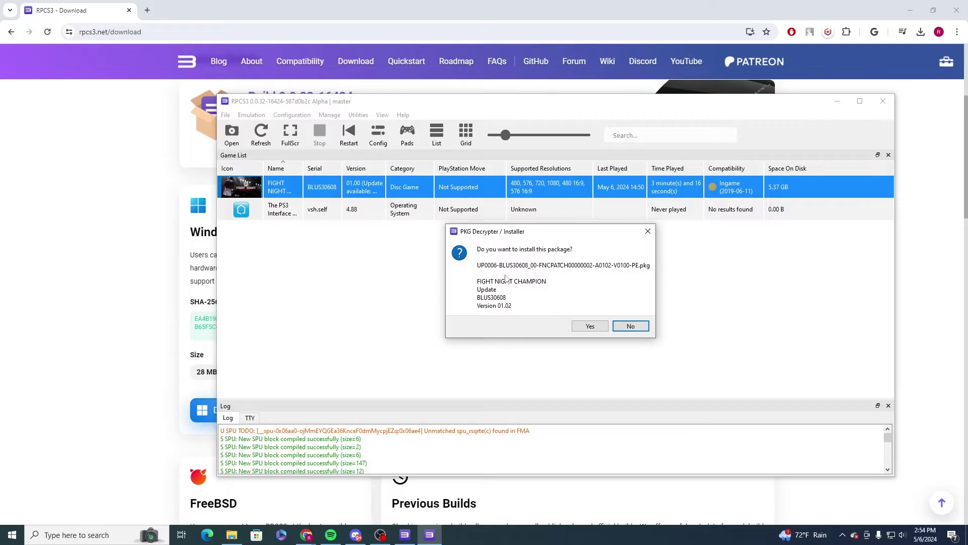
left_click(594, 329)
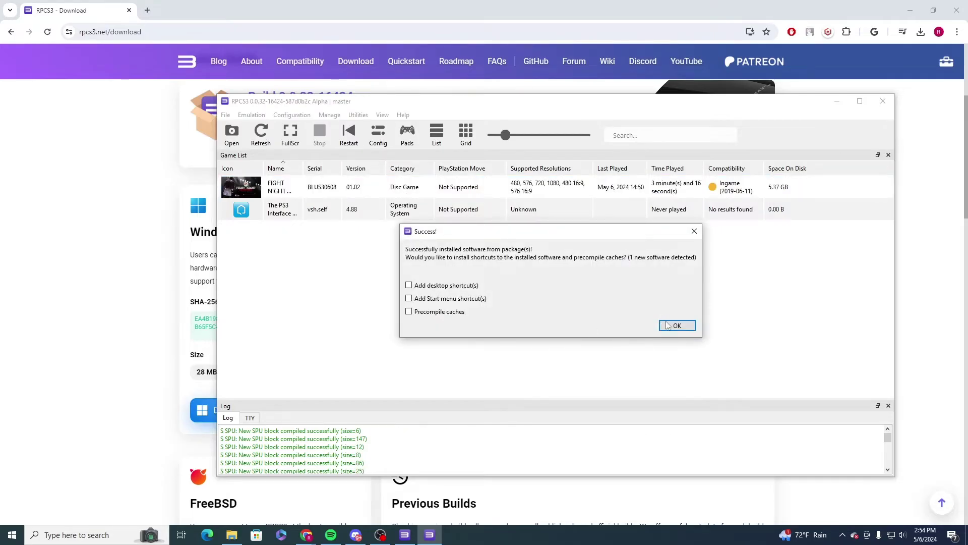
left_click(677, 326)
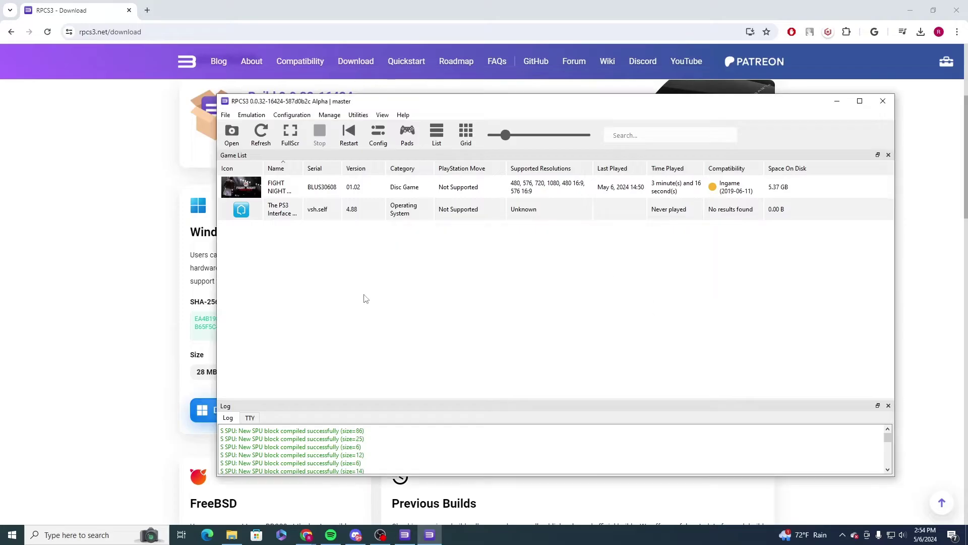
- Boot the updated Fight Night Champion and continue past its start screen and the autosave notice
left_click(284, 194)
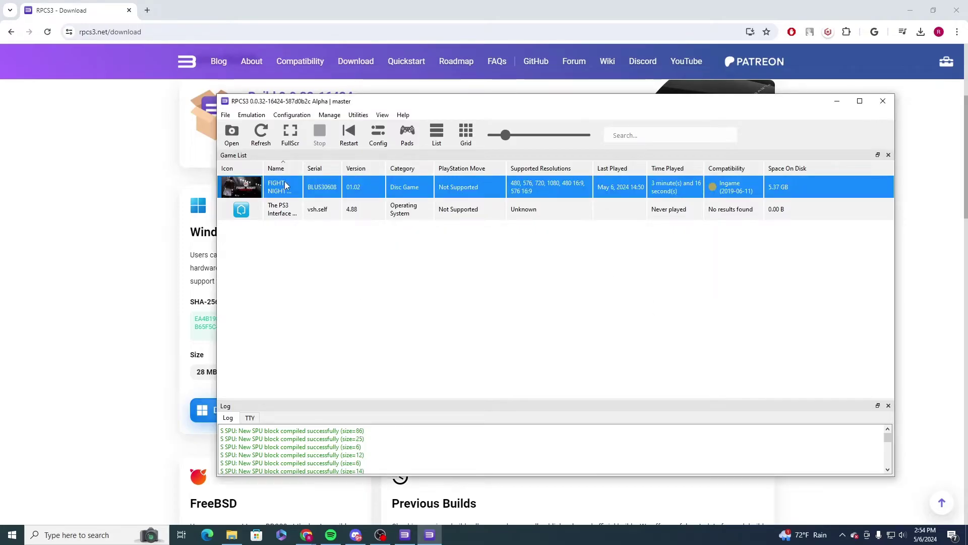
right_click(285, 181)
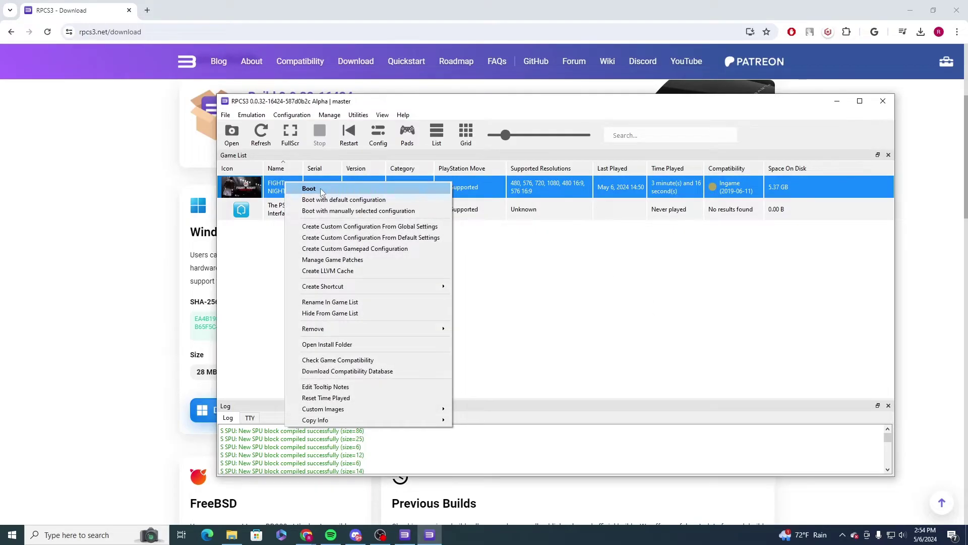
left_click(320, 189)
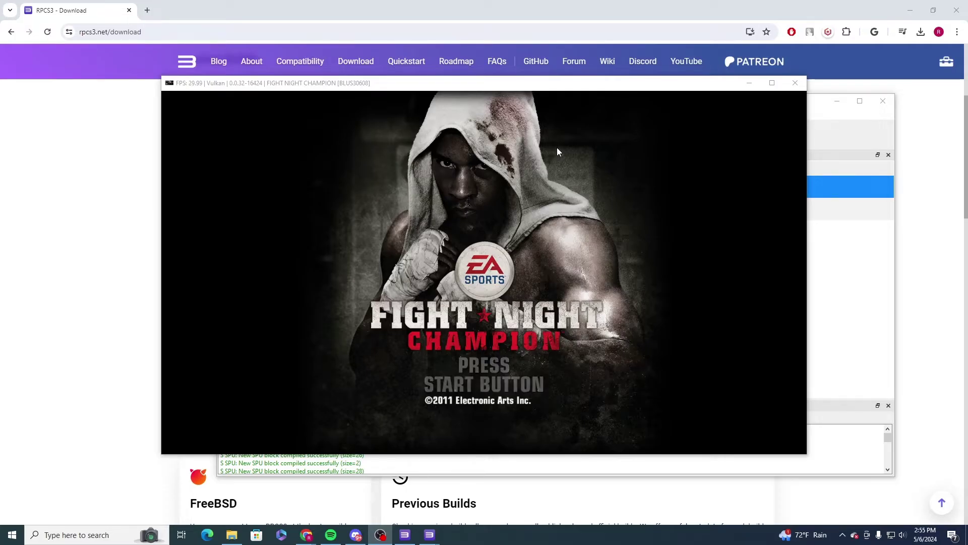
key("Return")
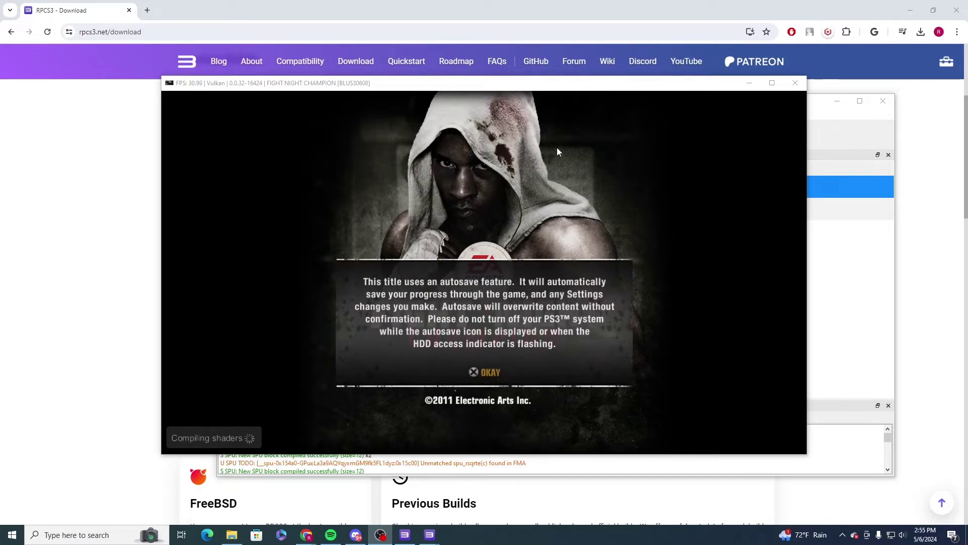
key("Return")
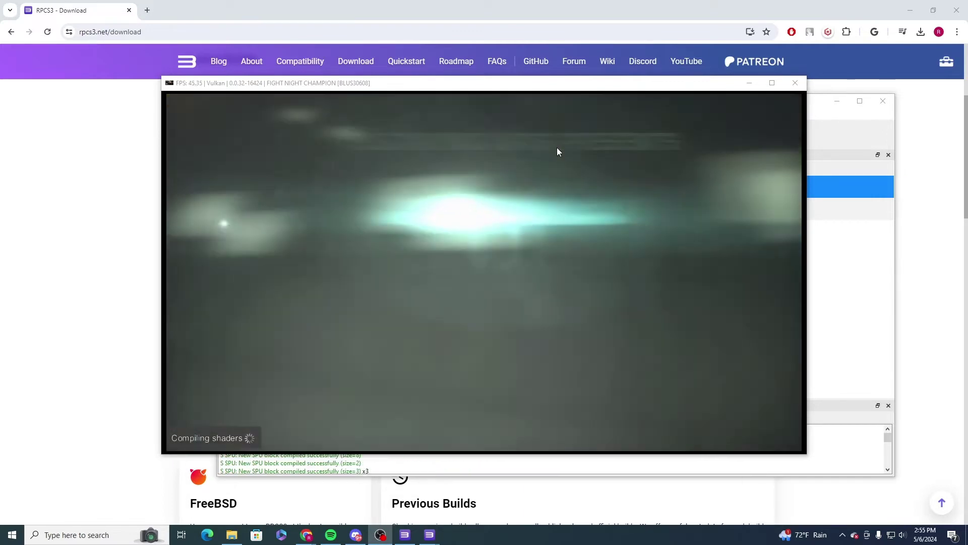
- Skip the opening scenes of Fight Night Champion, pause the fight and move through the pause menu options
key("Return")
key("x")
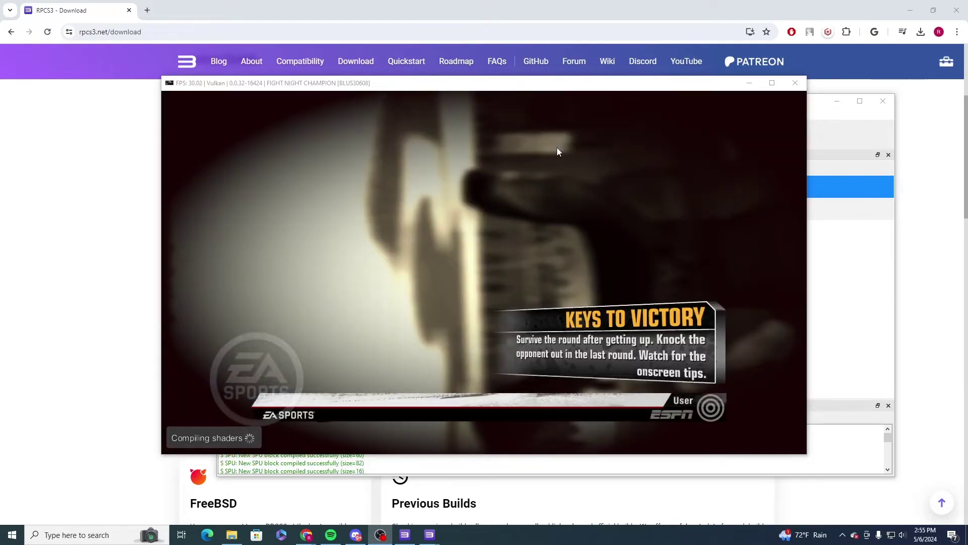
key("Return")
key("Down")
key("Down")
key("Down")
key("Down")
key("Down")
key("Down")
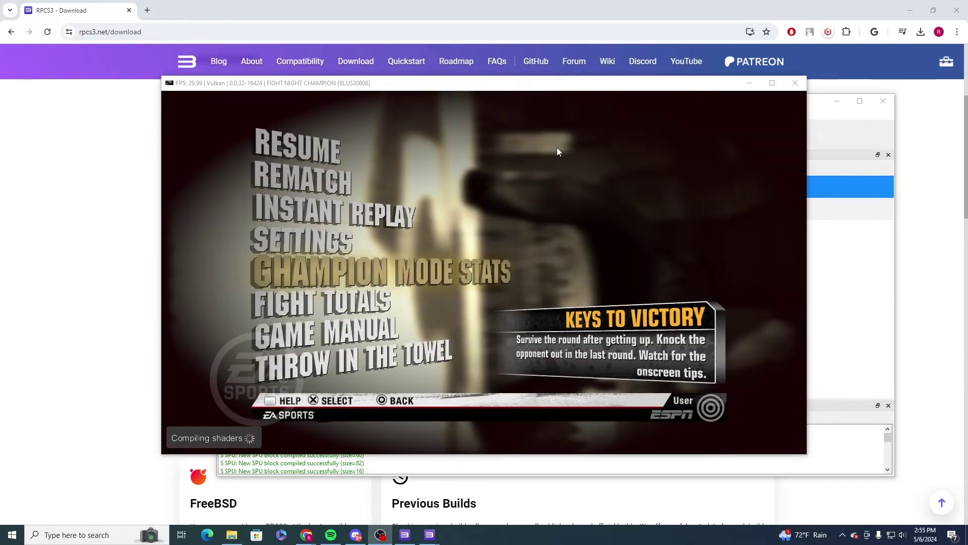
- Look through the Controls and Visual pages of the fight's settings, and return to the pause menu
key("Up")
key("Up")
key("Up")
key("Return")
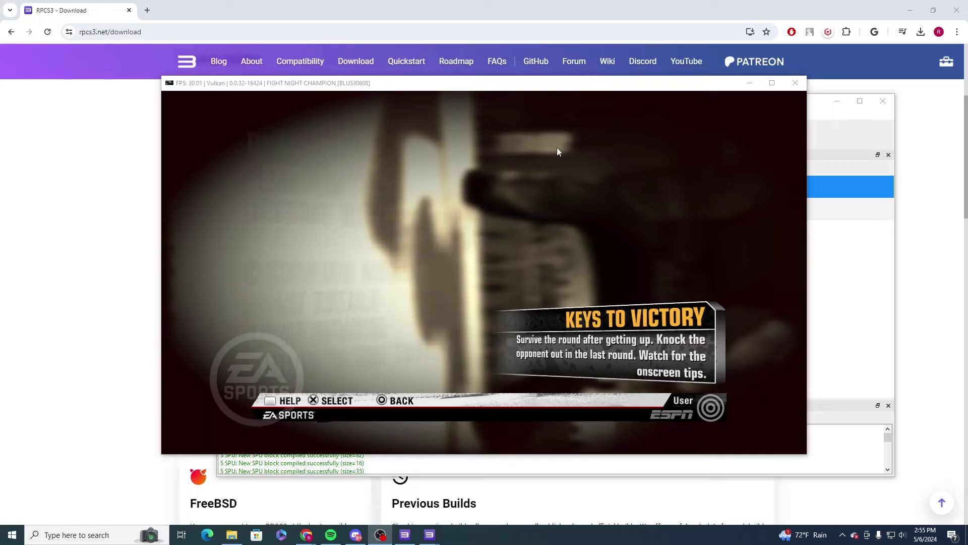
key("e")
key("e")
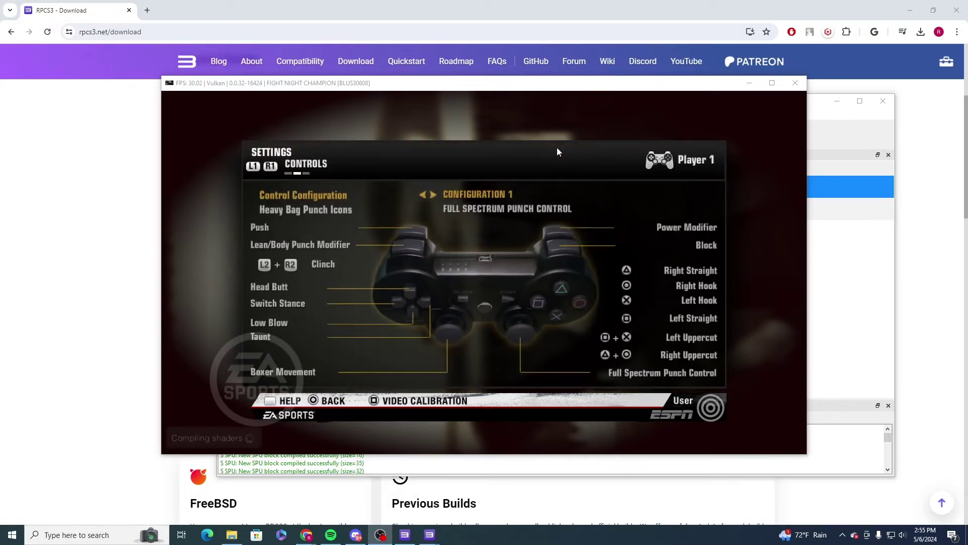
key("e")
key("Down")
key("Down")
key("Down")
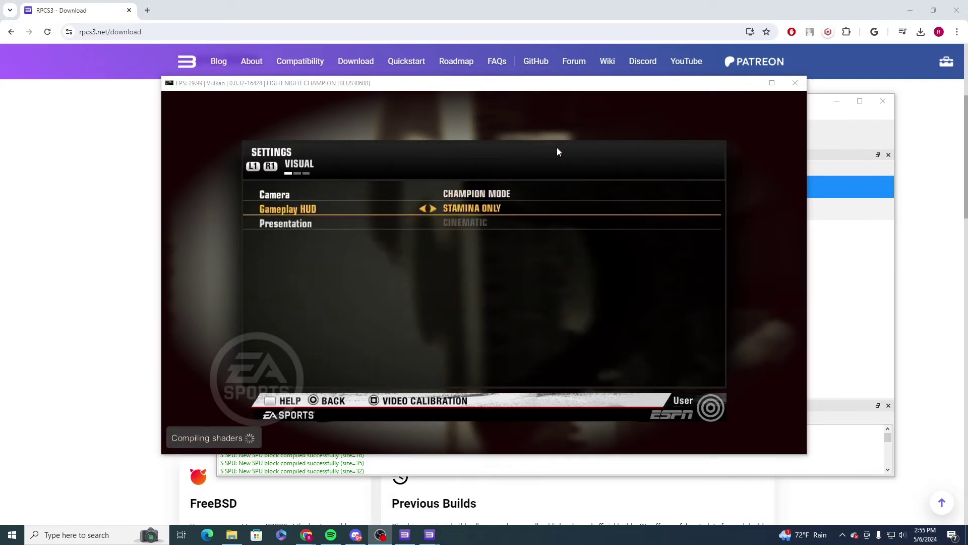
key("c")
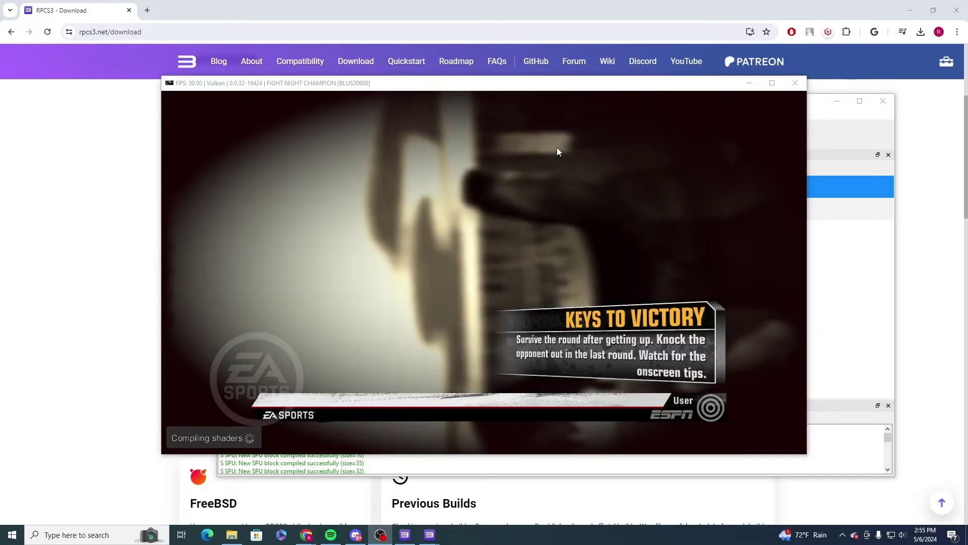
- Throw in the towel to abandon the current fight, confirming the loss of progress
key("Down")
key("Down")
key("Down")
key("Down")
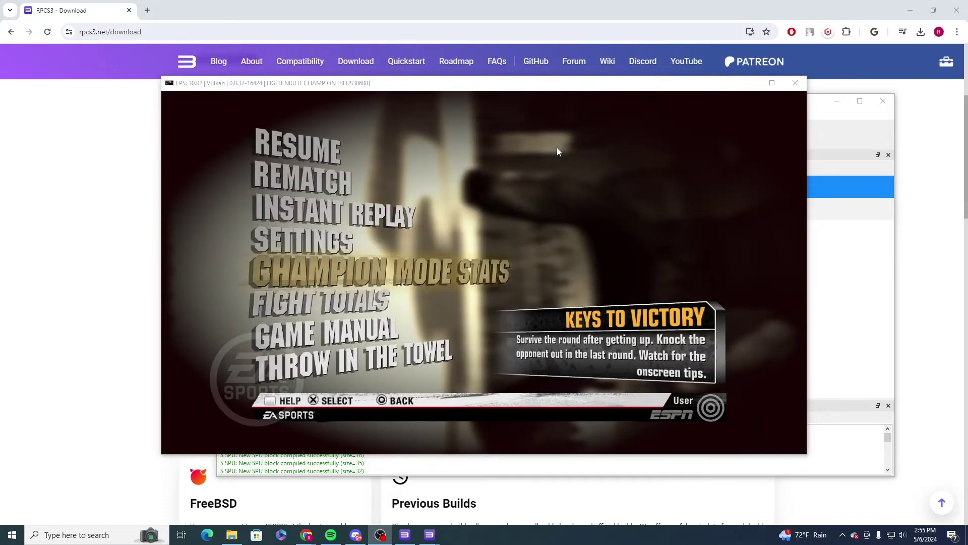
key("x")
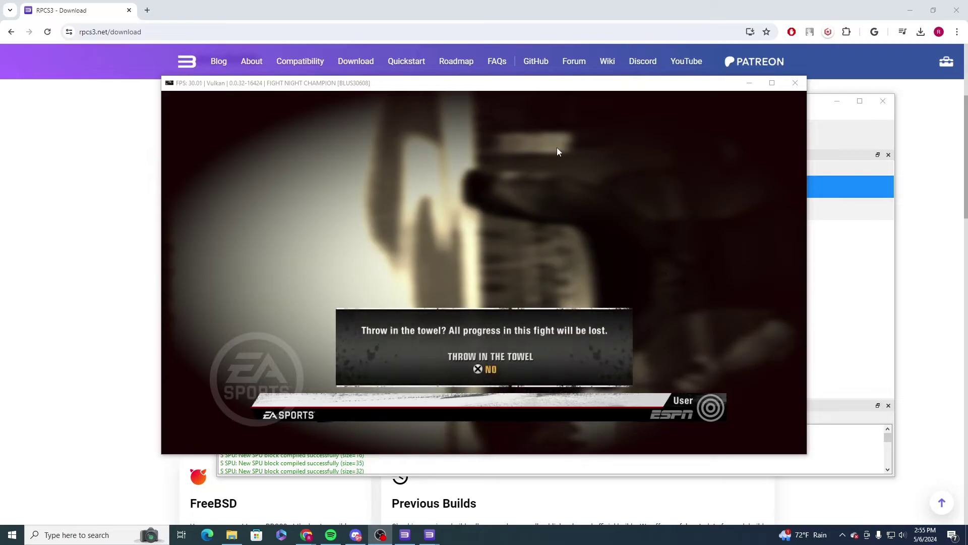
key("Up")
key("x")
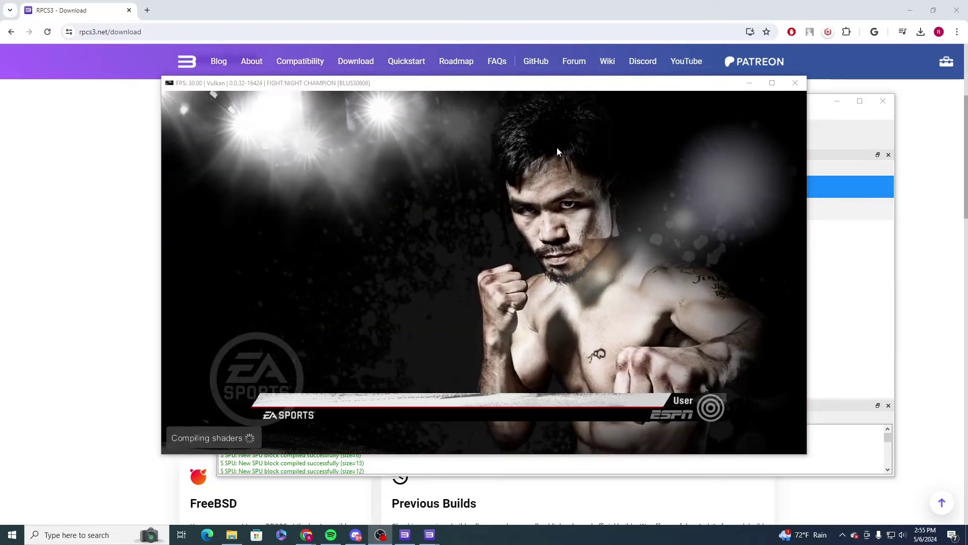
- Look through the My Corner and Game Modes submenus of the game's main menu
key("Up")
key("x")
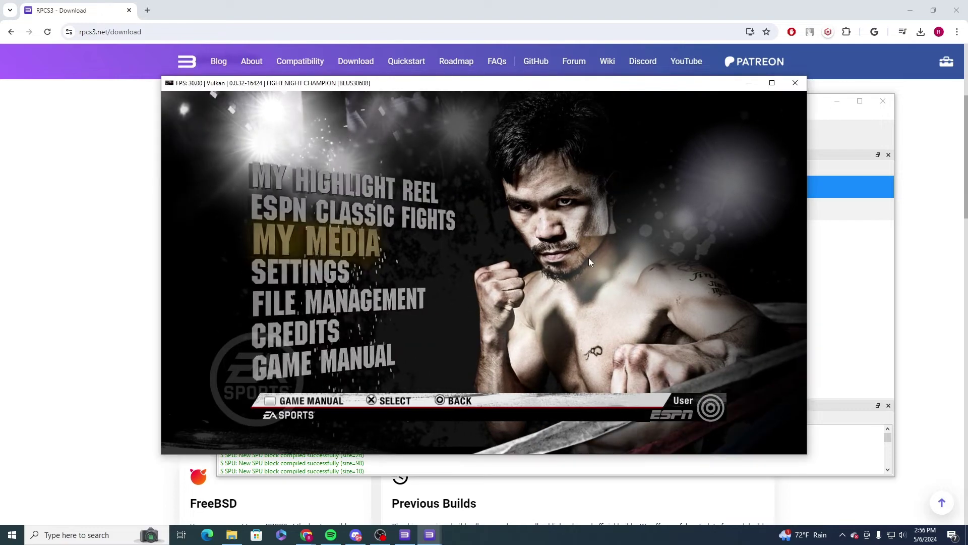
key("c")
key("Up")
key("Up")
key("Up")
key("Up")
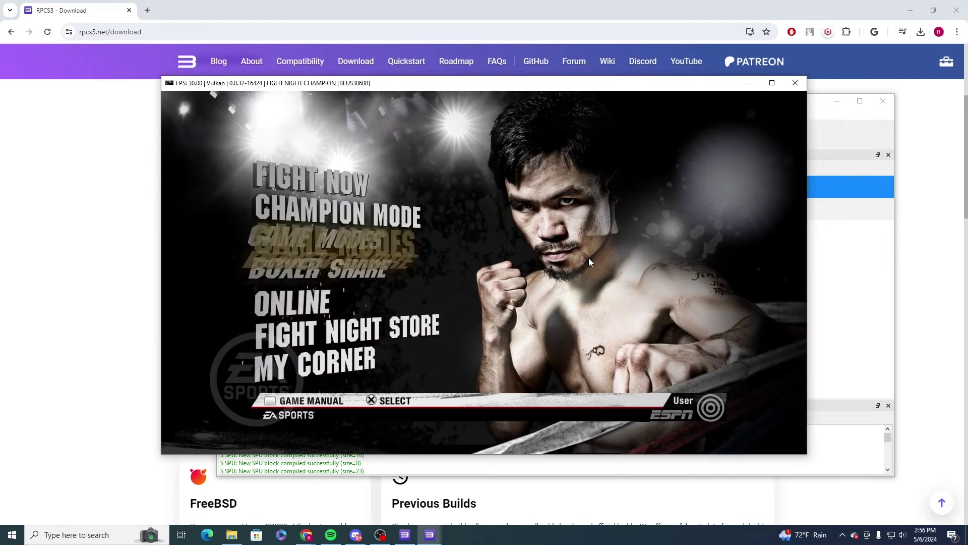
key("x")
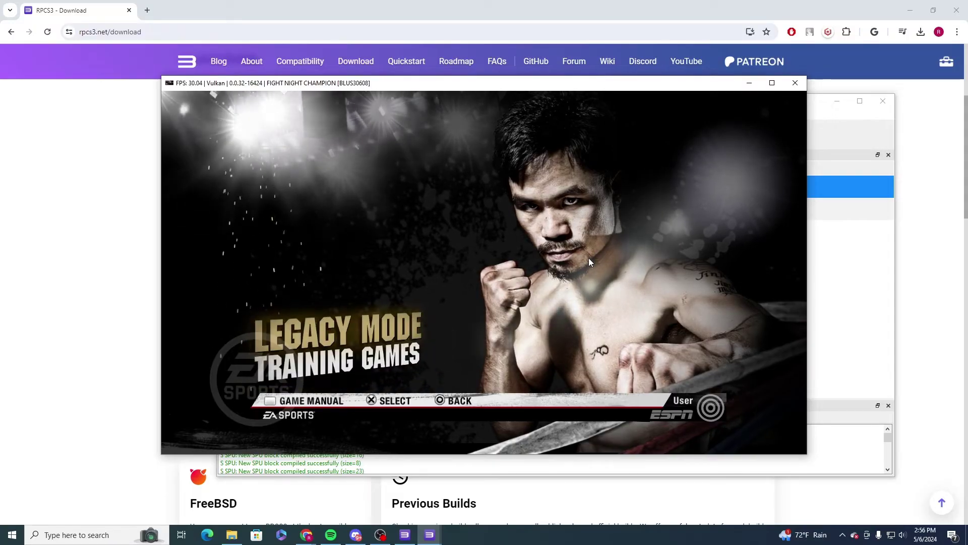
key("x")
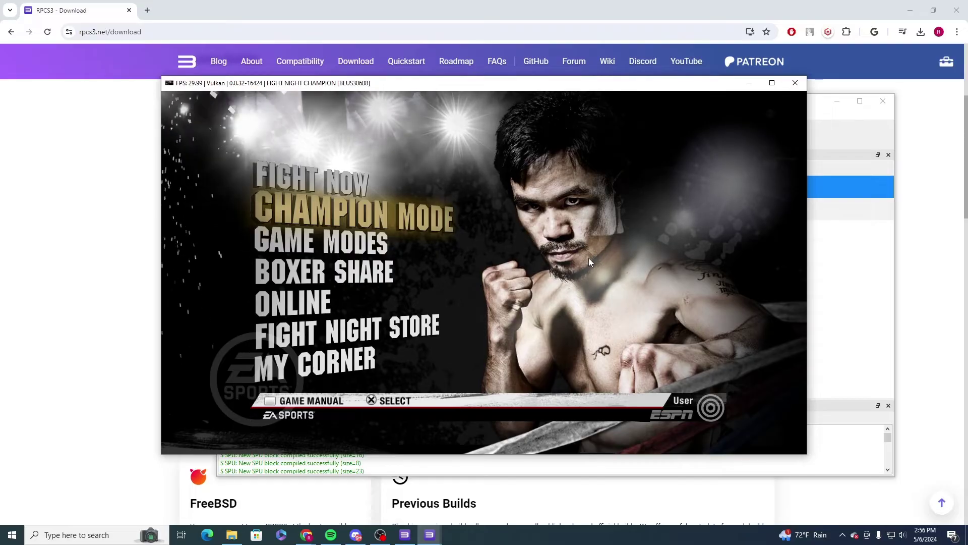
- Enter Fight Now, advance past the side selection, browse the heavyweight boxers and return to the main menu
key("x")
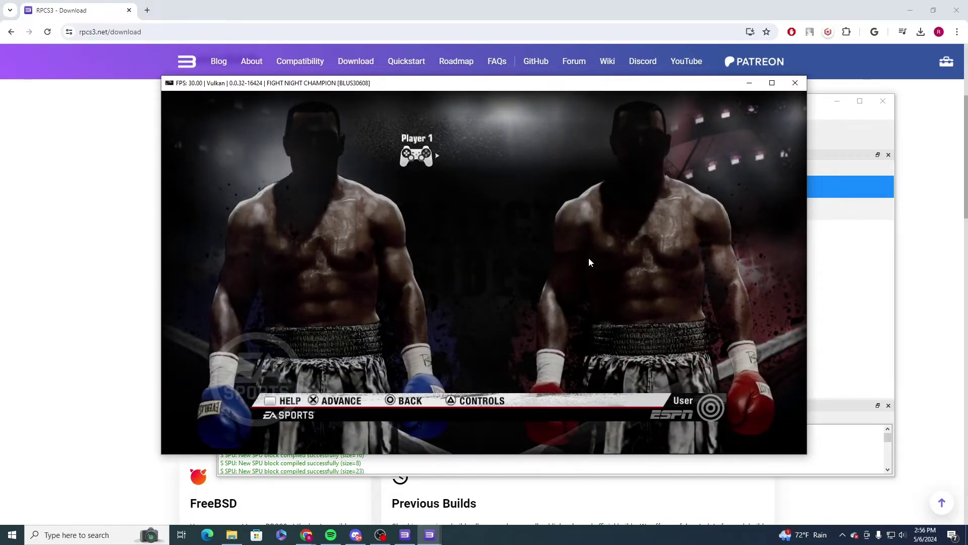
key("x")
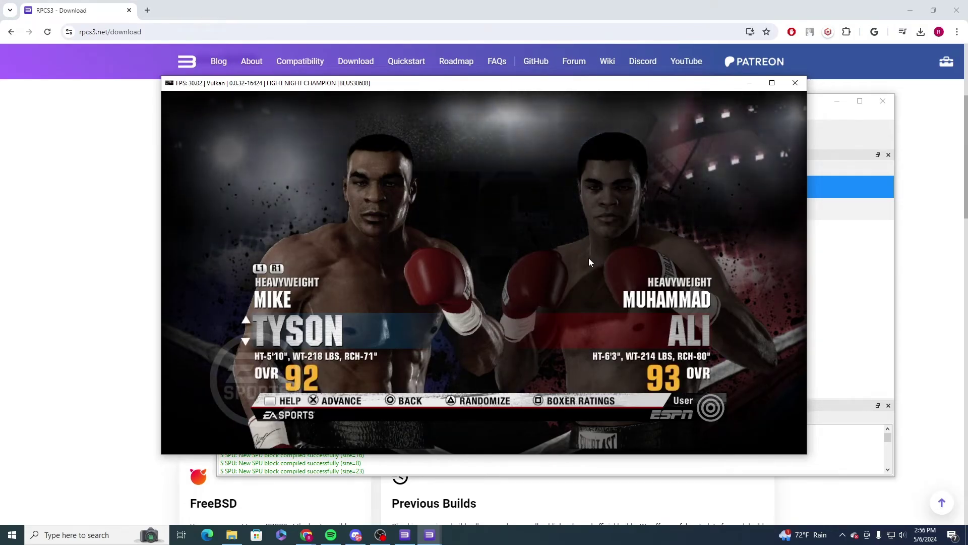
key("Down")
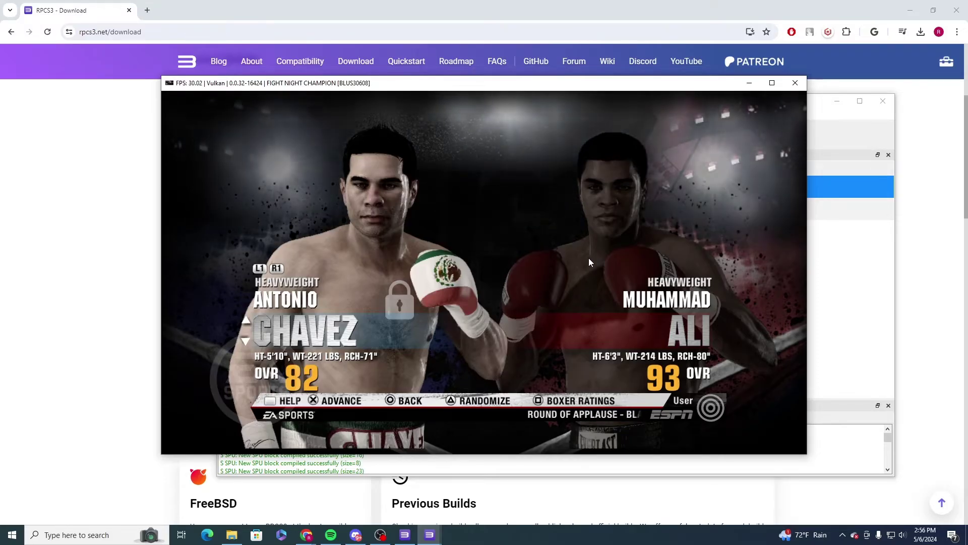
key("x")
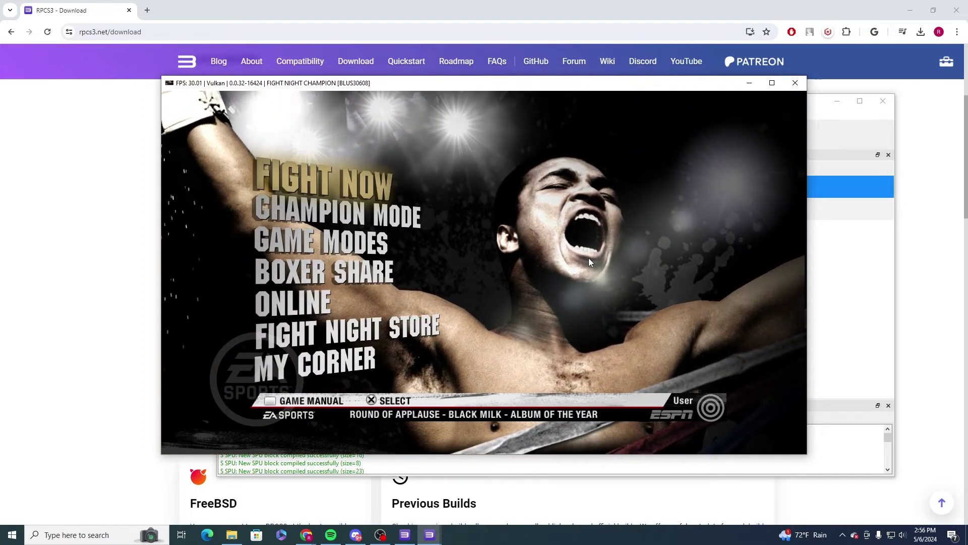
- Exit the running game, confirming the exit, and open the package installation dialog
left_click(796, 83)
left_click(481, 286)
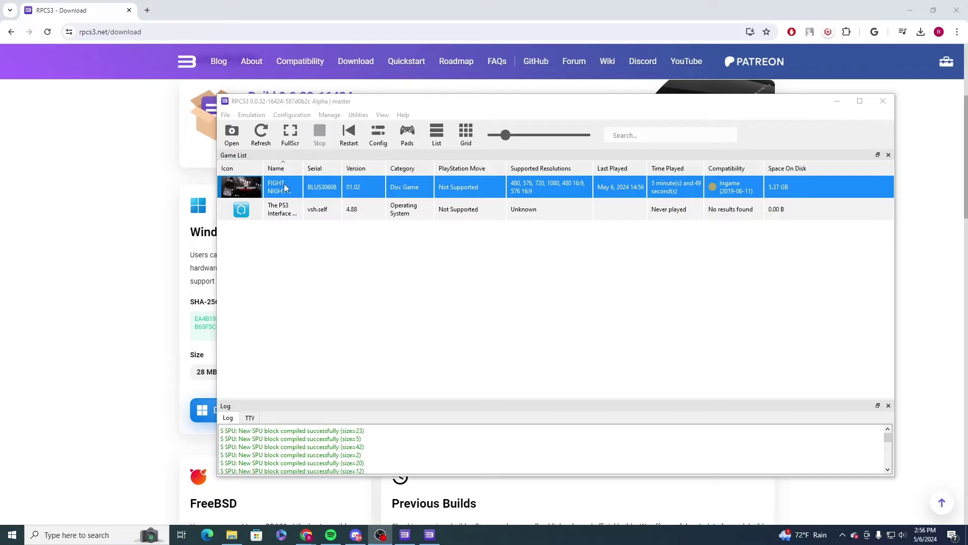
left_click(226, 115)
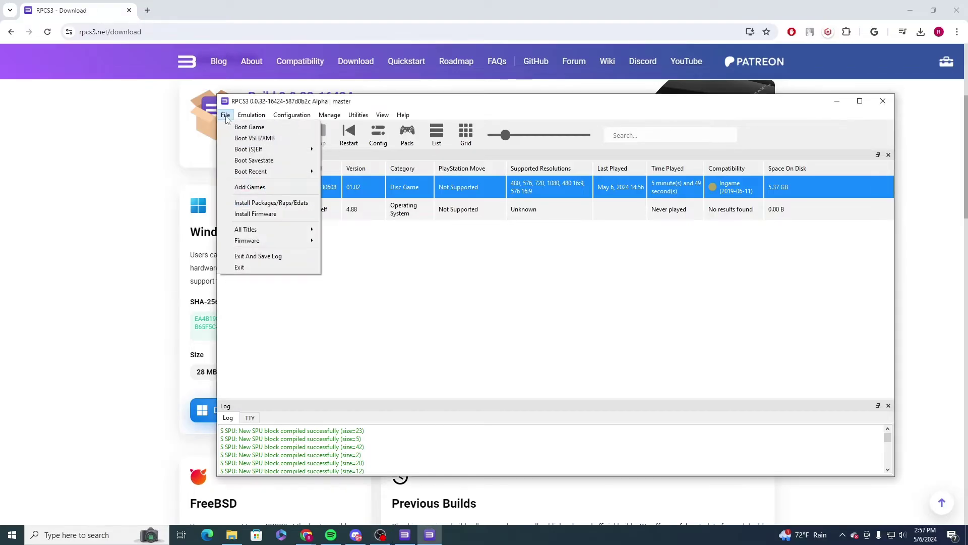
left_click(284, 204)
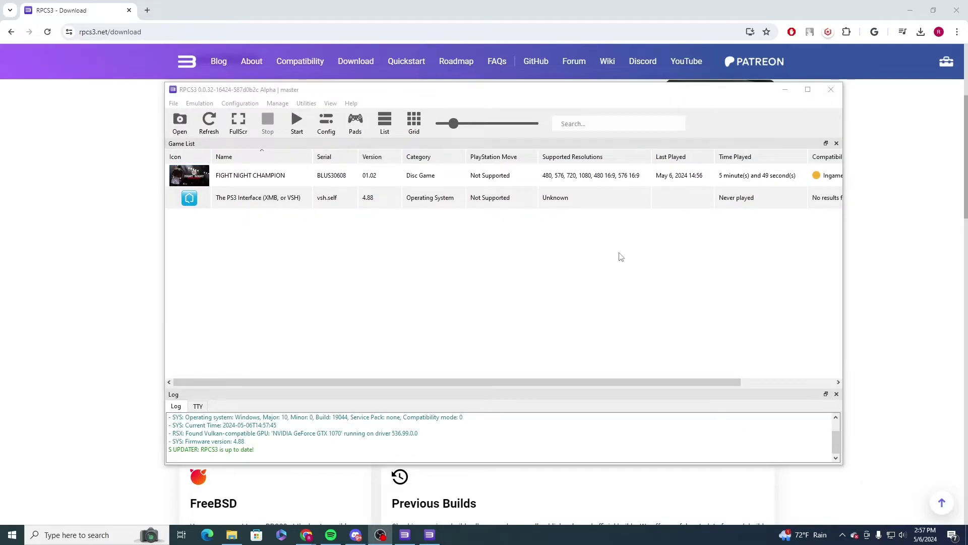
- Start a package installation and browse to Fight Night Champion Patches > DLC Patch > BLUS30608 DLC
left_click(224, 171)
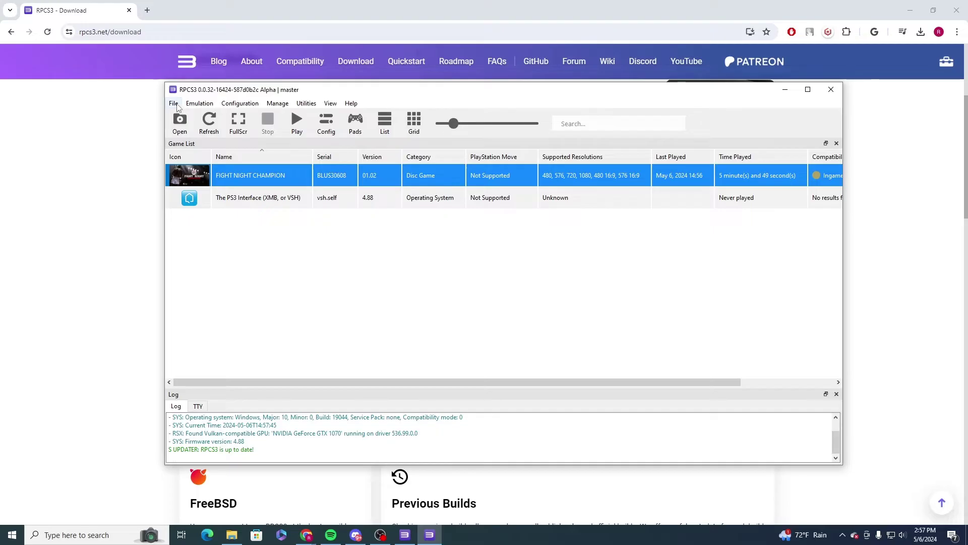
left_click(174, 104)
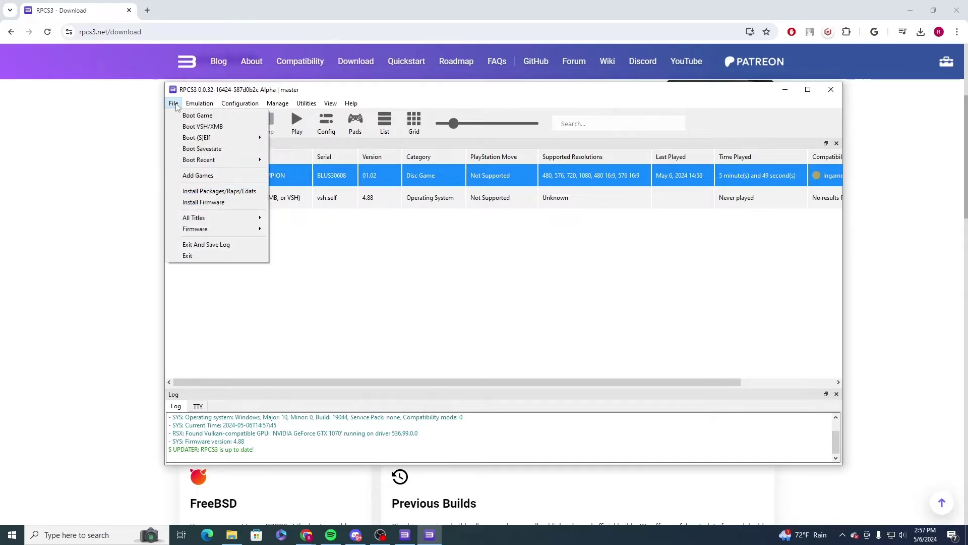
left_click(219, 192)
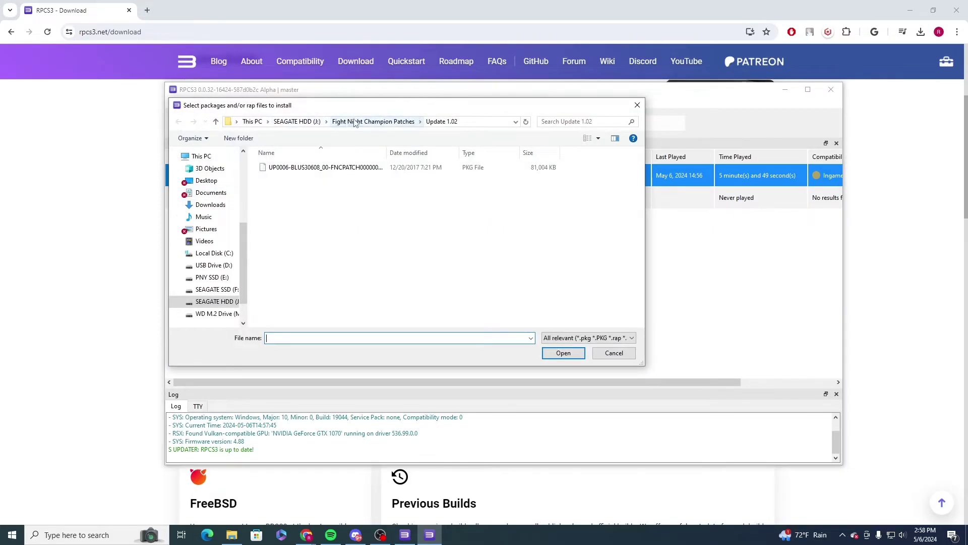
left_click(373, 121)
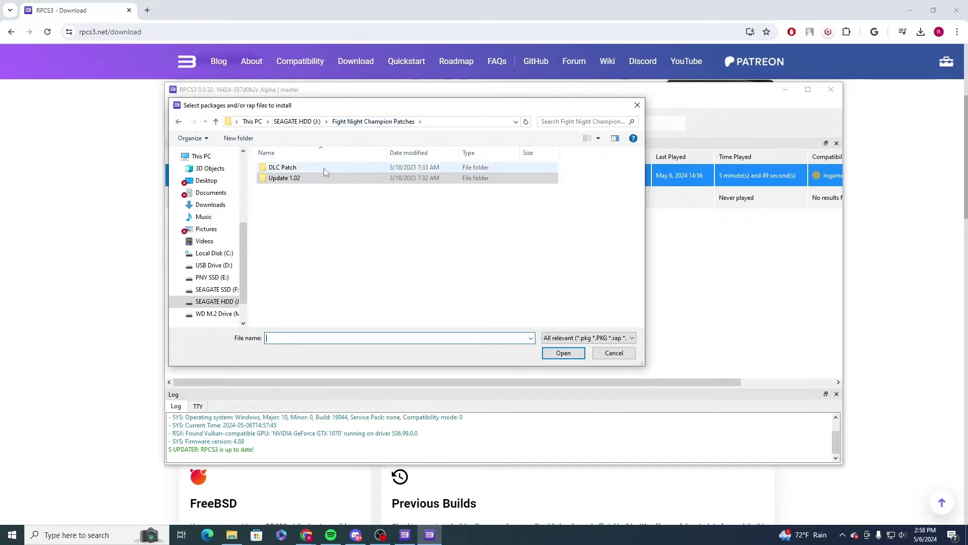
double_click(302, 168)
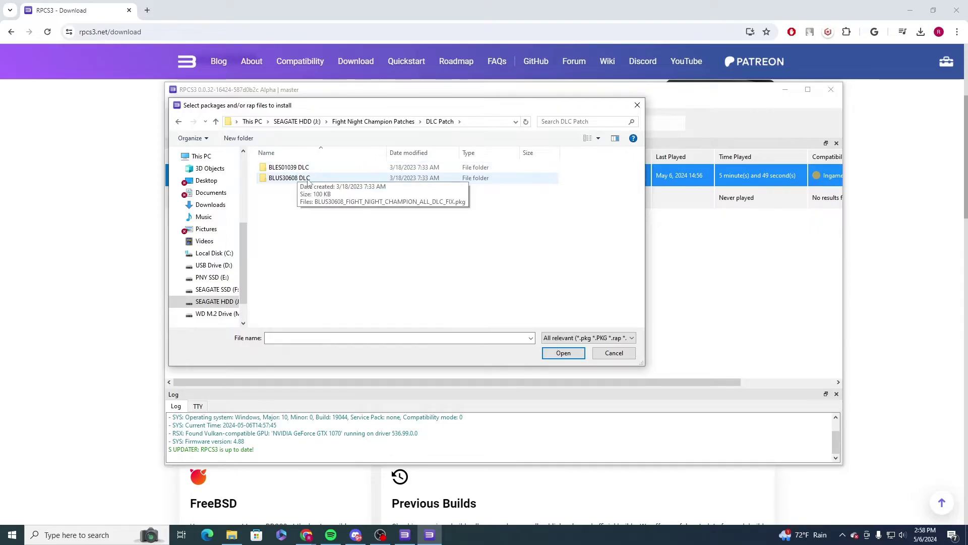
left_click(309, 180)
left_click(550, 355)
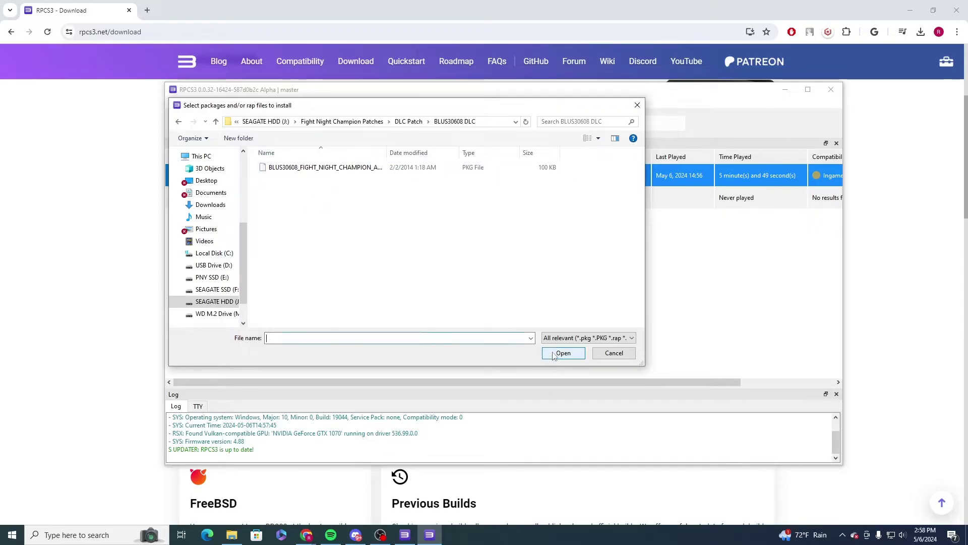
- Install the DLC package BLUS30608_FIGHT_NIGHT_CHAMPION_ALL_DLC_FIX.pkg and dismiss the completion notice
left_click(353, 168)
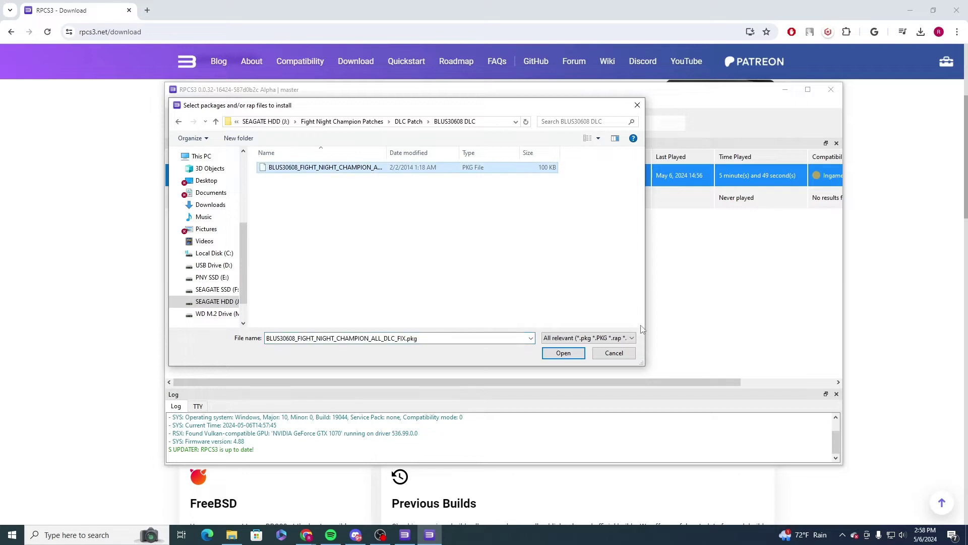
left_click(557, 354)
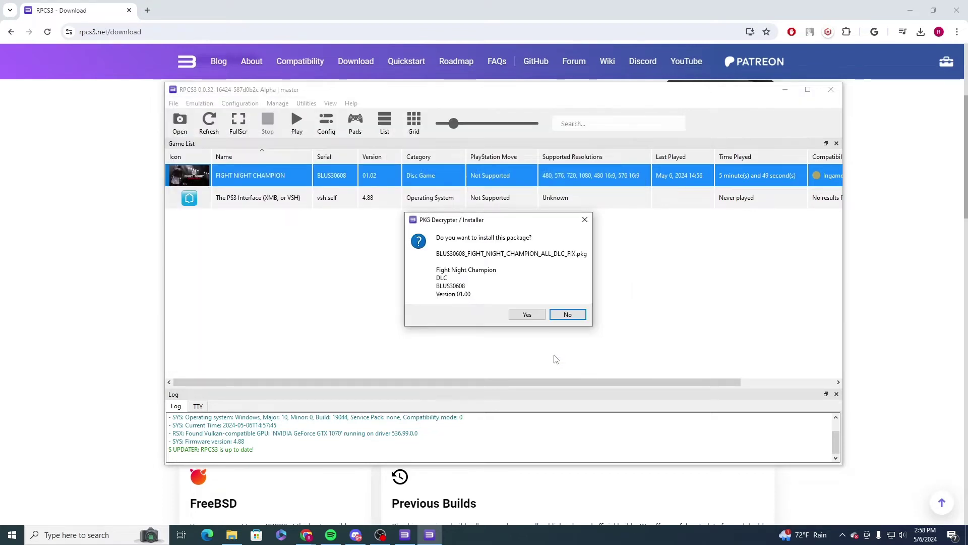
left_click(527, 315)
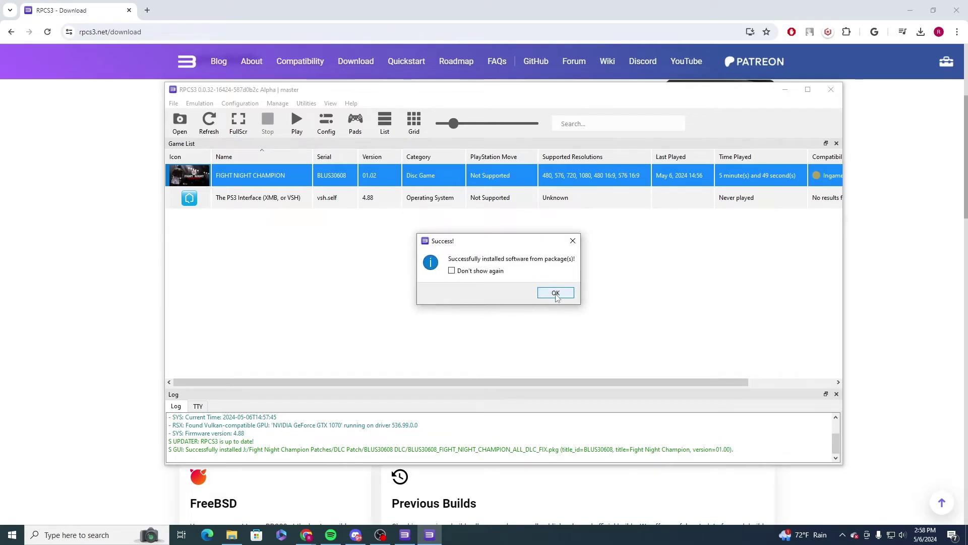
left_click(556, 293)
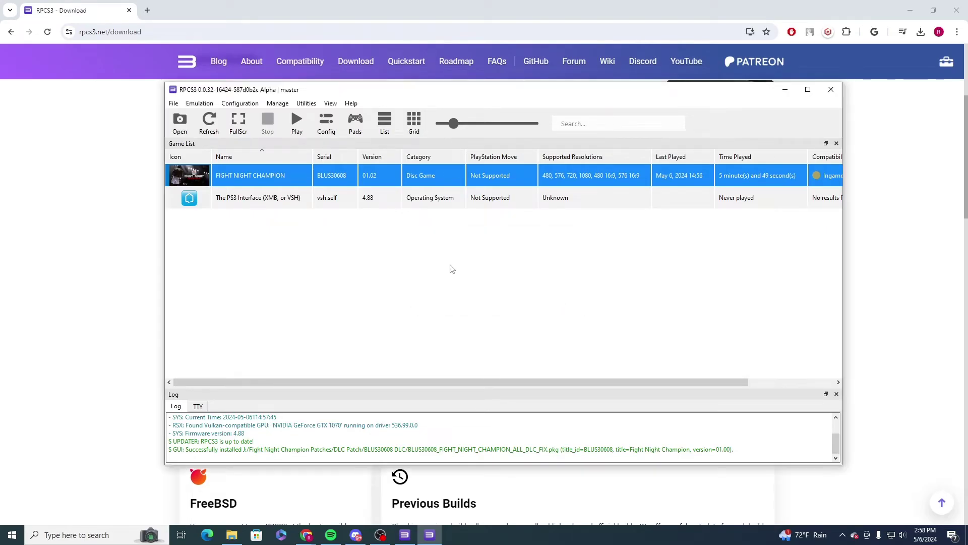
- Open the patch manager for Fight Night Champion, download the latest patches and save
right_click(251, 176)
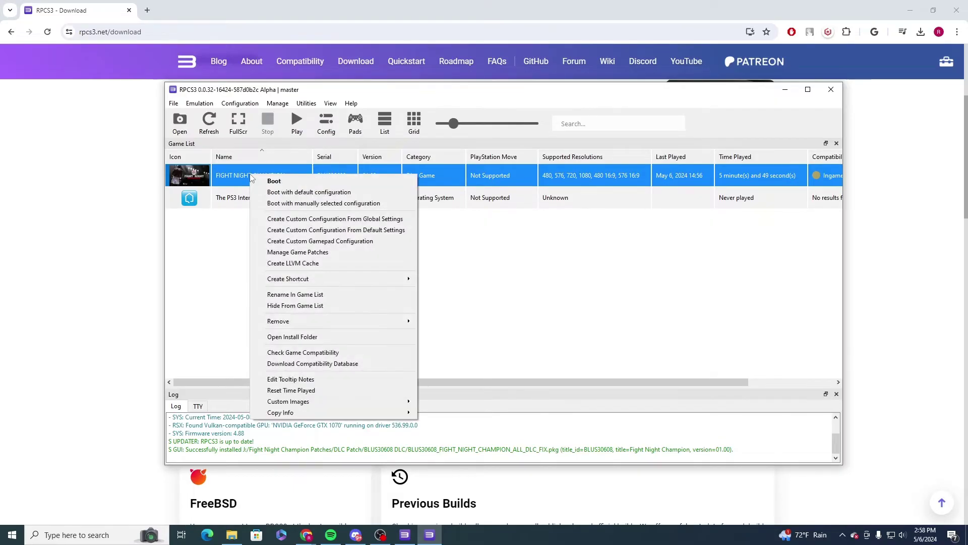
left_click(319, 252)
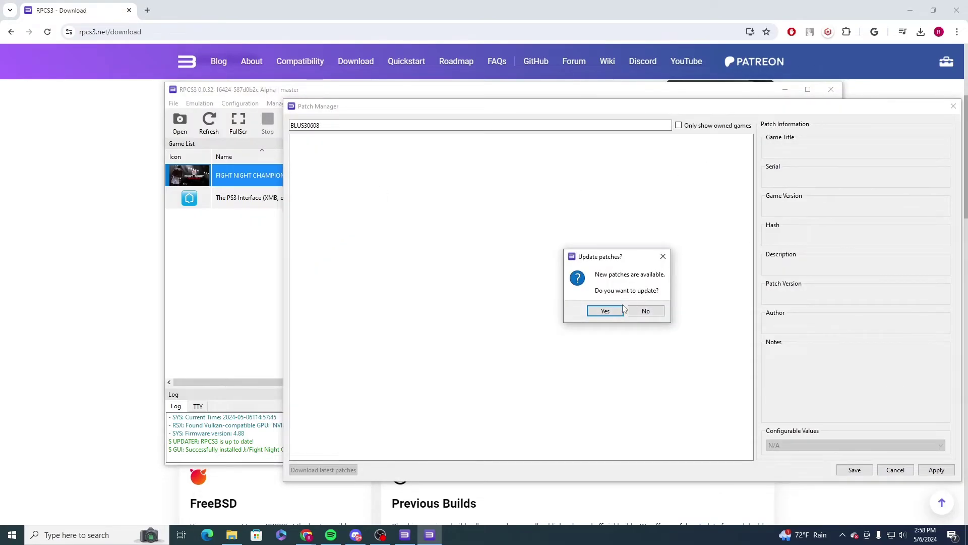
left_click(606, 311)
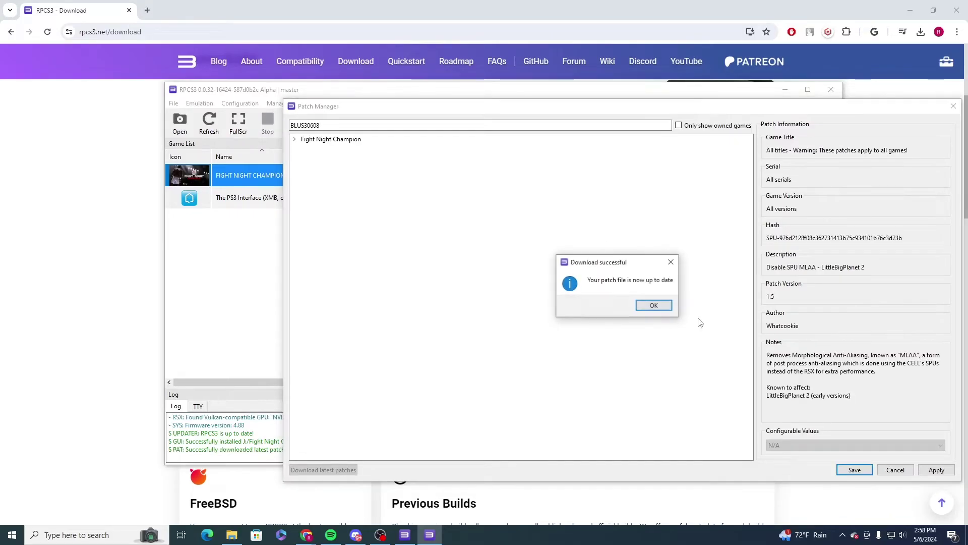
left_click(653, 306)
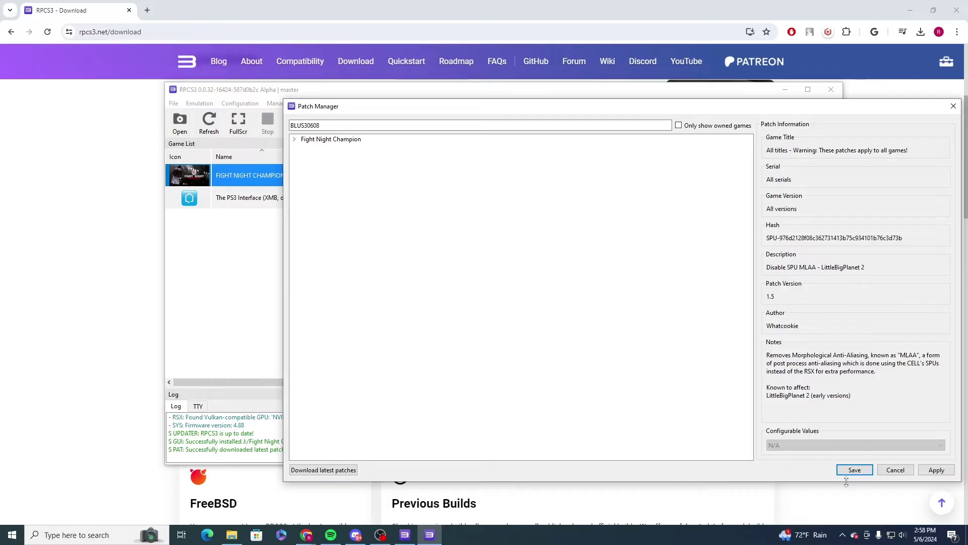
left_click(868, 472)
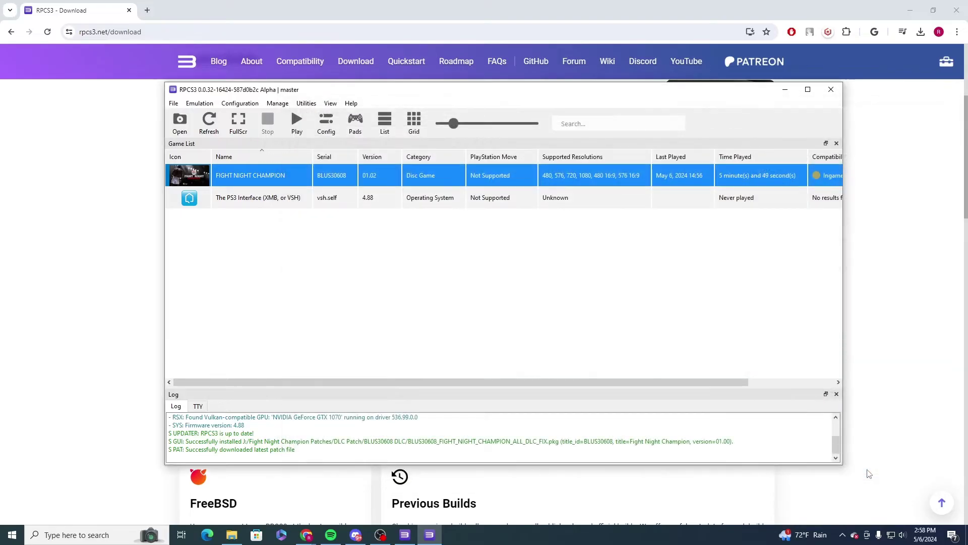
- Review the patches offered for Fight Night Champion in the patch manager, then close it without enabling any
right_click(275, 184)
left_click(323, 256)
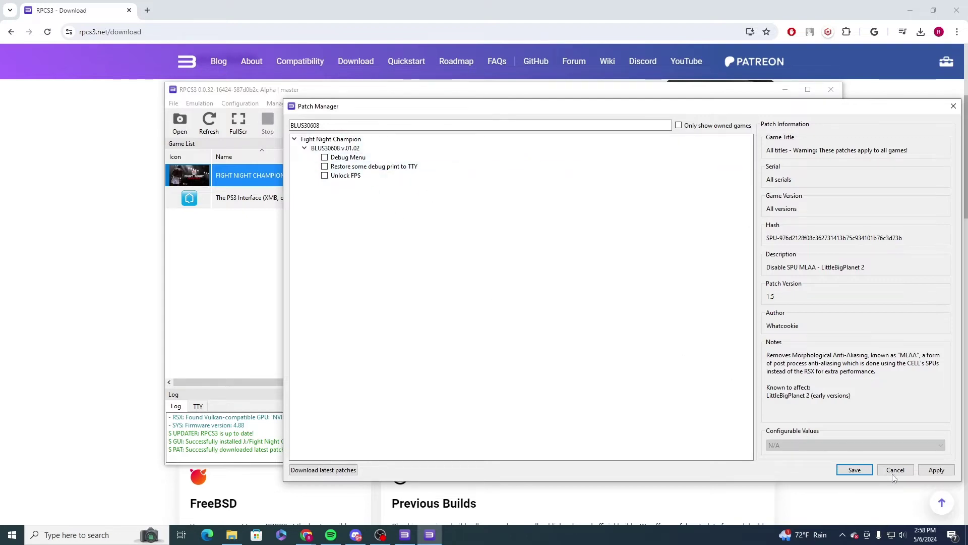
left_click(954, 106)
left_click(281, 256)
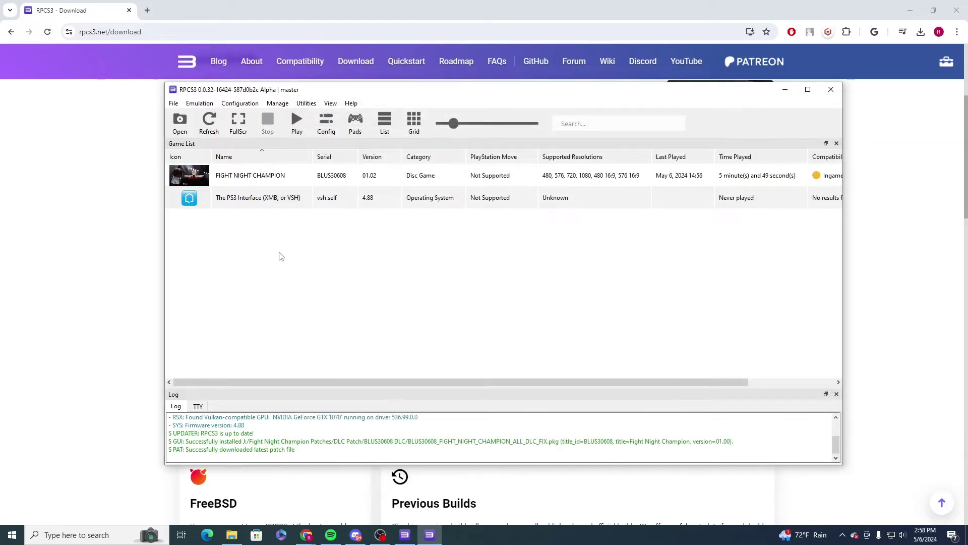
- Start a custom configuration for Fight Night Champion based on the default settings
left_click(232, 180)
right_click(232, 180)
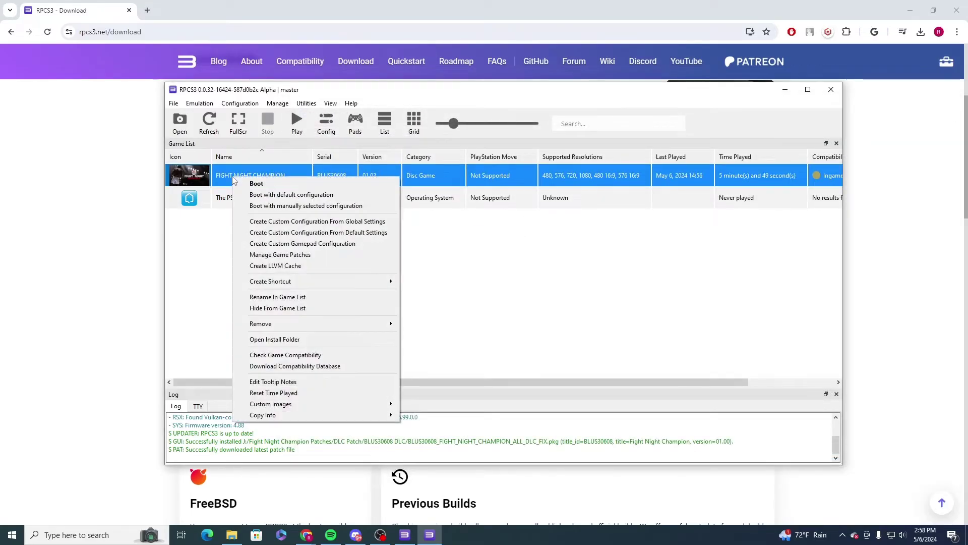
left_click(313, 233)
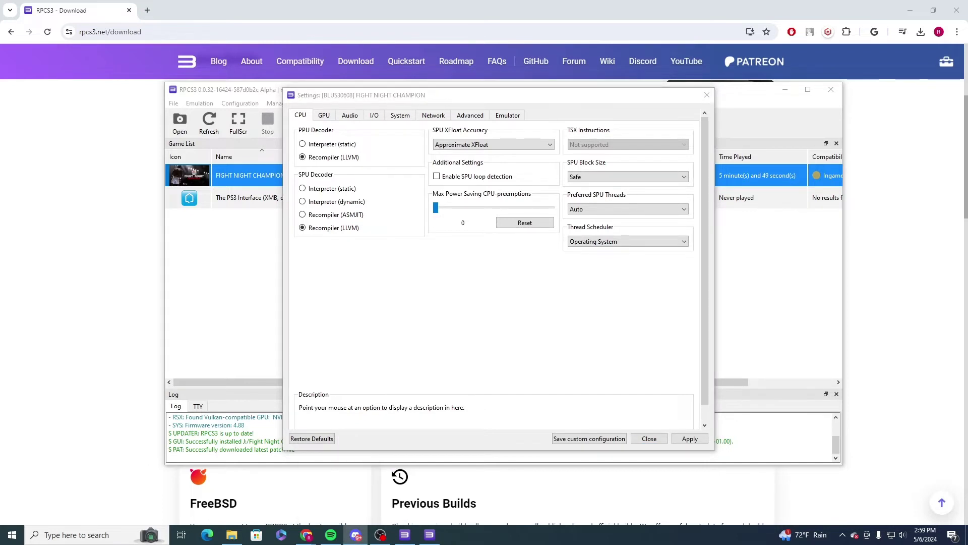
left_click(479, 97)
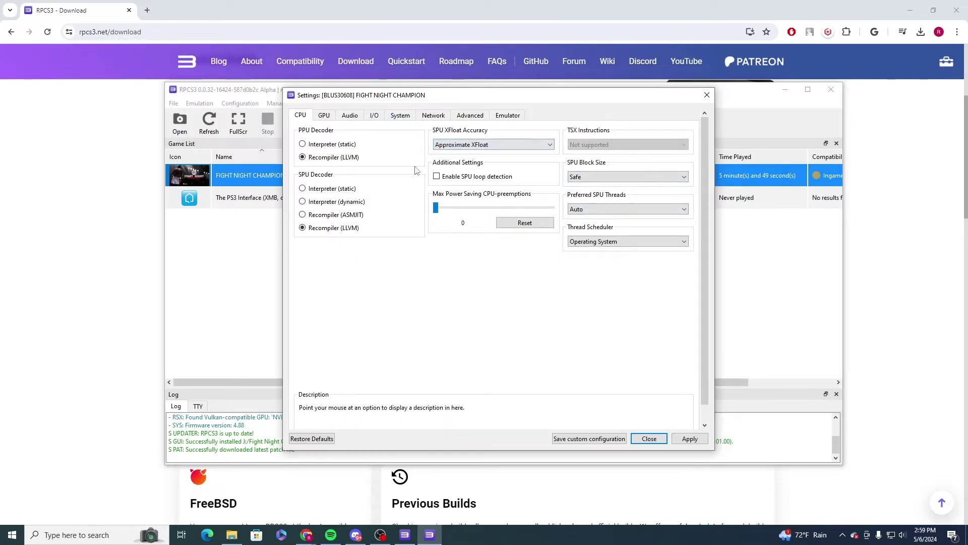
- Set the GPU default resolution to 1920x1080, the resolution scale to 150% and the resolution scale threshold to 85x85
left_click(326, 116)
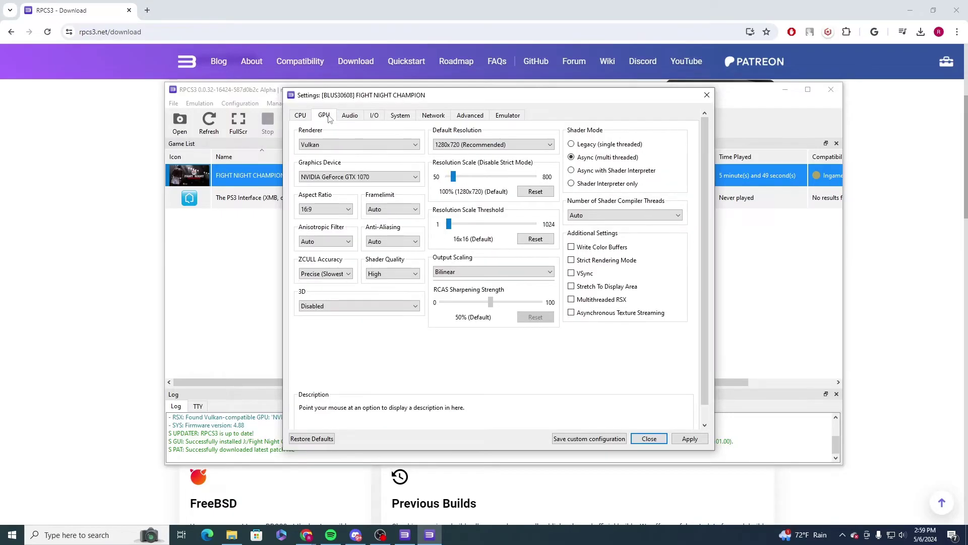
left_click(472, 145)
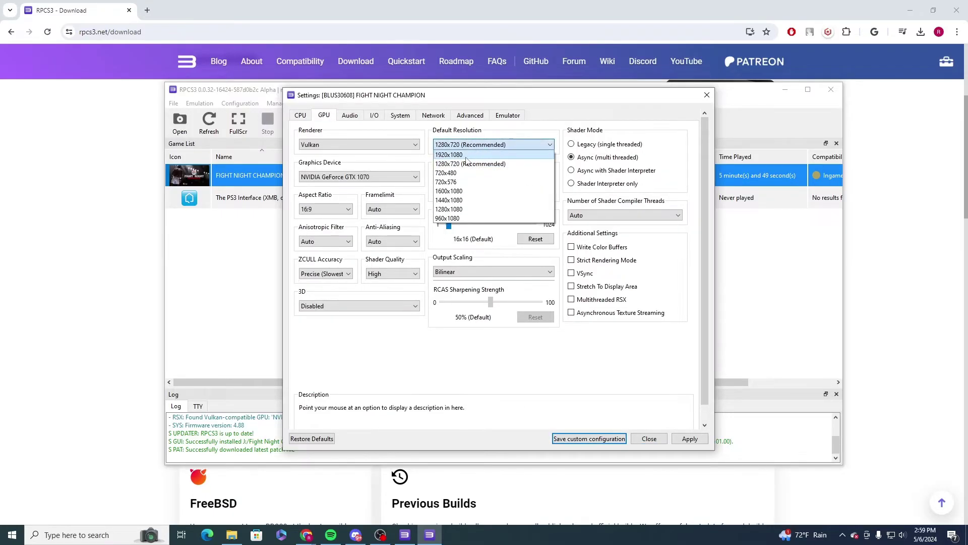
left_click(465, 156)
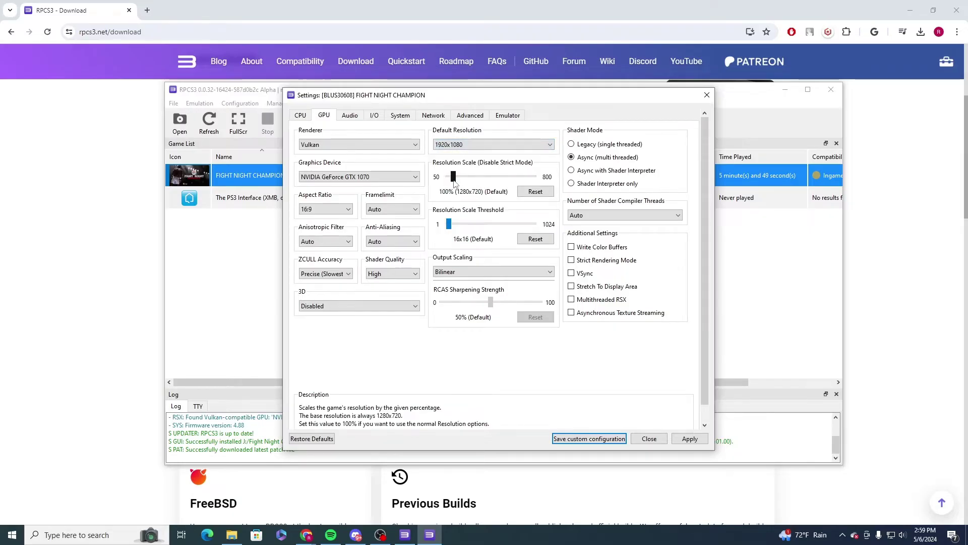
left_click_drag(455, 181, 460, 183)
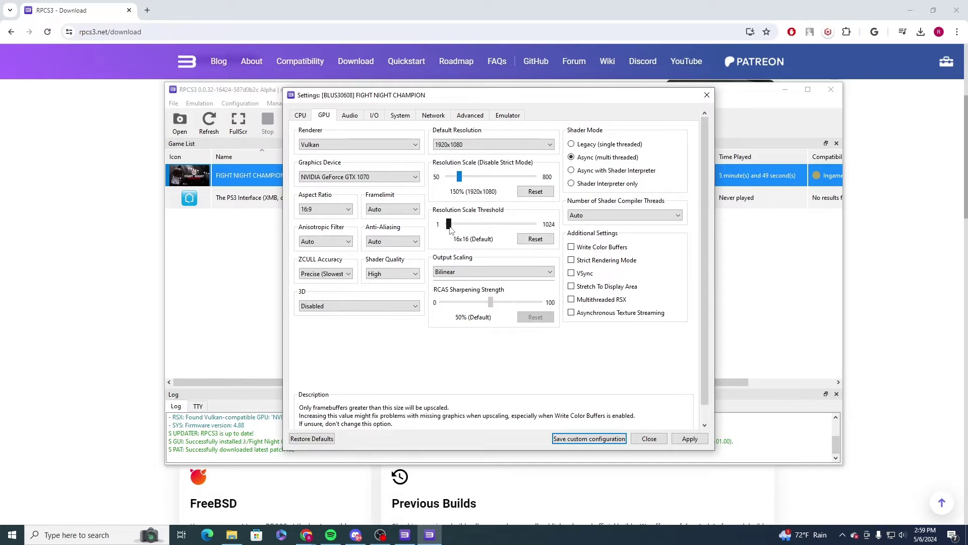
left_click_drag(450, 229, 452, 232)
- Set the anisotropic filter to 16x and shader quality to Ultra, and enable Write Color Buffers, Multithreaded RSX and Asynchronous Texture Streaming
left_click(329, 244)
left_click(328, 290)
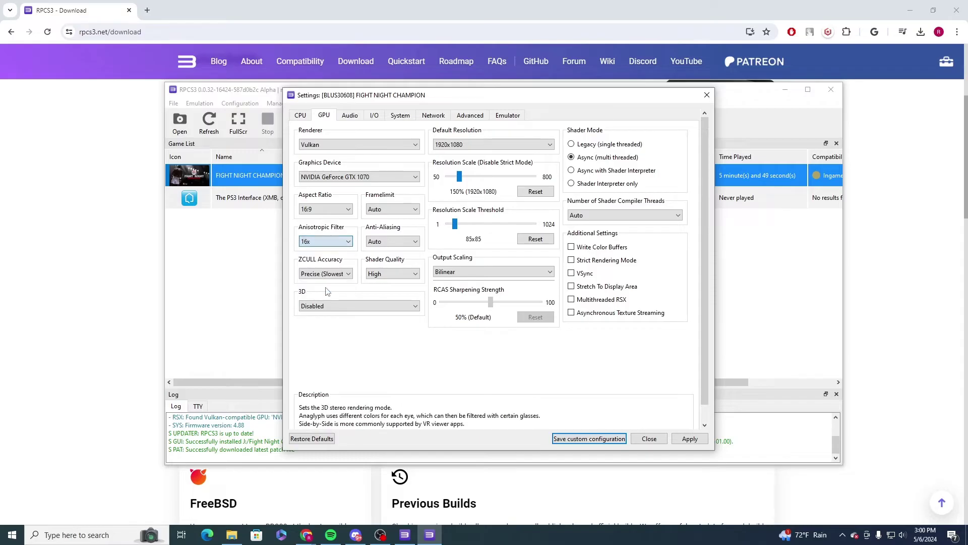
left_click(392, 273)
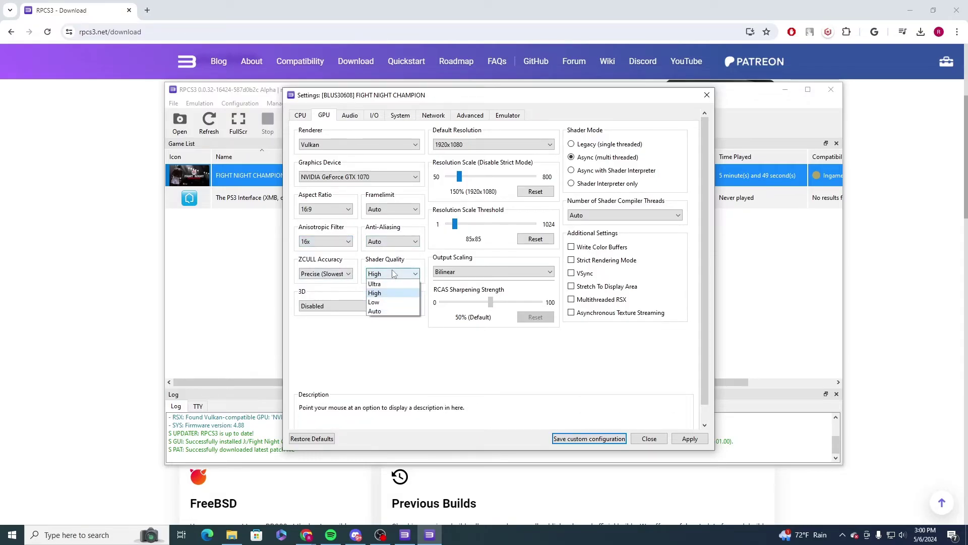
left_click(394, 285)
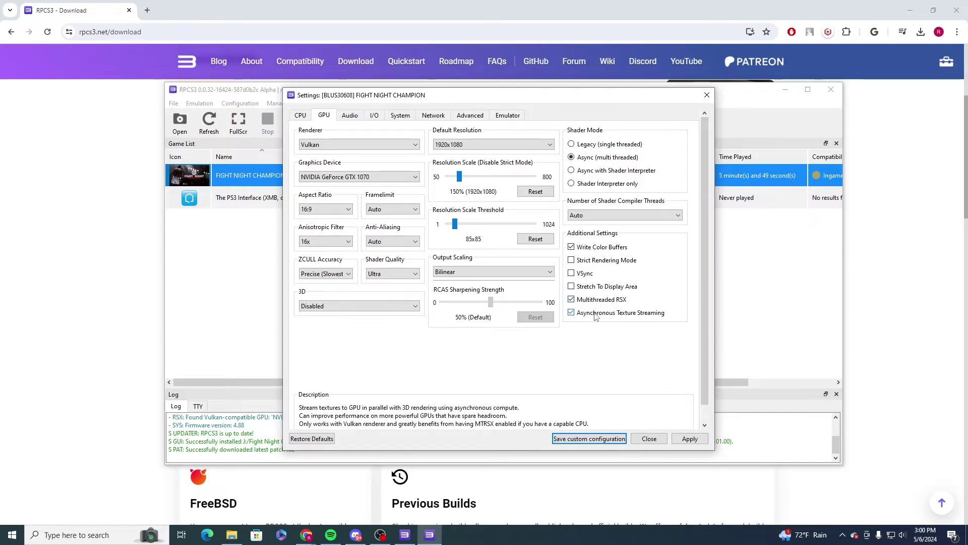
- Review the audio output options, network settings and advanced settings of the custom configuration
left_click(351, 116)
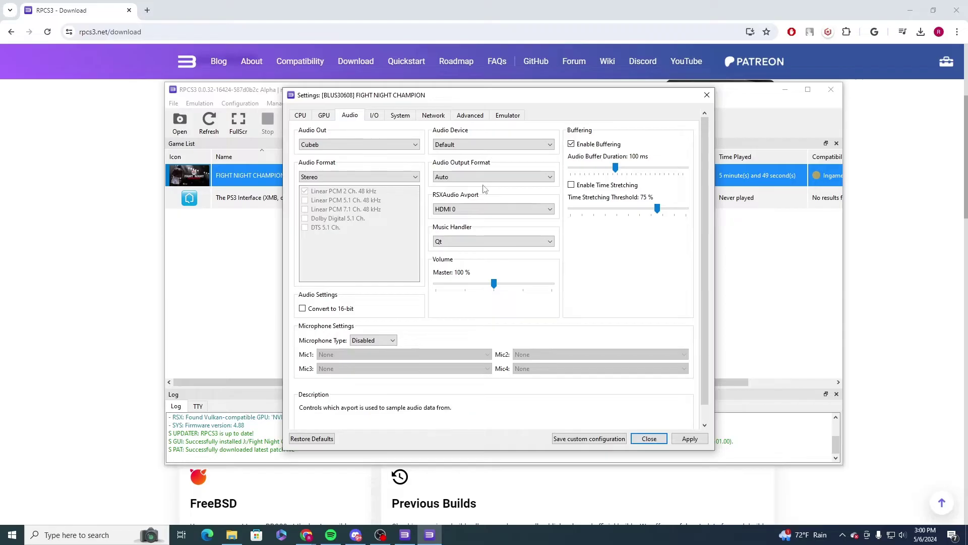
left_click(391, 145)
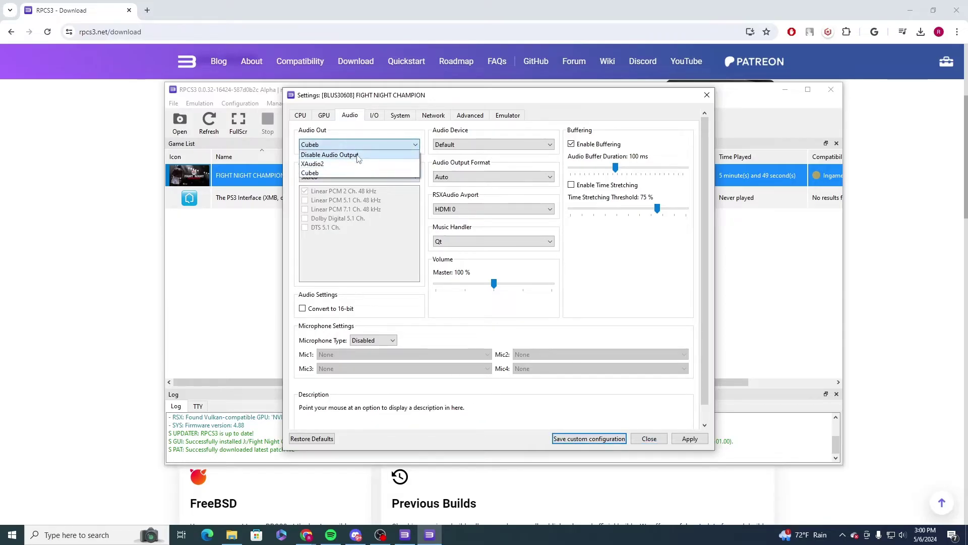
left_click(406, 144)
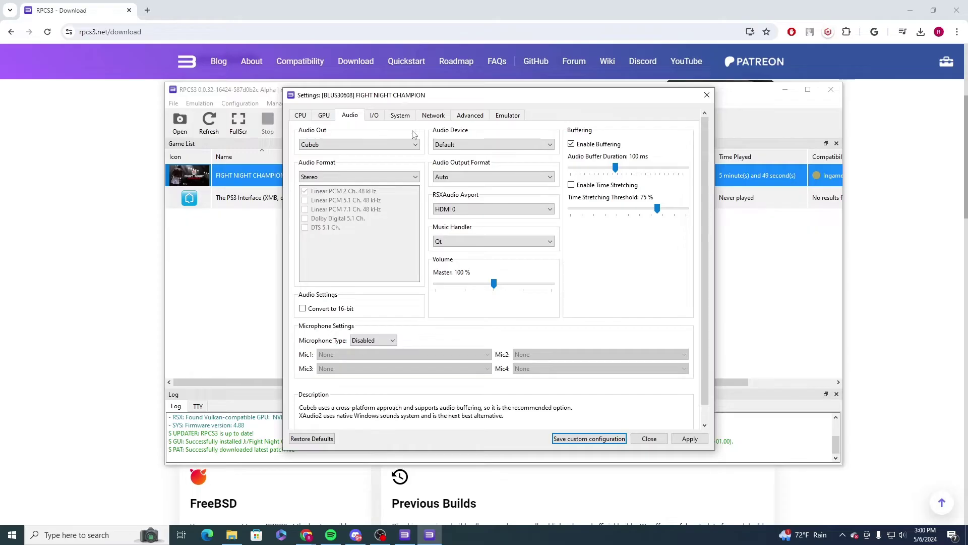
left_click(429, 114)
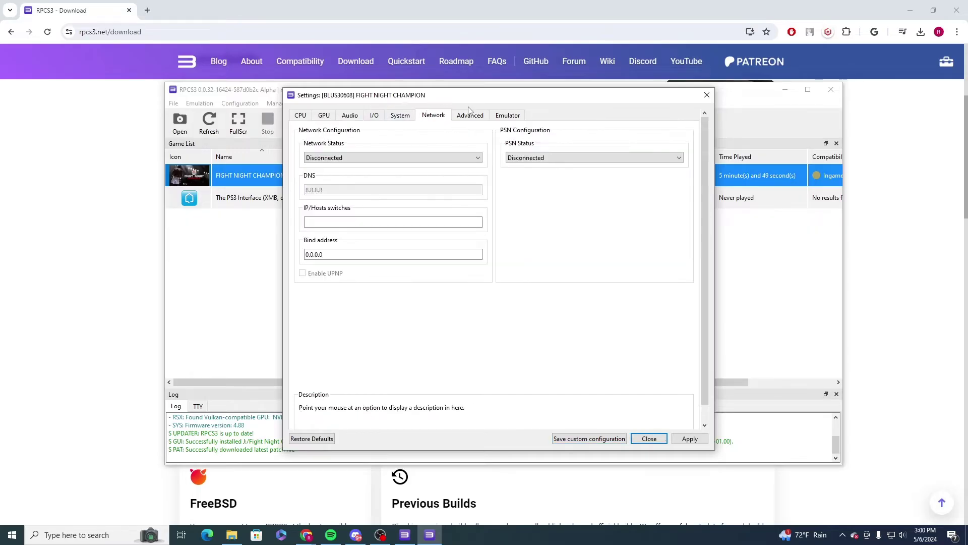
left_click(472, 115)
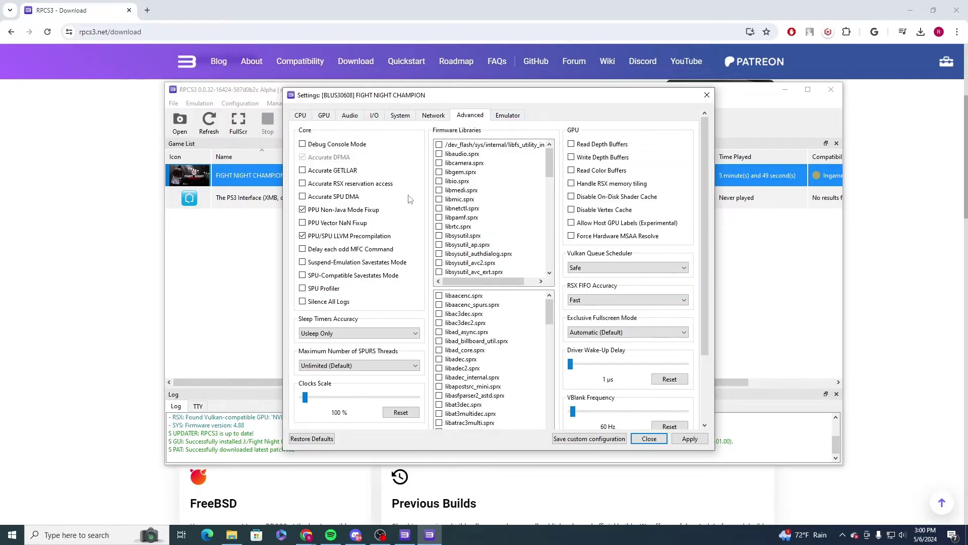
- Apply the changed settings and save the custom configuration for Fight Night Champion
left_click(301, 116)
left_click(690, 439)
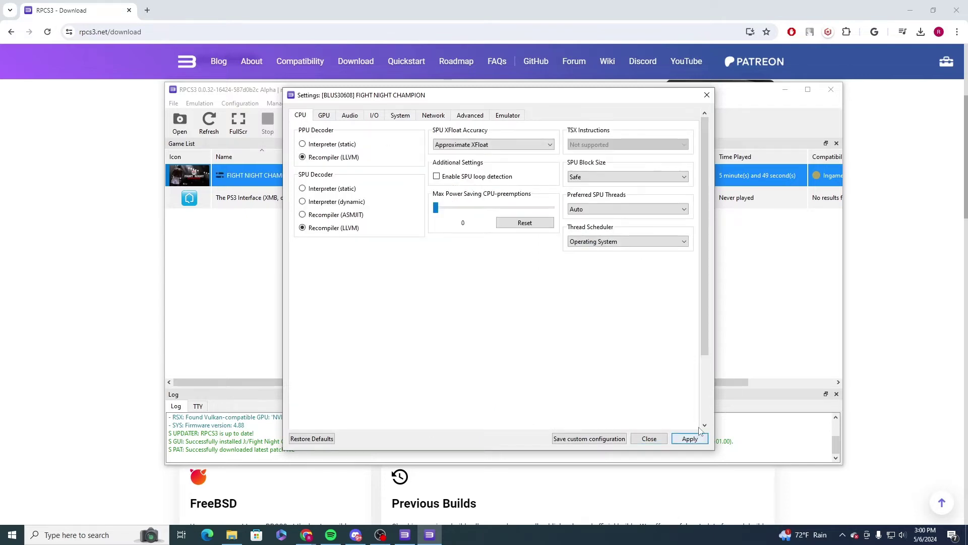
left_click(589, 438)
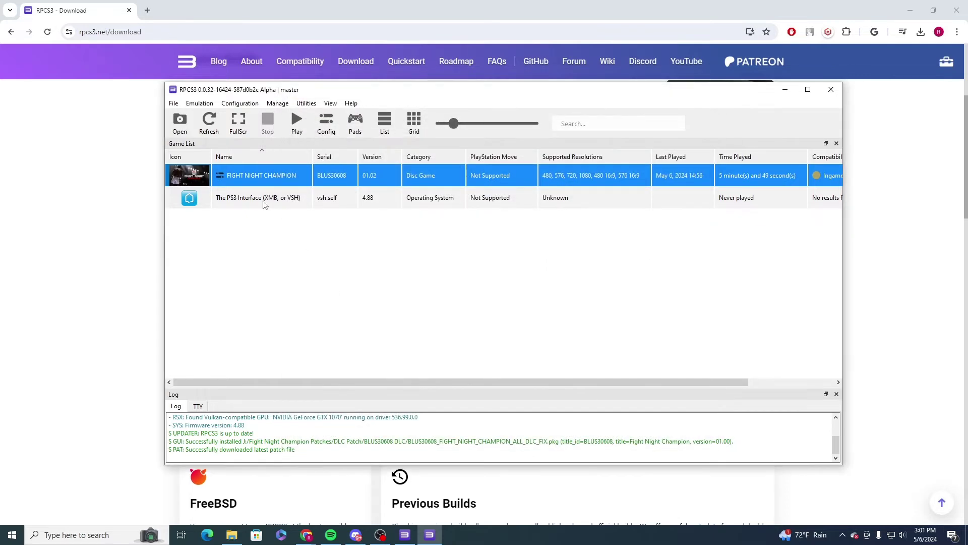
- Boot Fight Night Champion with its custom configuration and maximize the game window
right_click(230, 179)
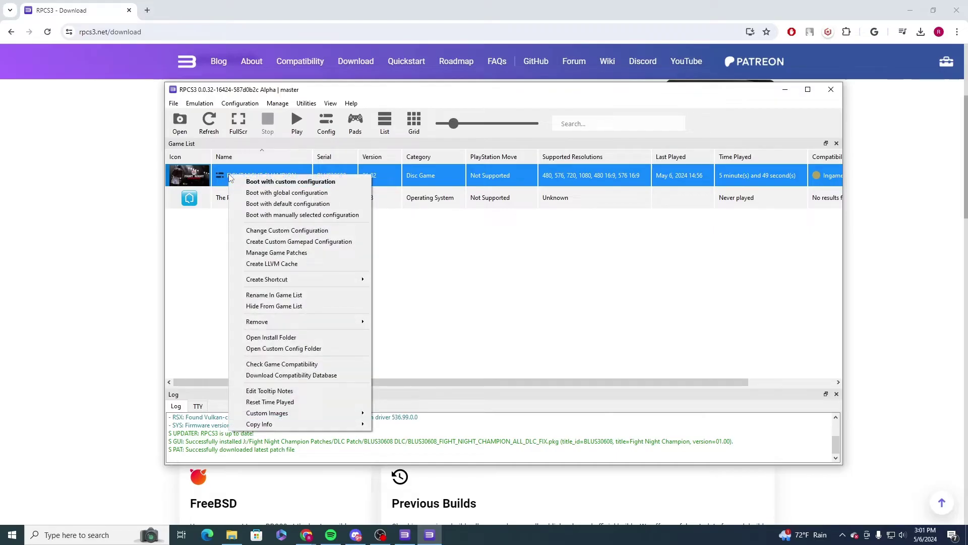
left_click(287, 182)
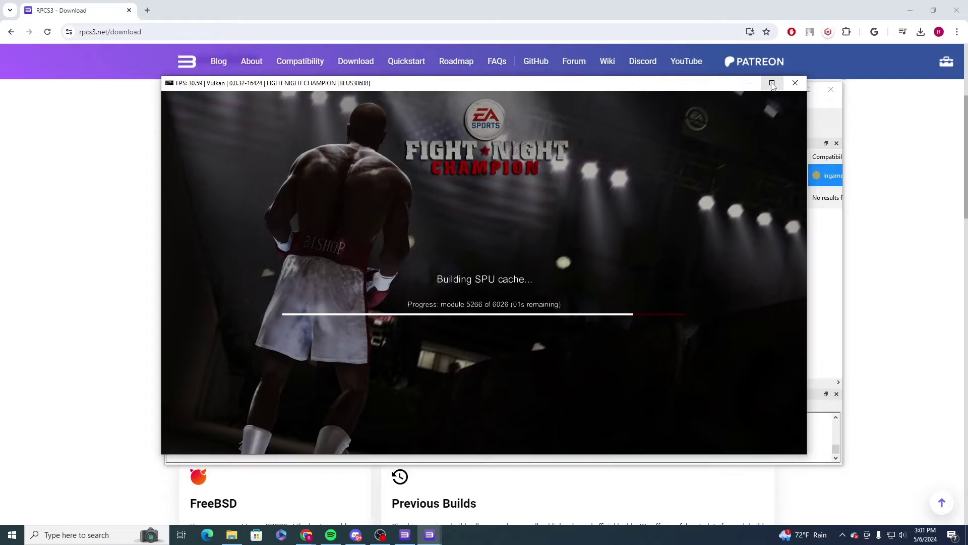
left_click(772, 84)
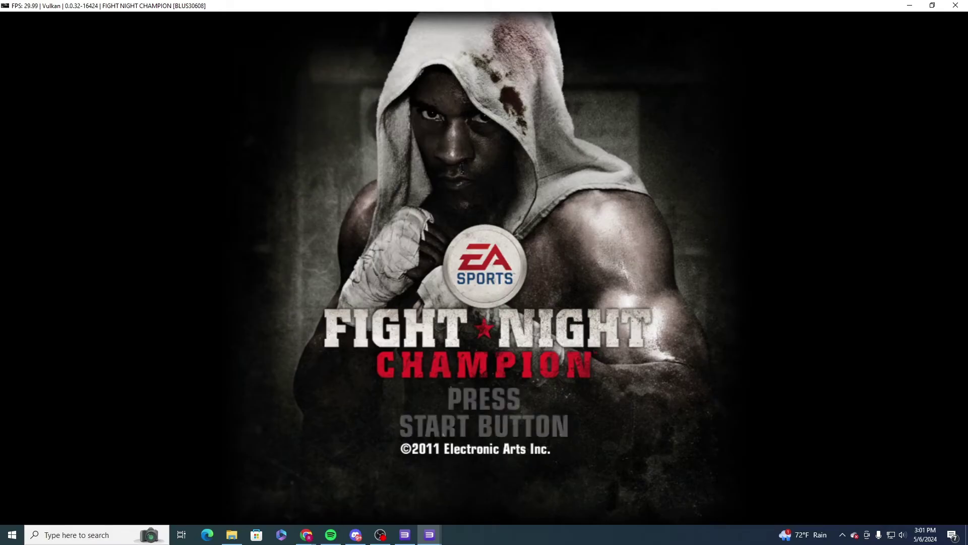
- Pass the title screen and enter Bare Knuckles Mode from Game Modes
key("Return")
key("Return")
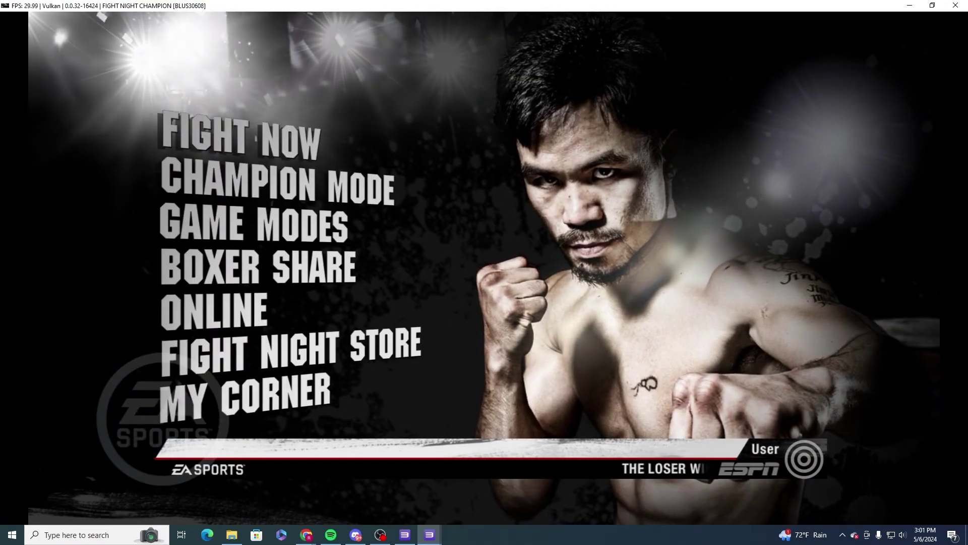
key("Down")
key("Down")
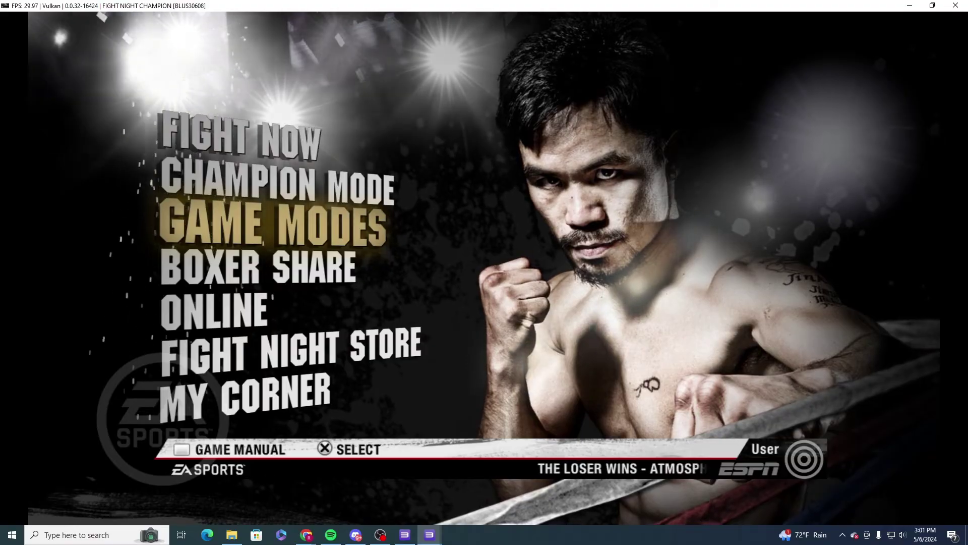
key("Return")
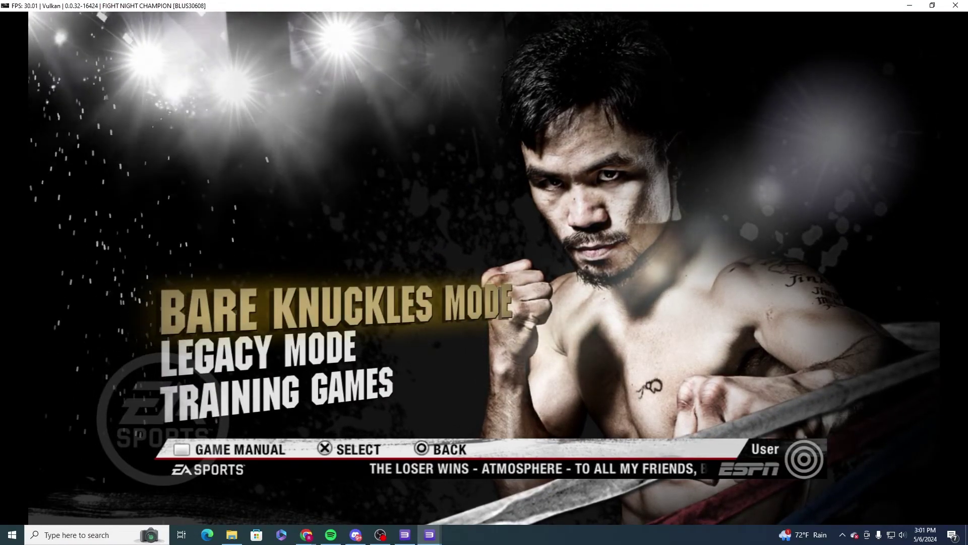
key("Return")
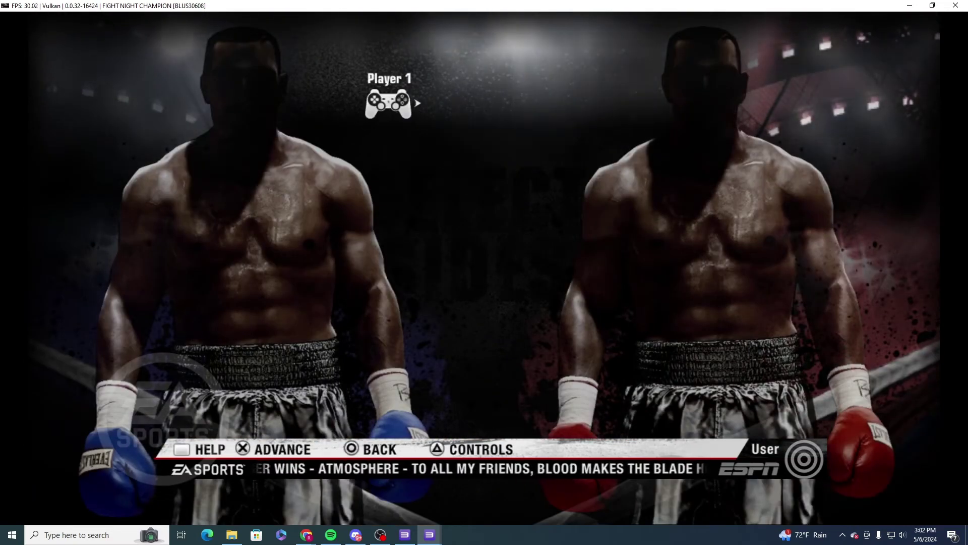
- Browse the heavyweight roster and choose Sonny Liston as the first boxer
key("Down")
key("Down")
key("Down")
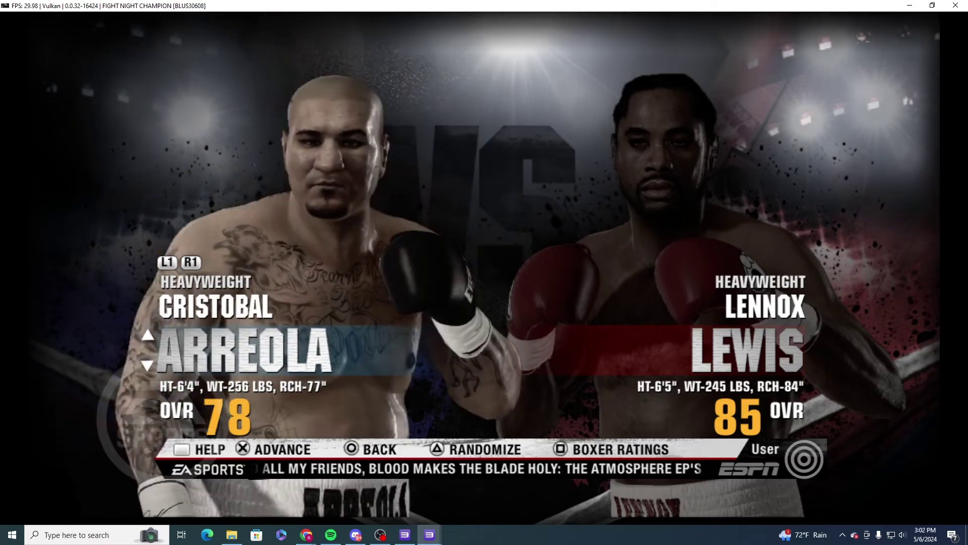
key("Down")
key("x")
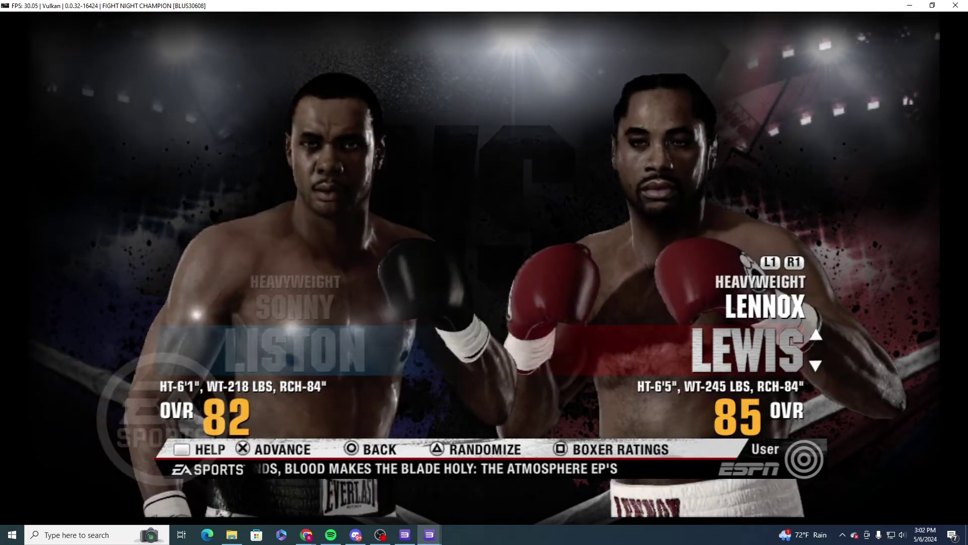
- Browse the heavyweight opponents and confirm Andre Bishop with the red gloves as the second boxer
key("Down")
key("Down")
key("Down")
key("Down")
key("Down")
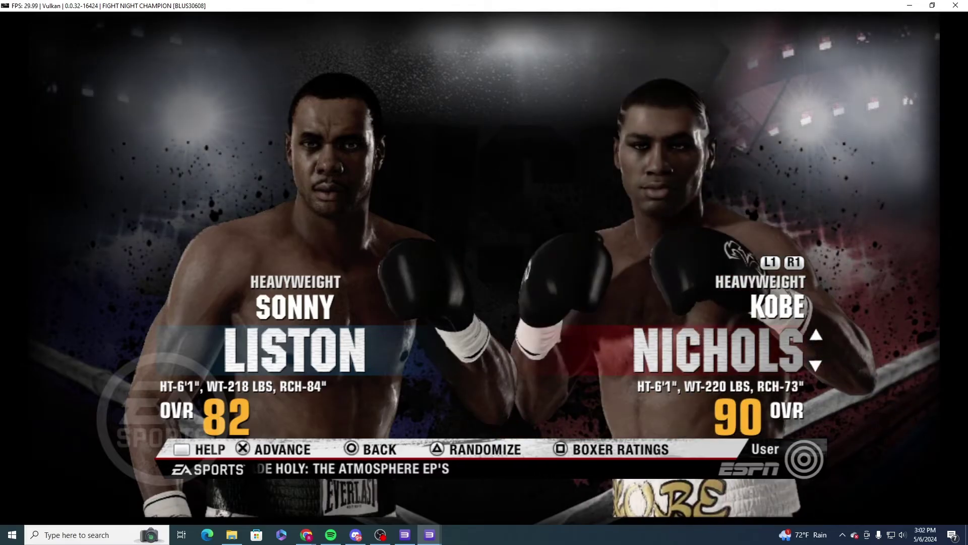
key("Down")
key("Down")
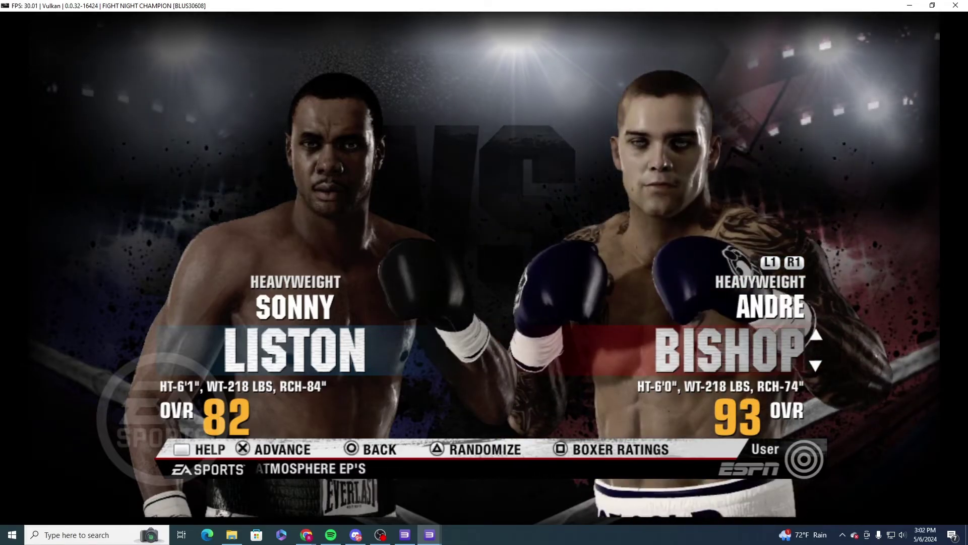
key("Down")
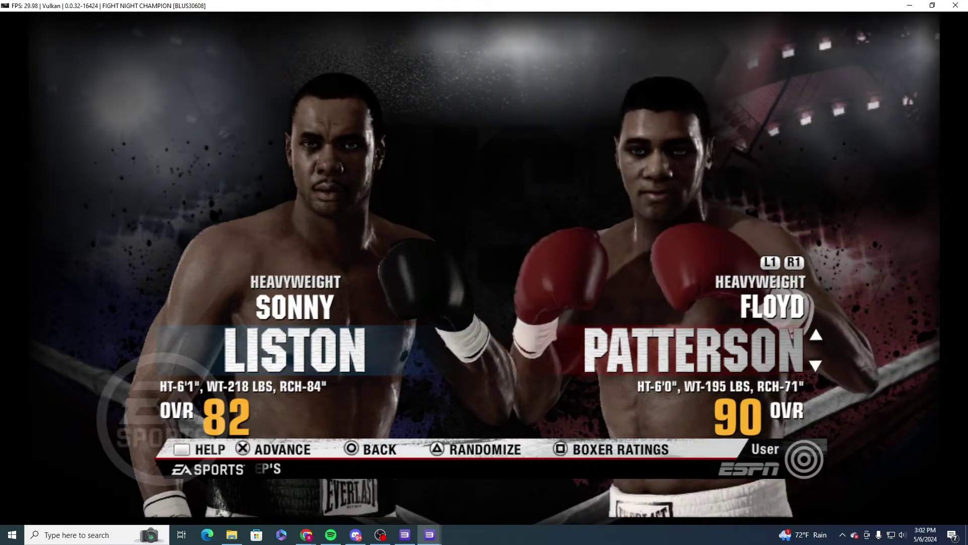
key("Up")
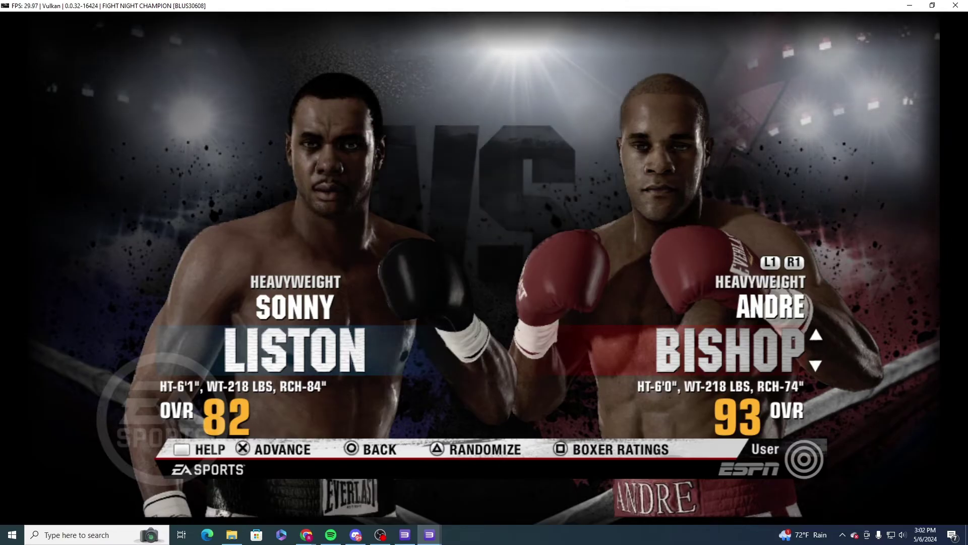
key("x")
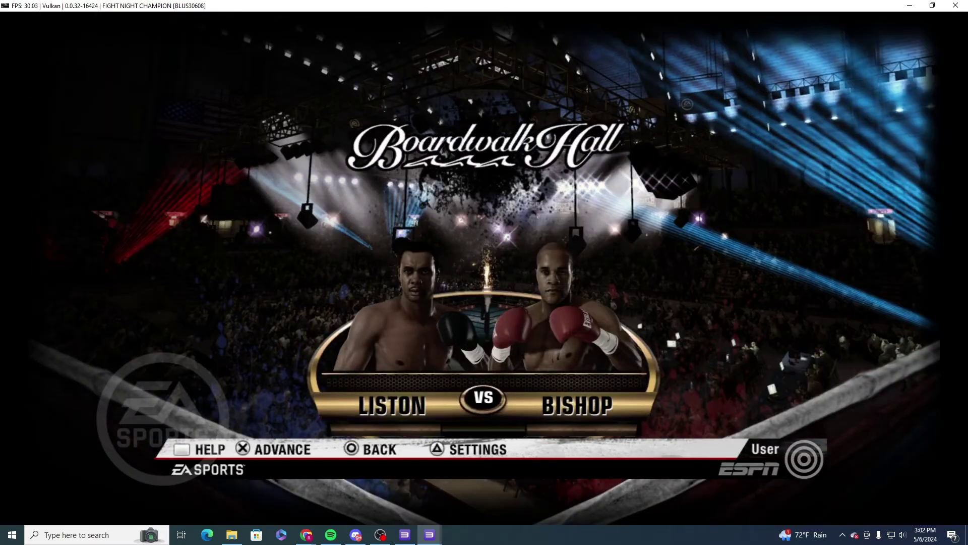
- Choose MGM Grand as the fight venue and set the round length to 3 minutes in the Bare Knuckles settings
key("Down")
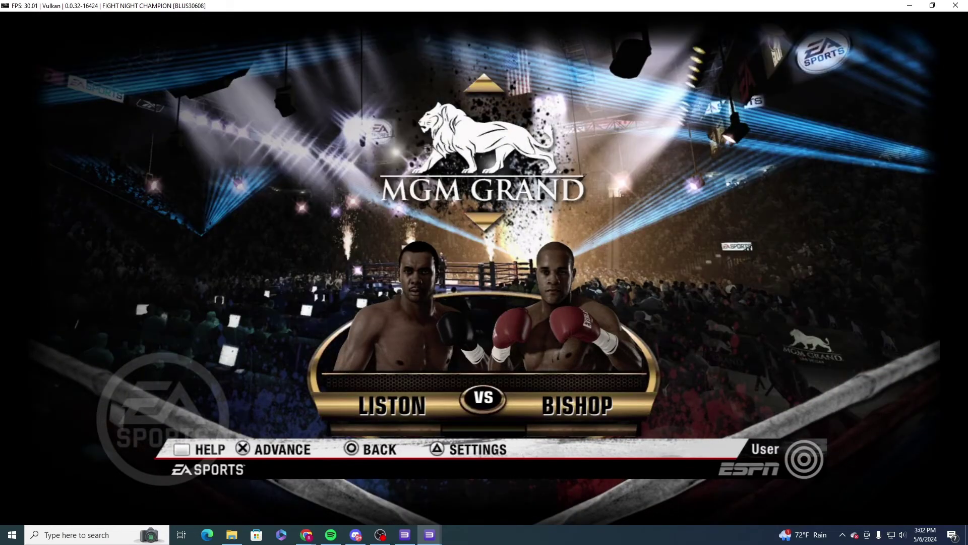
key("v")
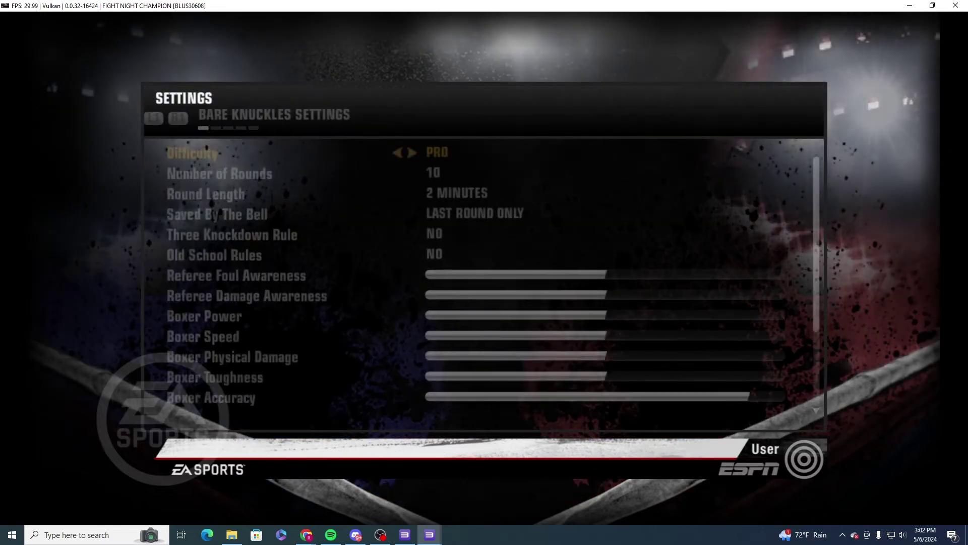
key("Down")
key("Down")
key("Right")
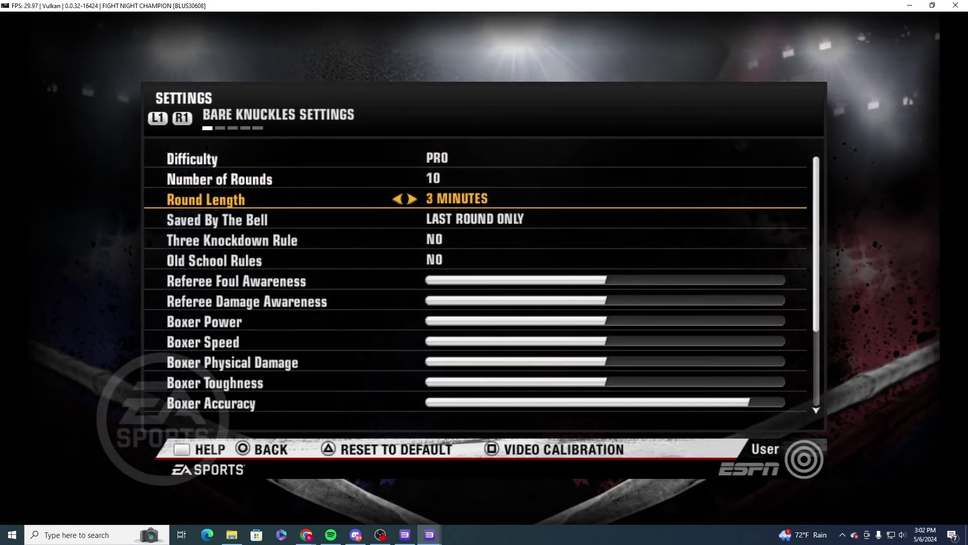
key("Down")
- In the Visual settings, set the Gameplay HUD to Health and Stamina and the camera to Broadcast, and return to the venue screen
key("e")
key("e")
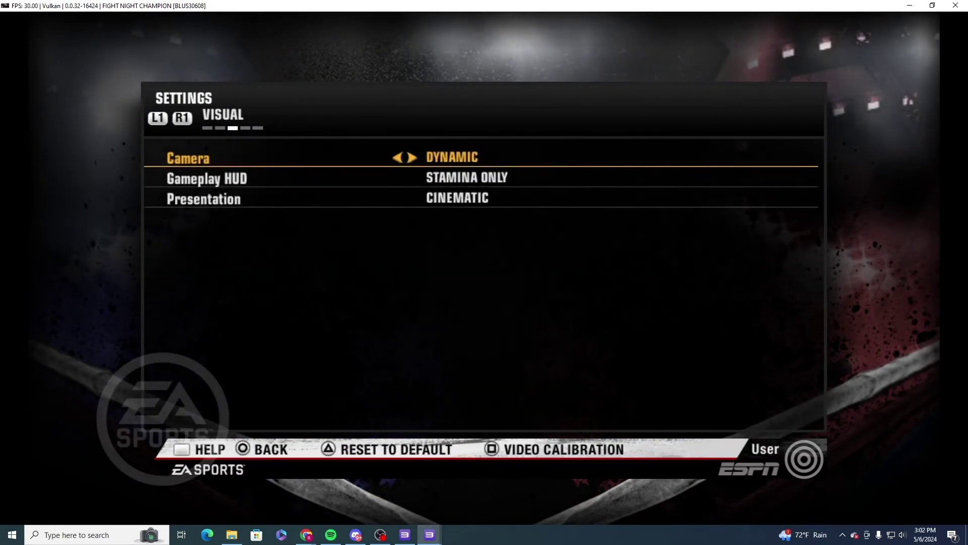
key("Down")
key("Right")
key("Up")
key("Right")
key("Right")
key("Right")
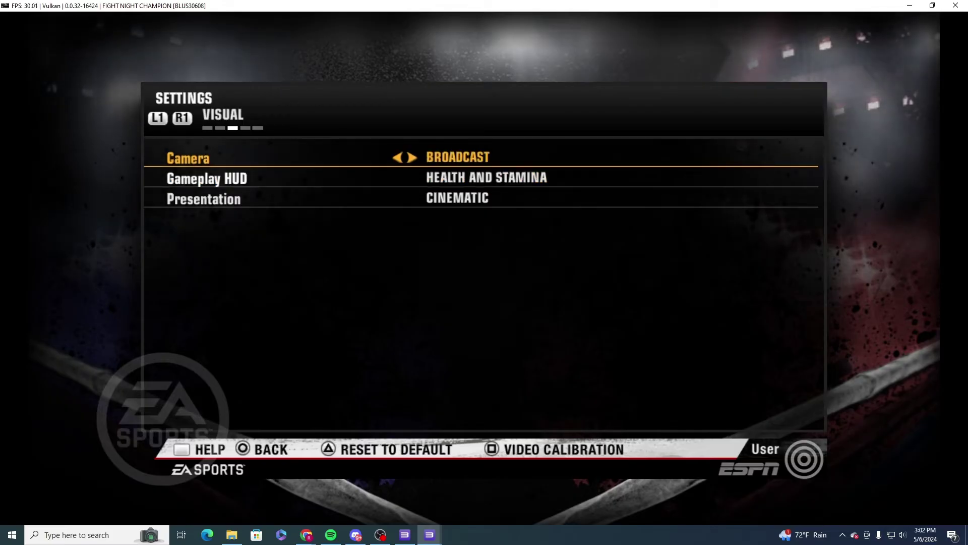
key("Down")
key("c")
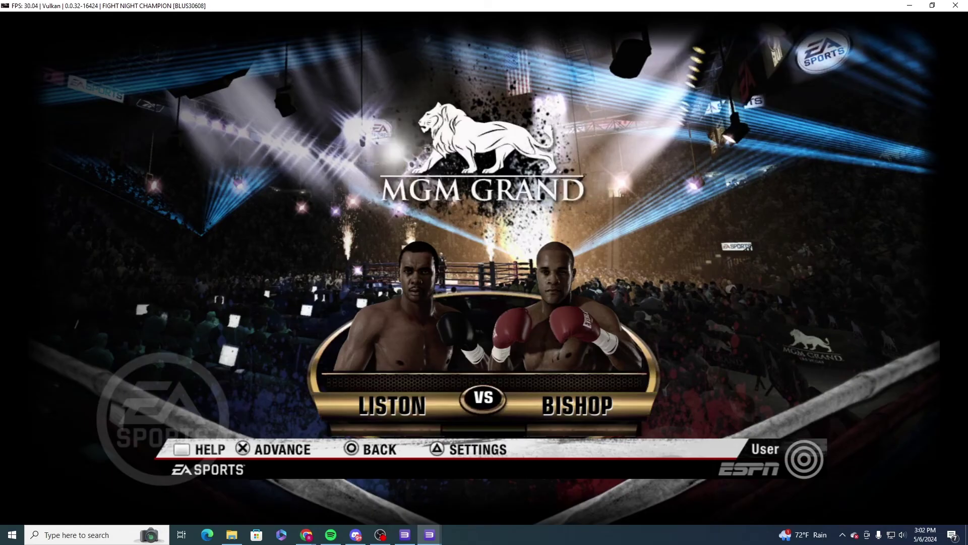
- Start the Liston versus Bishop fight, and pause and resume it during round 1
key("x")
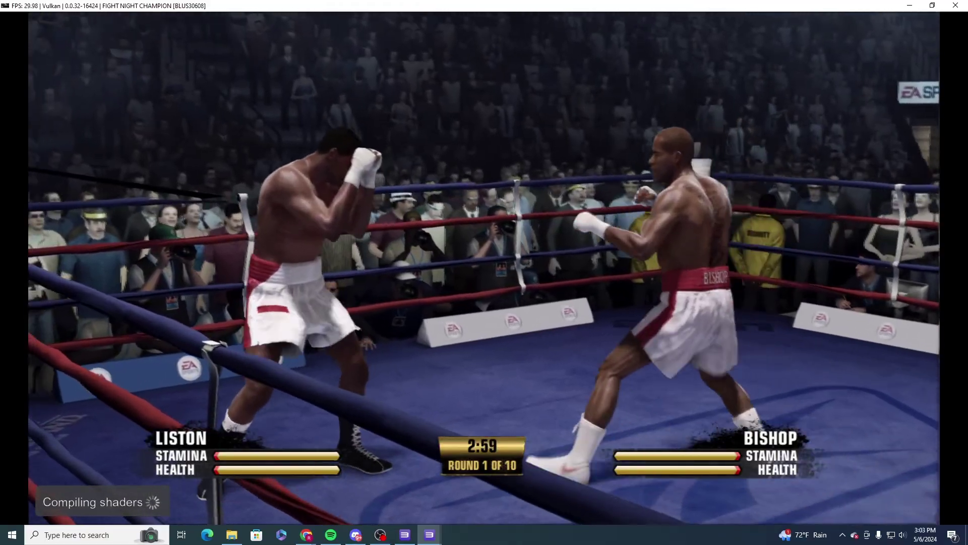
key("Return")
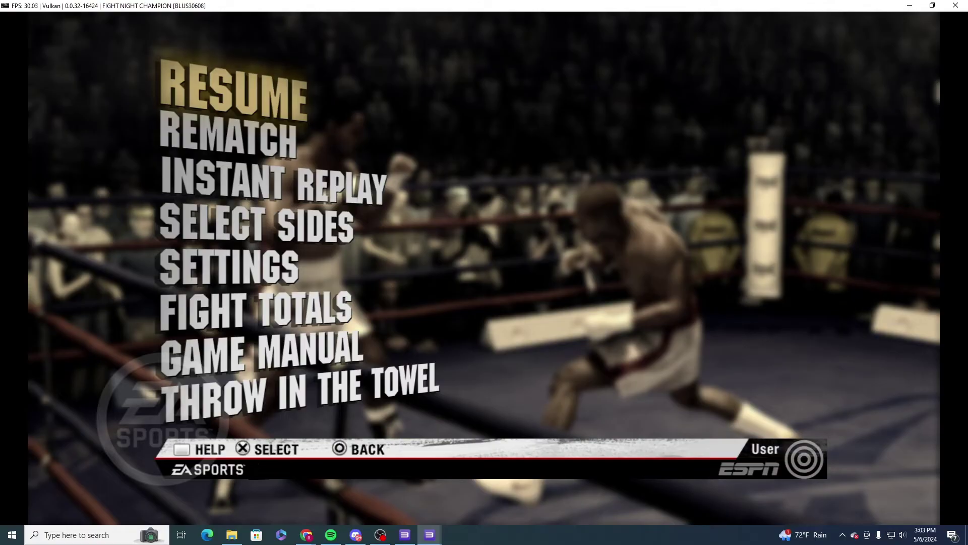
key("x")
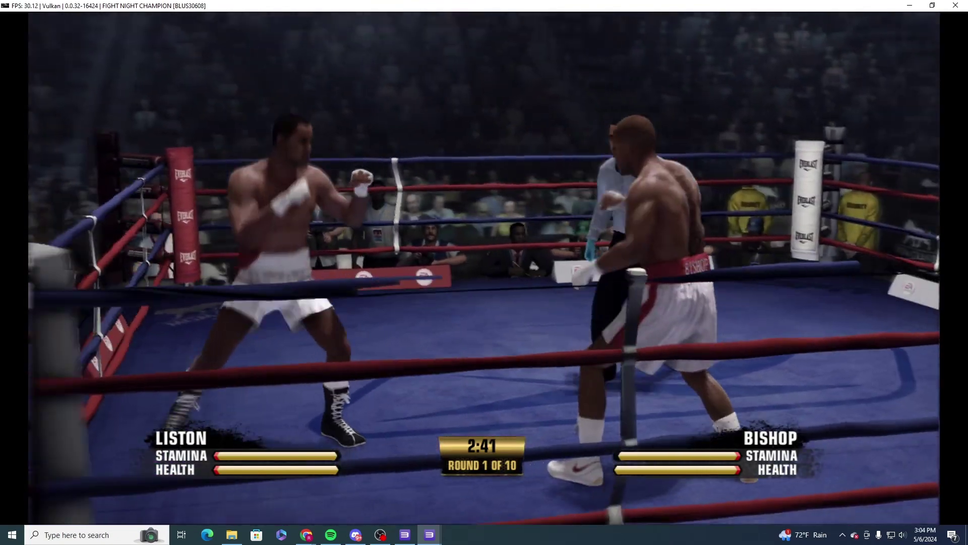
- Pause the fight, throw in the towel, and exit the game from its main menu
key("Return")
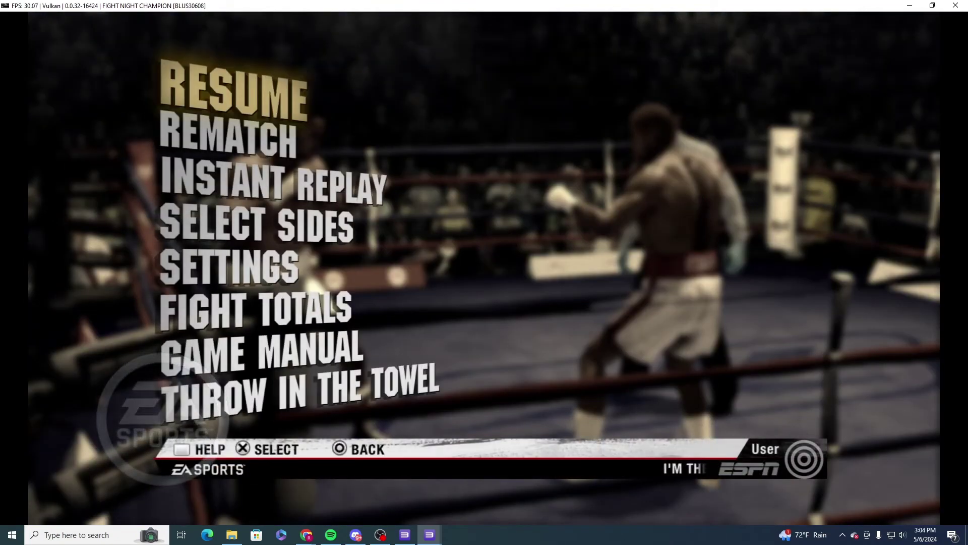
key("Down")
key("Down")
key("Down")
key("Down")
key("Down")
key("Down")
key("Down")
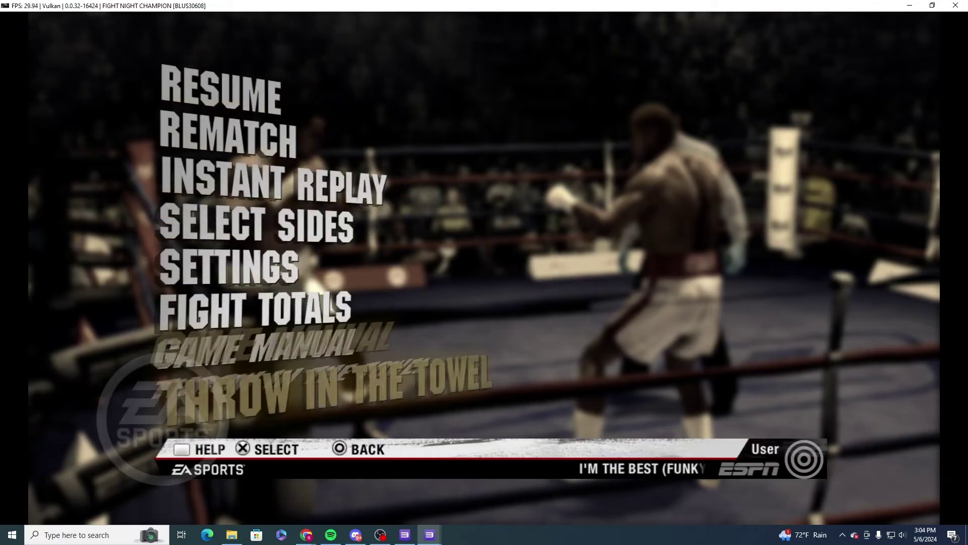
key("Return")
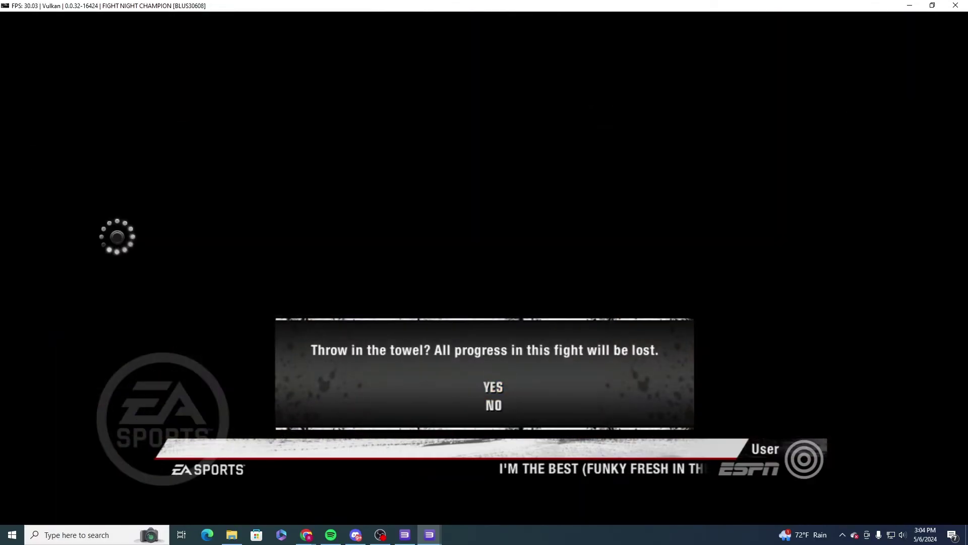
key("Return")
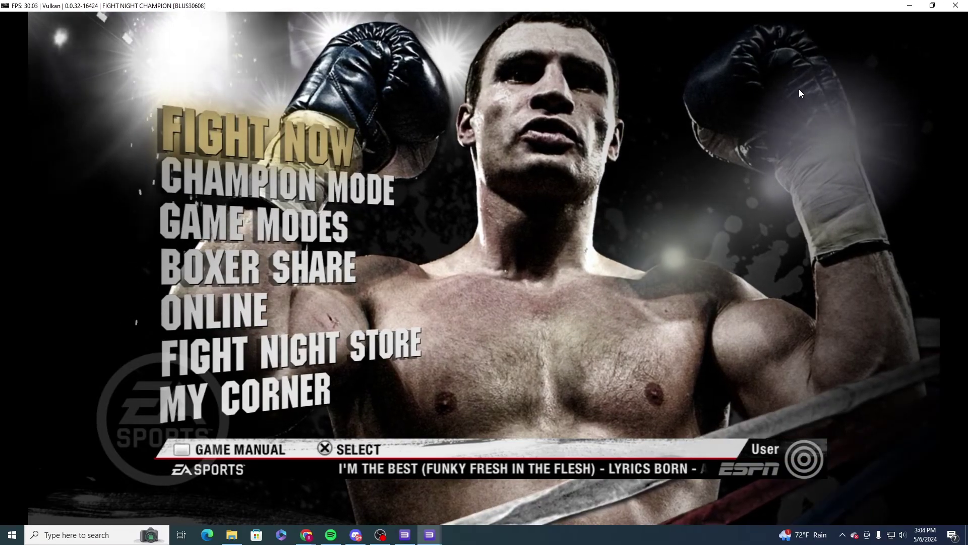
left_click(954, 7)
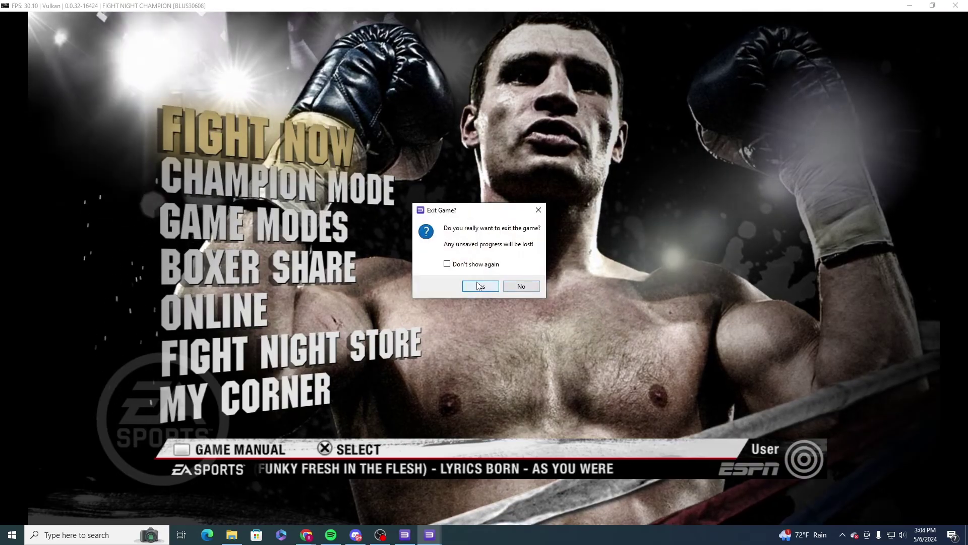
left_click(479, 286)
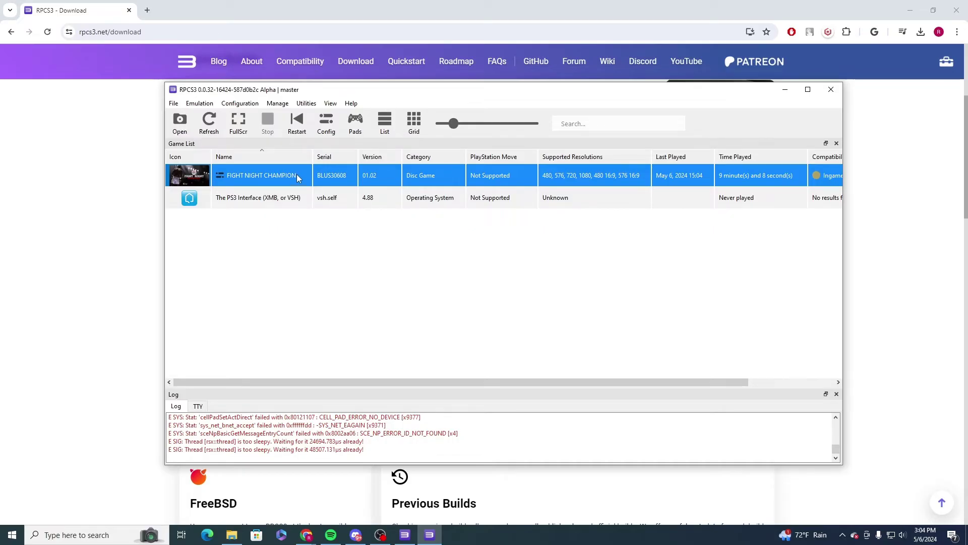
- In Fight Night Champion's custom configuration, turn off Write Color Buffers, set the Resolution Scale Threshold to 55x55, and save
right_click(298, 178)
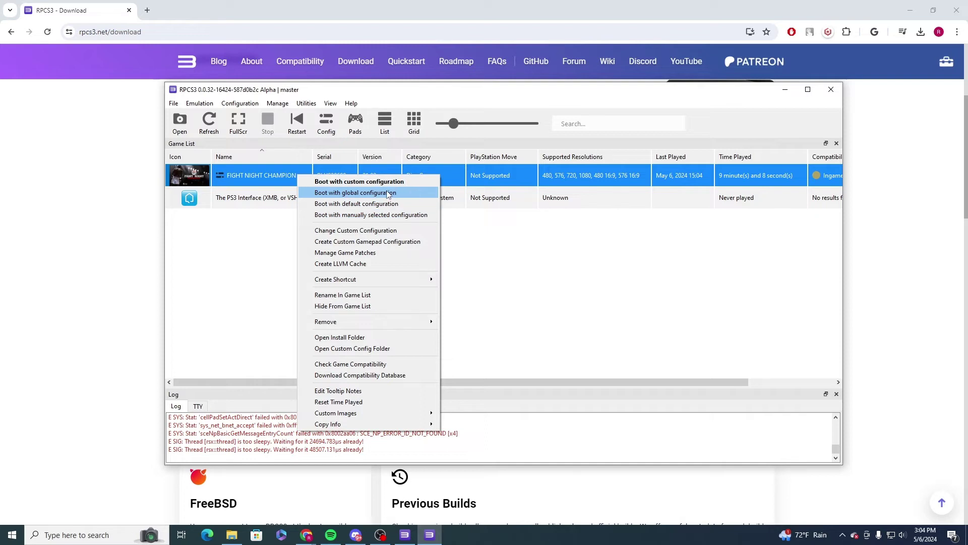
left_click(387, 233)
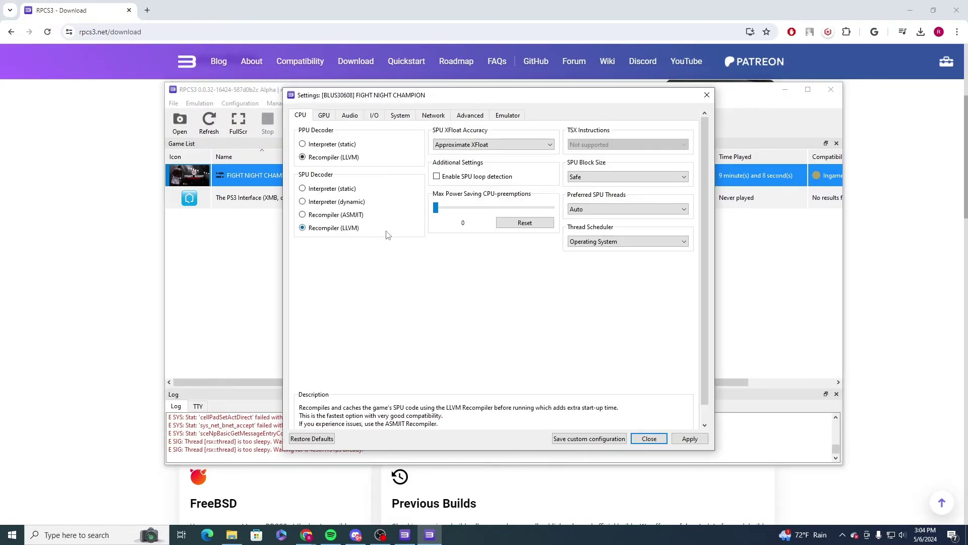
left_click(323, 115)
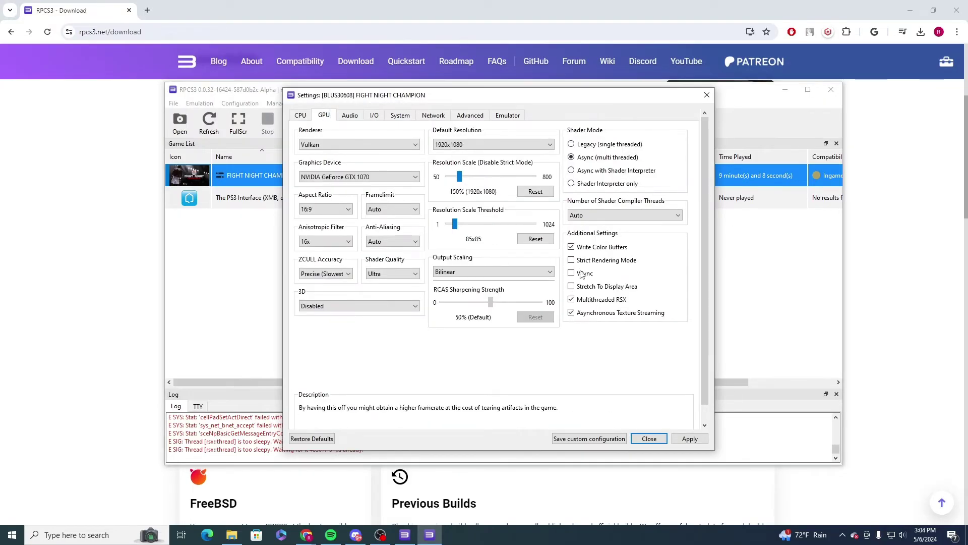
left_click(593, 250)
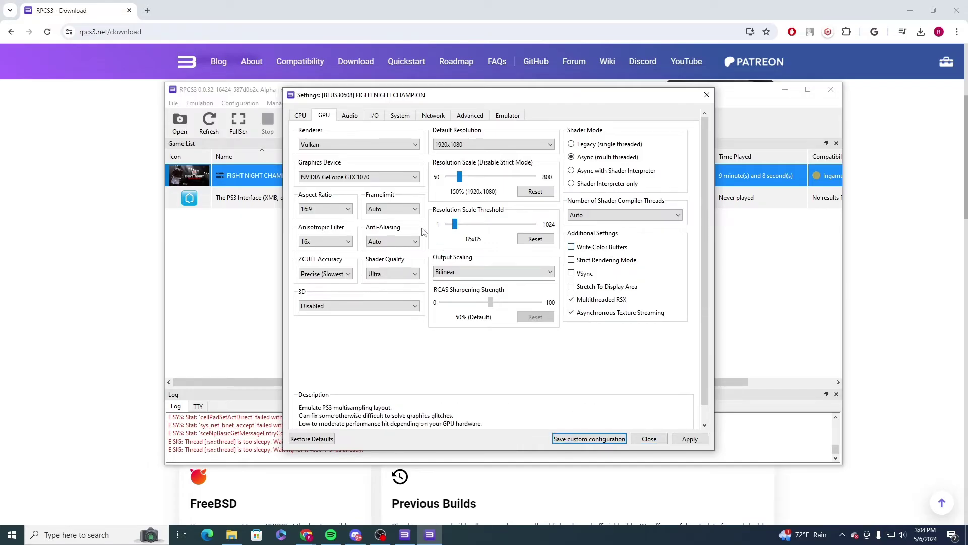
left_click(537, 240)
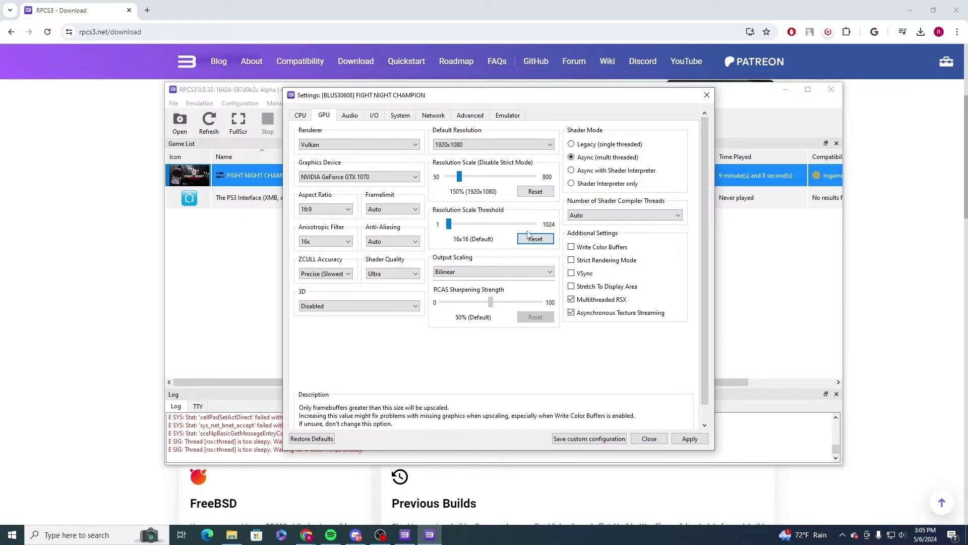
left_click_drag(448, 224, 451, 227)
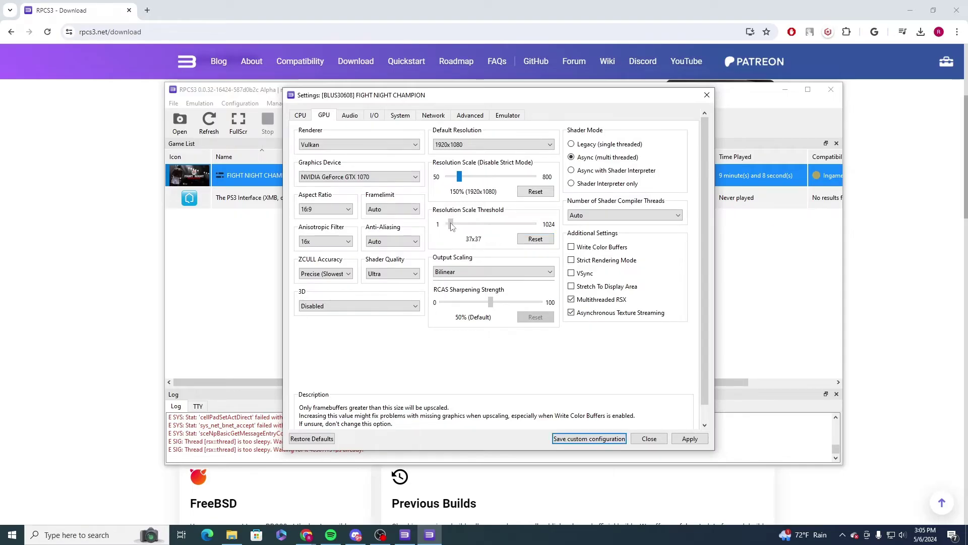
left_click_drag(452, 228, 453, 228)
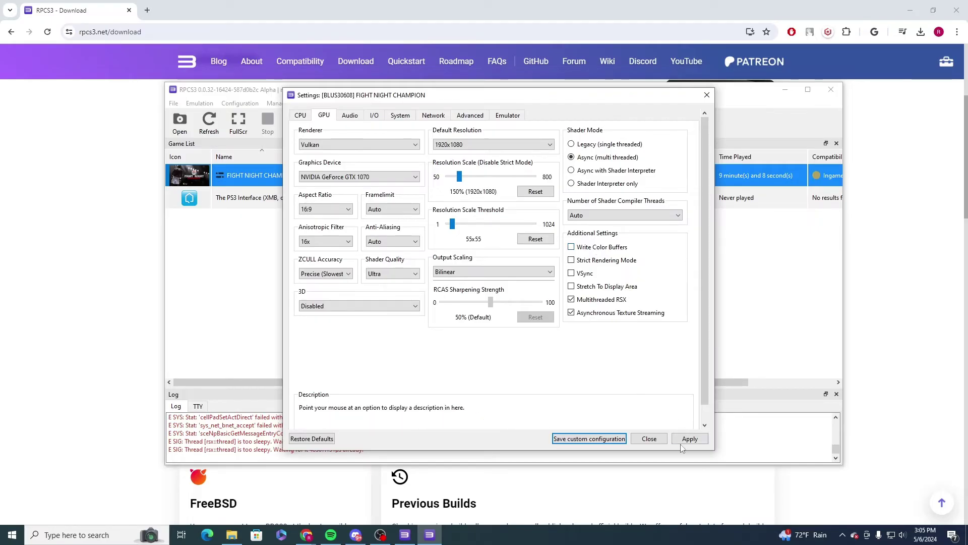
left_click(608, 439)
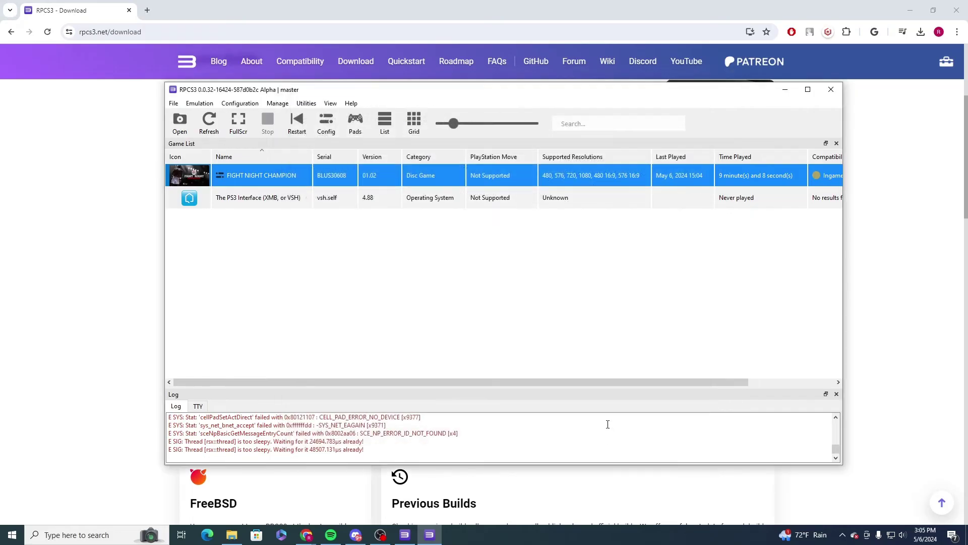
- Boot Fight Night Champion again from the game list
right_click(253, 172)
left_click(418, 204)
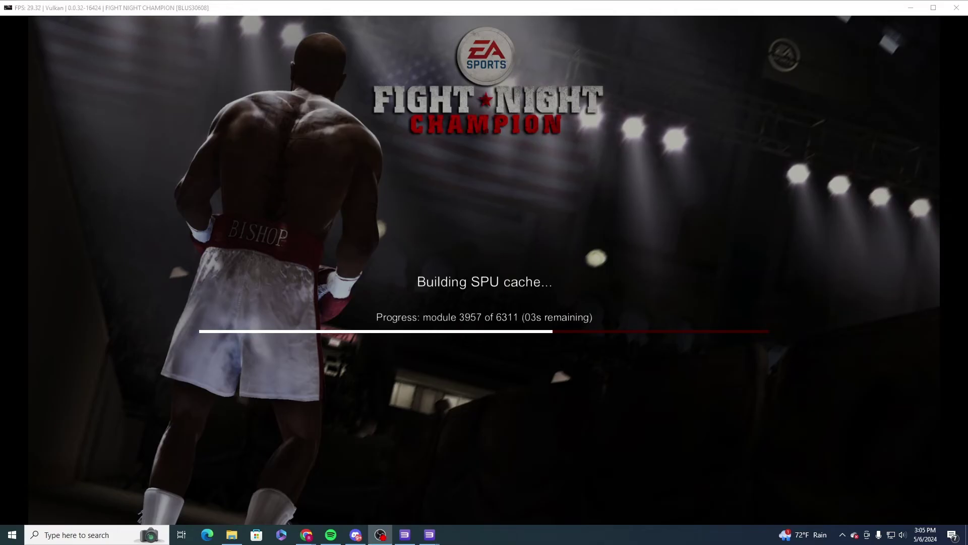
left_click(801, 316)
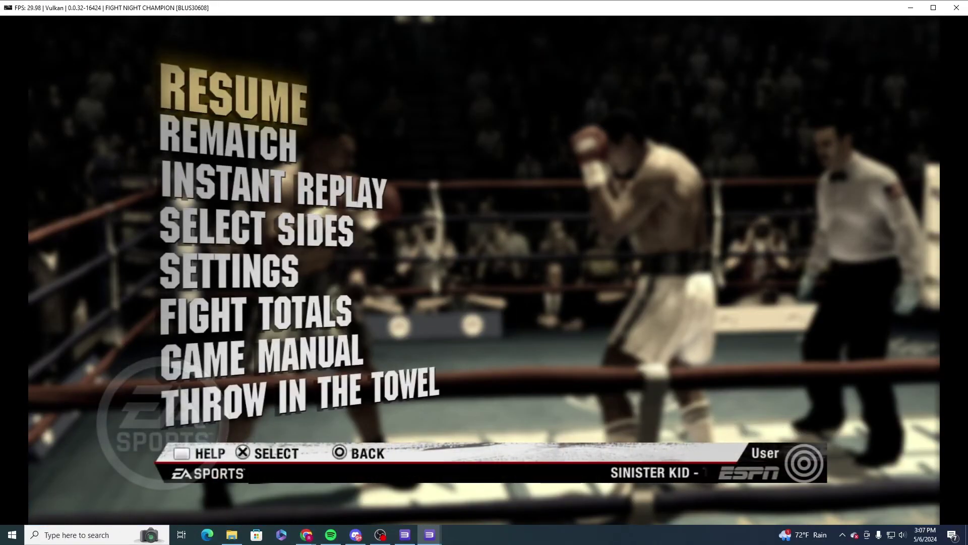
- Throw in the towel from the paused fight and confirm returning to the main menu
key("Down")
key("Down")
key("Down")
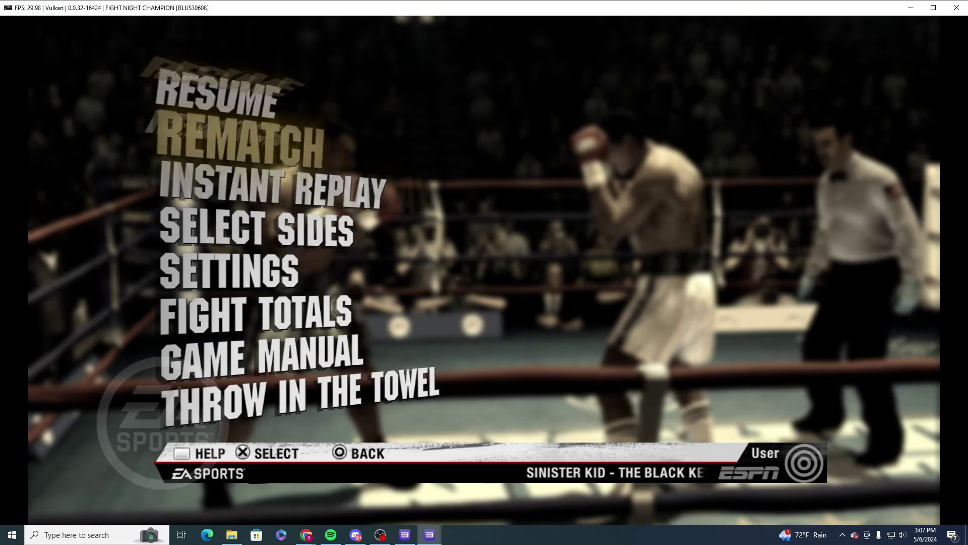
key("Down")
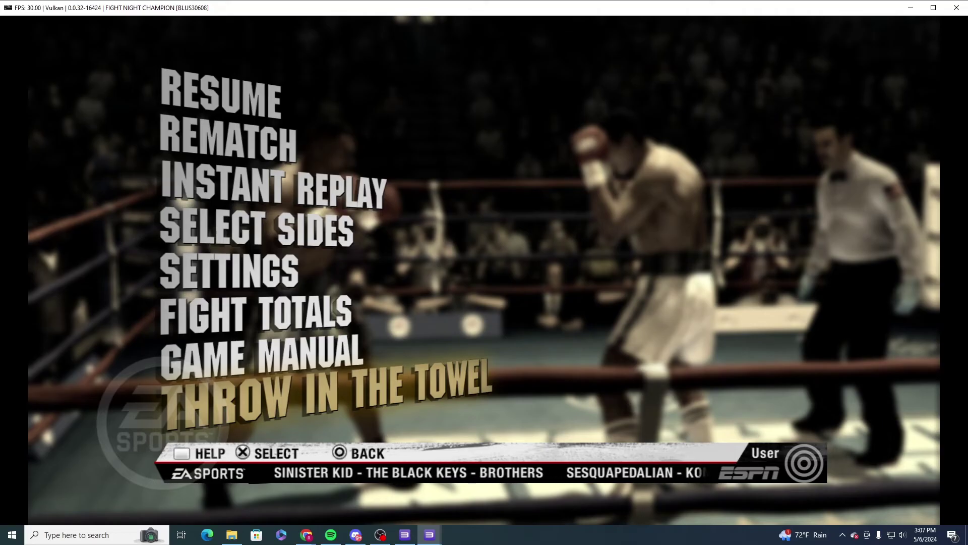
key("x")
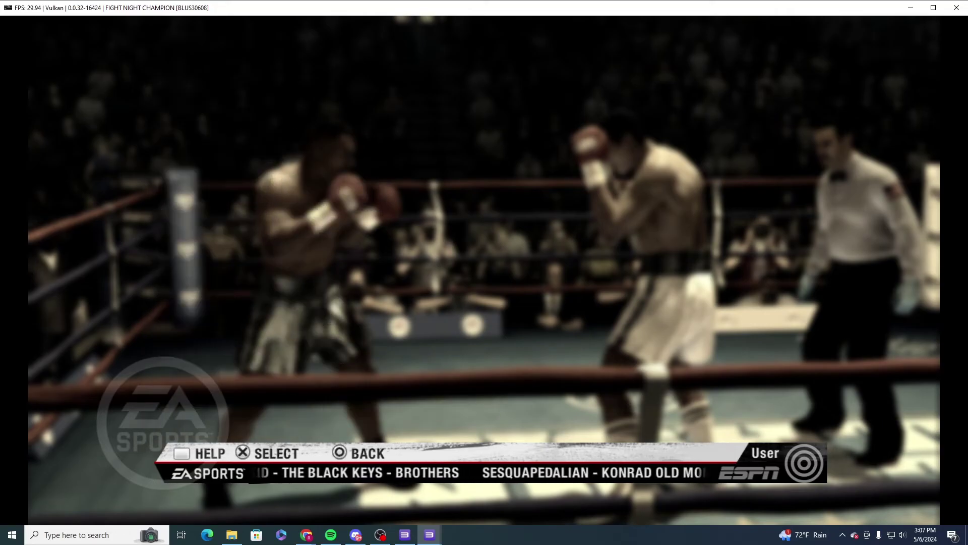
key("Up")
key("x")
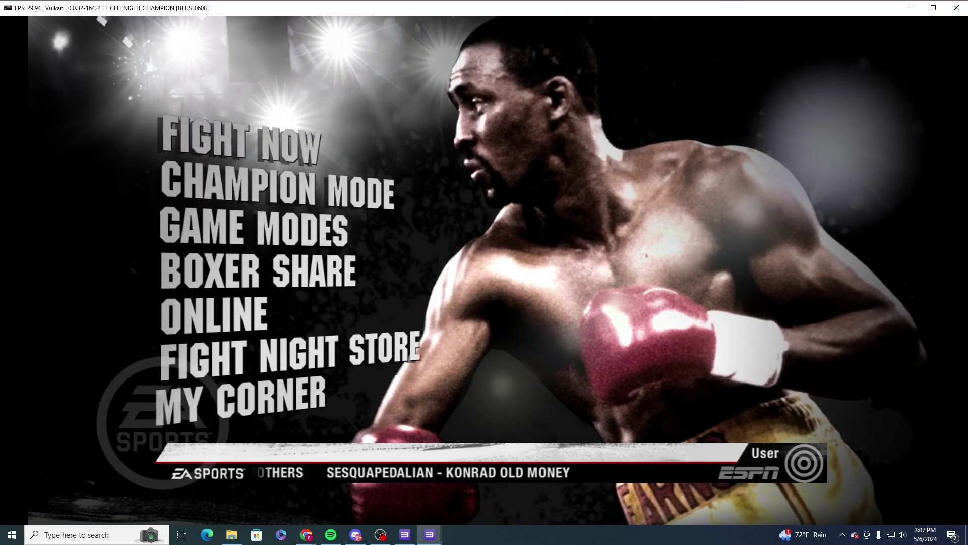
key("Down")
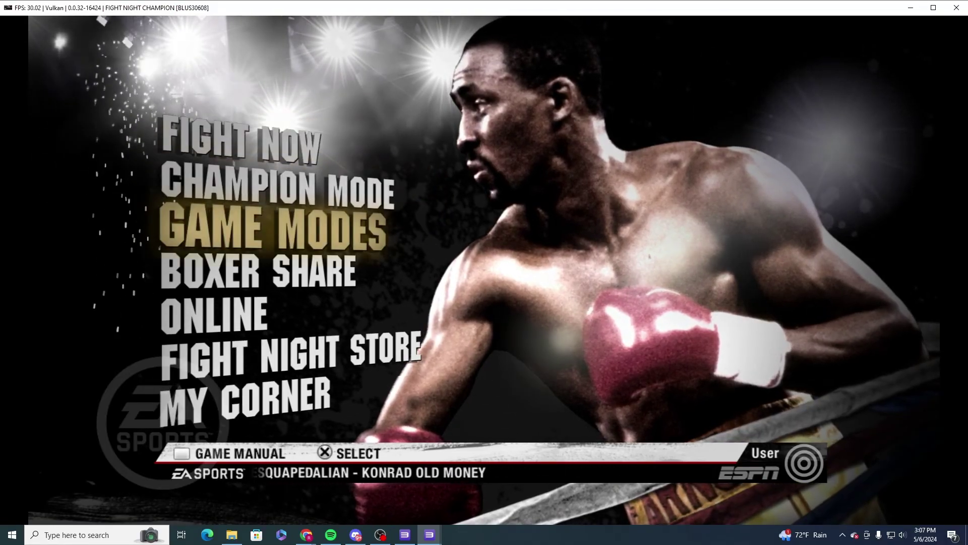
key("x")
key("c")
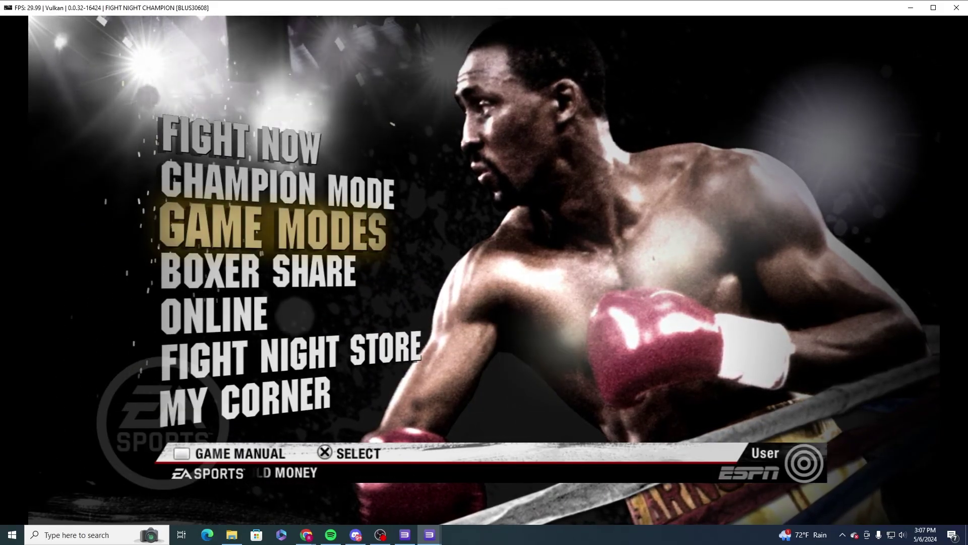
- Exit the running game and open Fight Night Champion's custom configuration from the game list
left_click(954, 12)
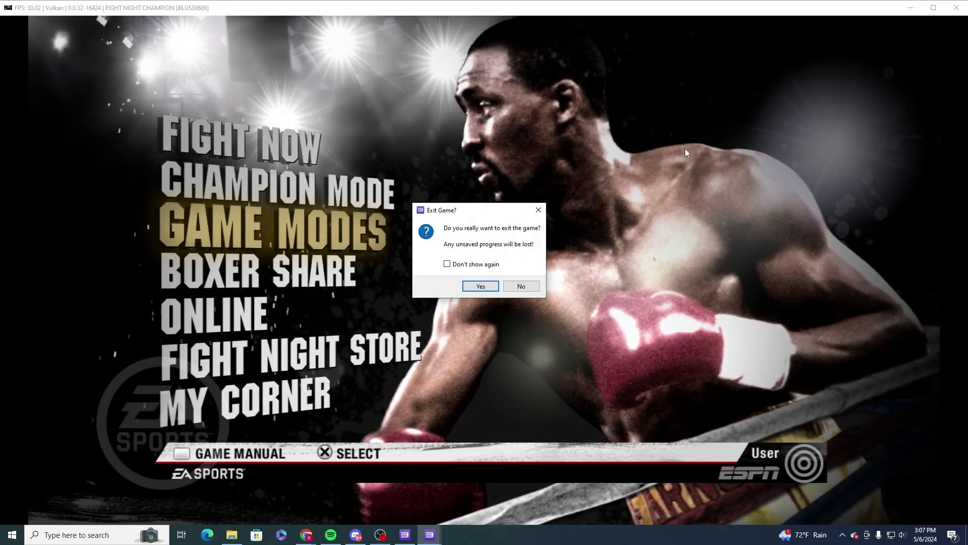
left_click(486, 285)
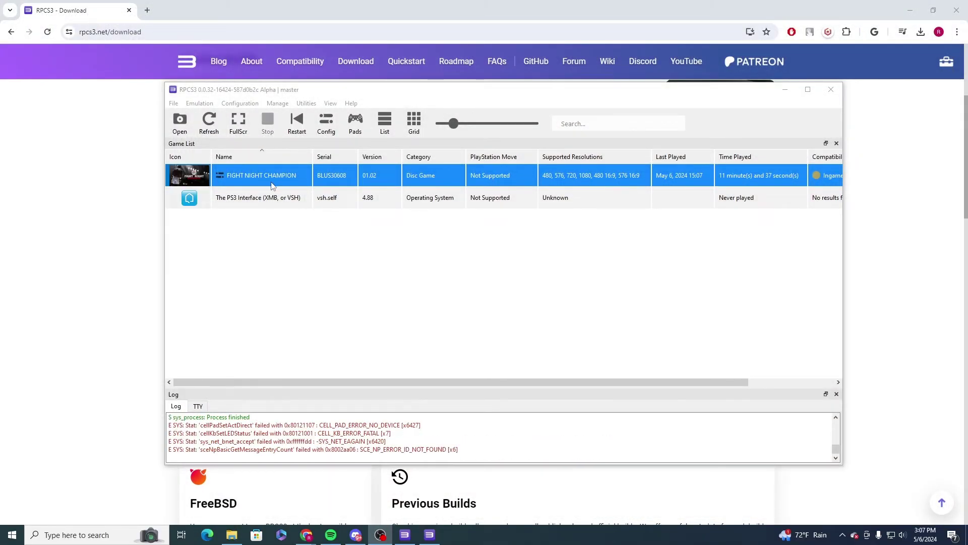
left_click(289, 177)
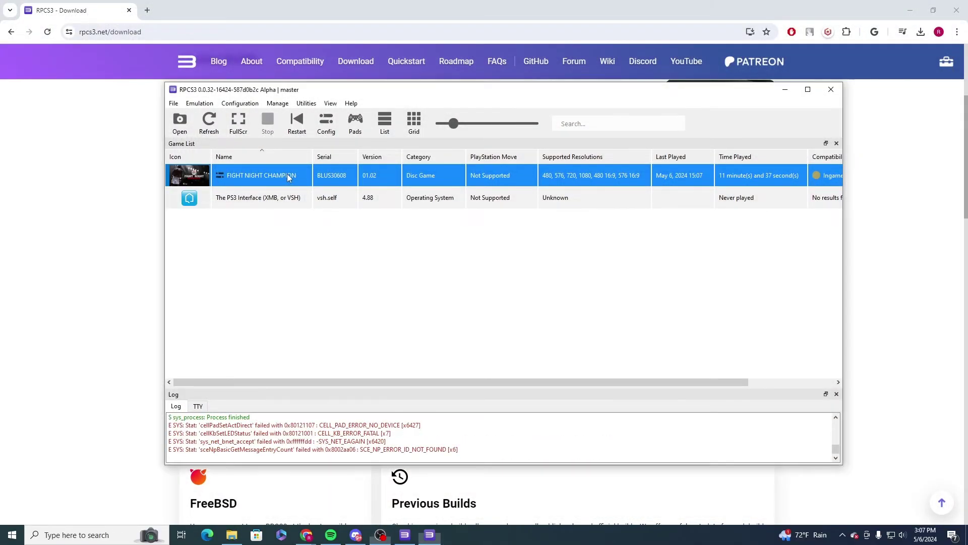
right_click(289, 178)
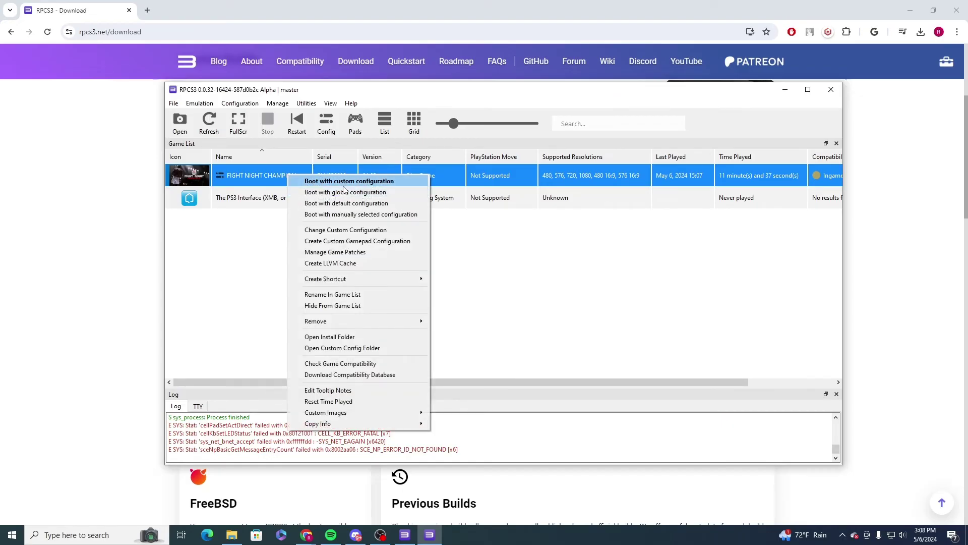
left_click(371, 231)
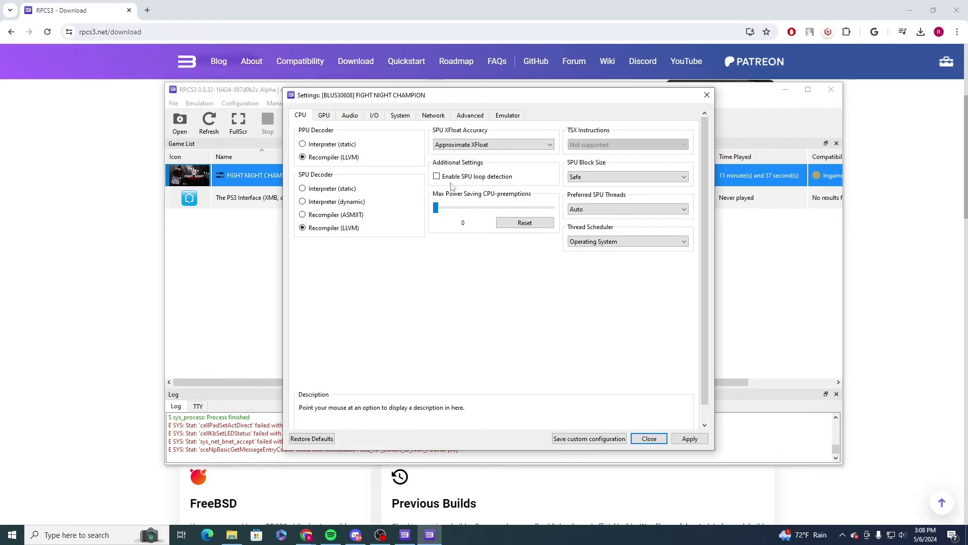
- Review the available SPU XFloat Accuracy options without changing the selection
left_click(487, 146)
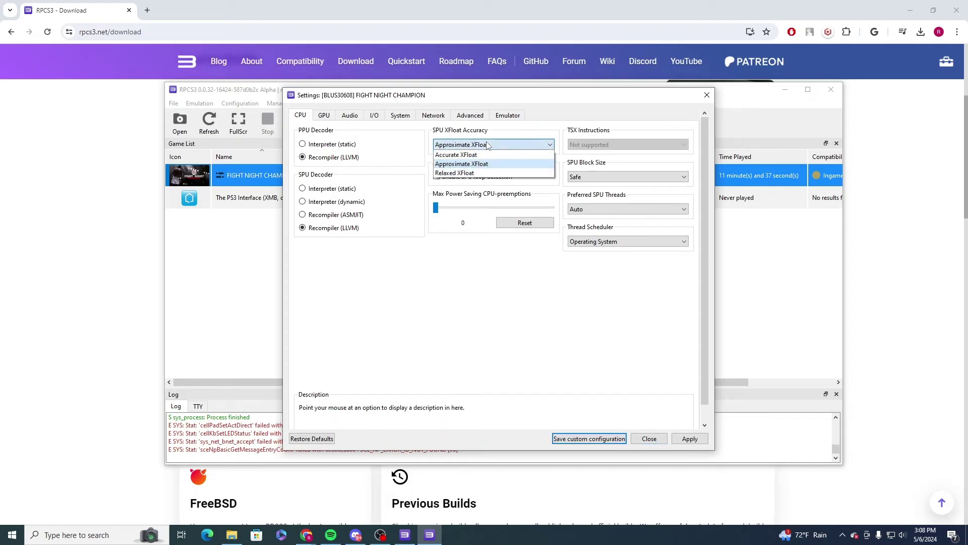
left_click(487, 146)
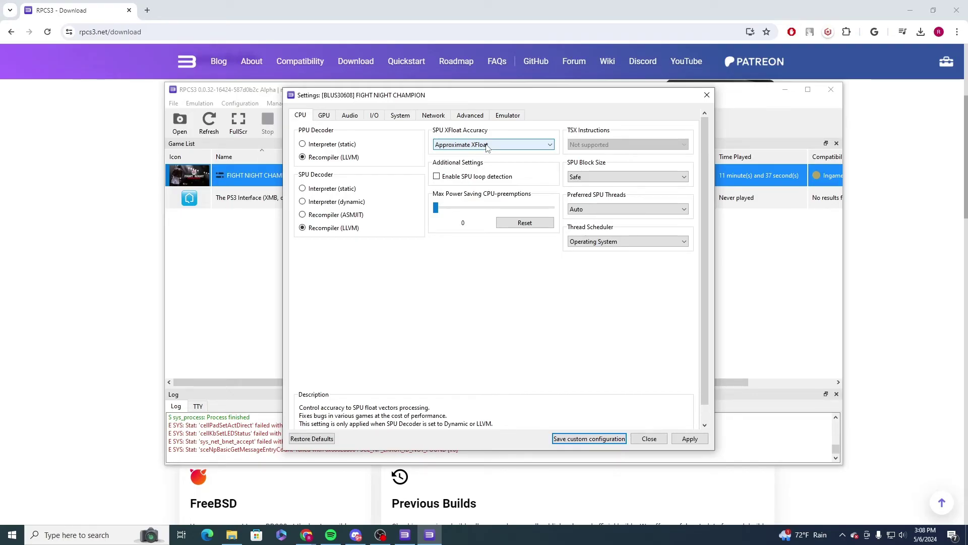
left_click(487, 145)
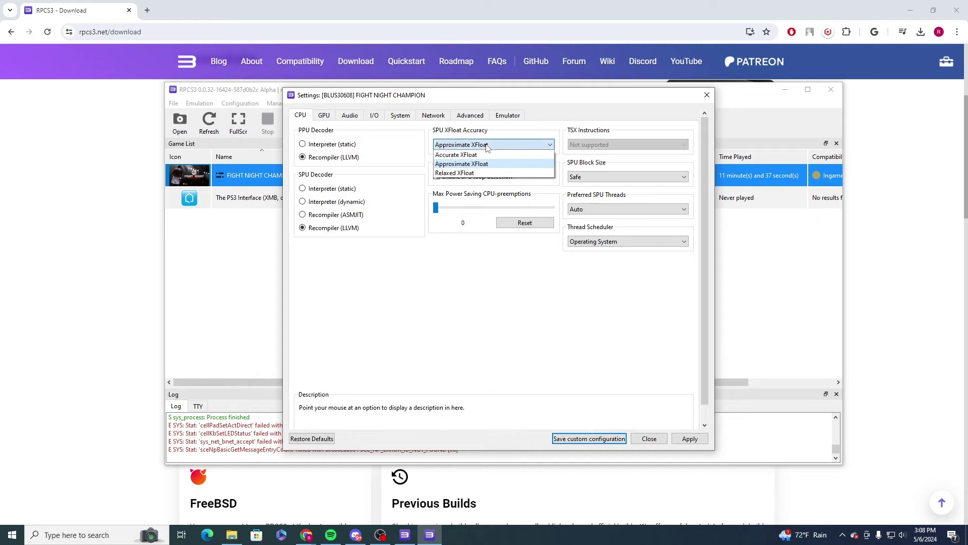
left_click(499, 146)
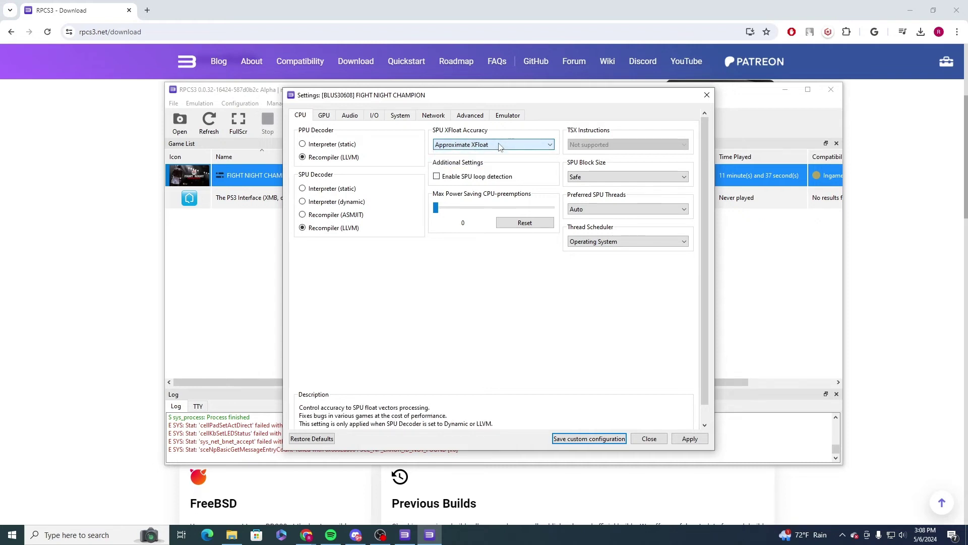
- In the GPU settings, keep ZCULL Accuracy at Precise (Slowest) and set Output Scaling to FidelityFX Super Resolution
left_click(326, 116)
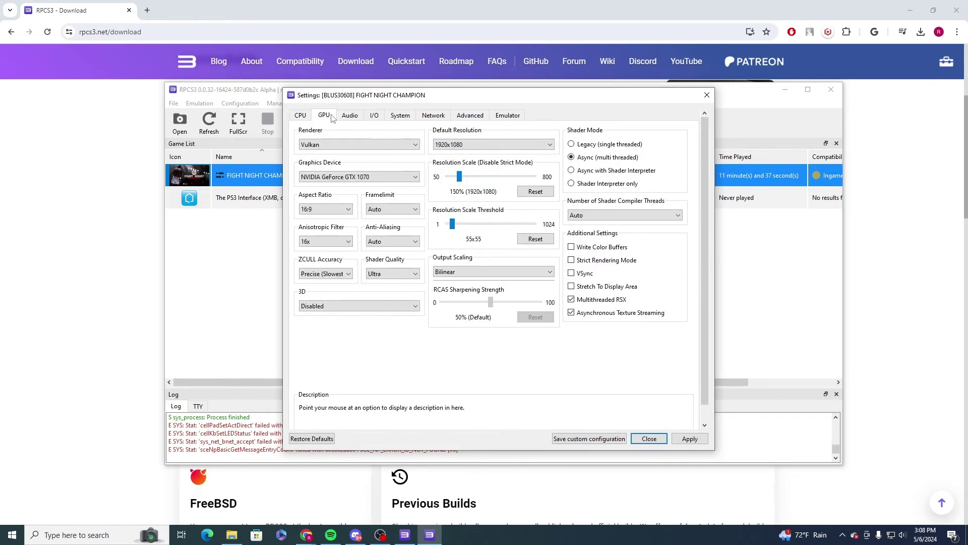
left_click(334, 275)
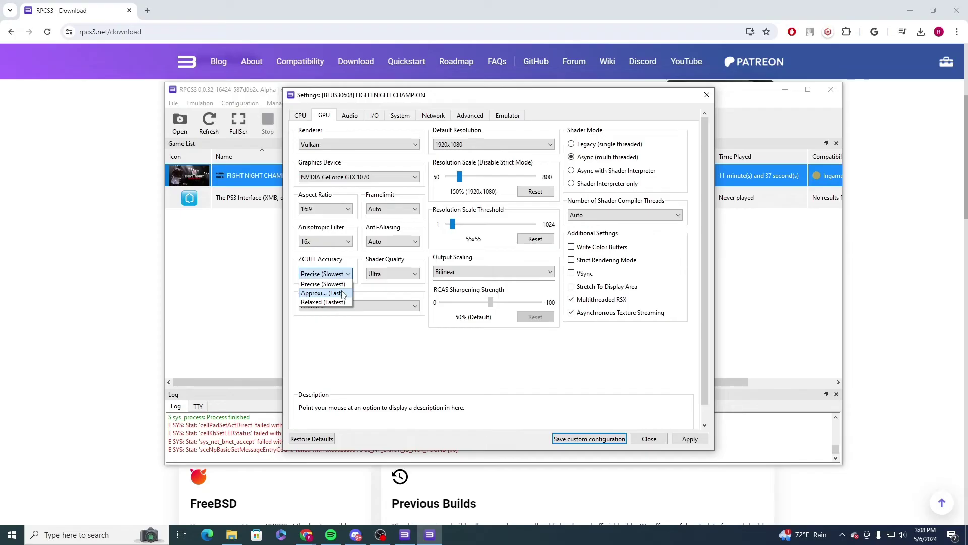
left_click(338, 284)
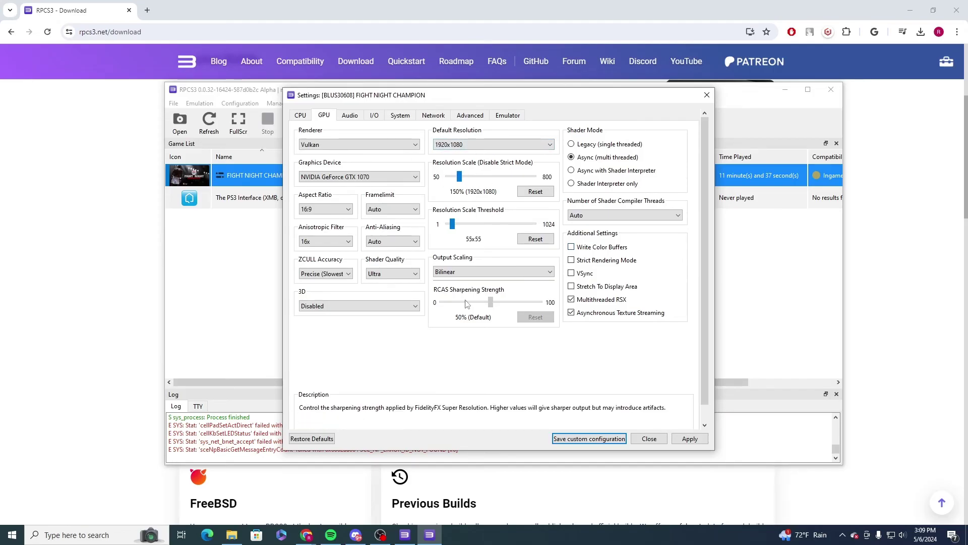
left_click(473, 273)
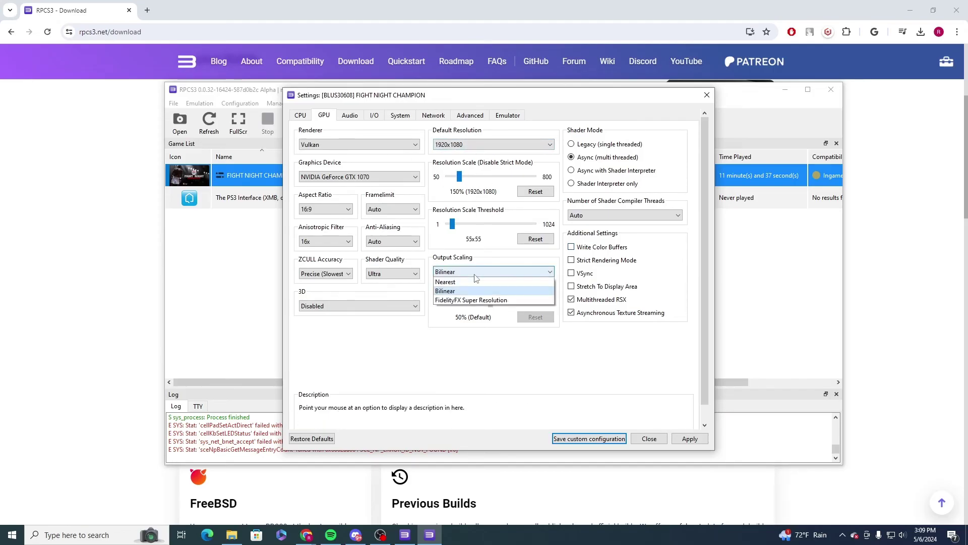
left_click(473, 305)
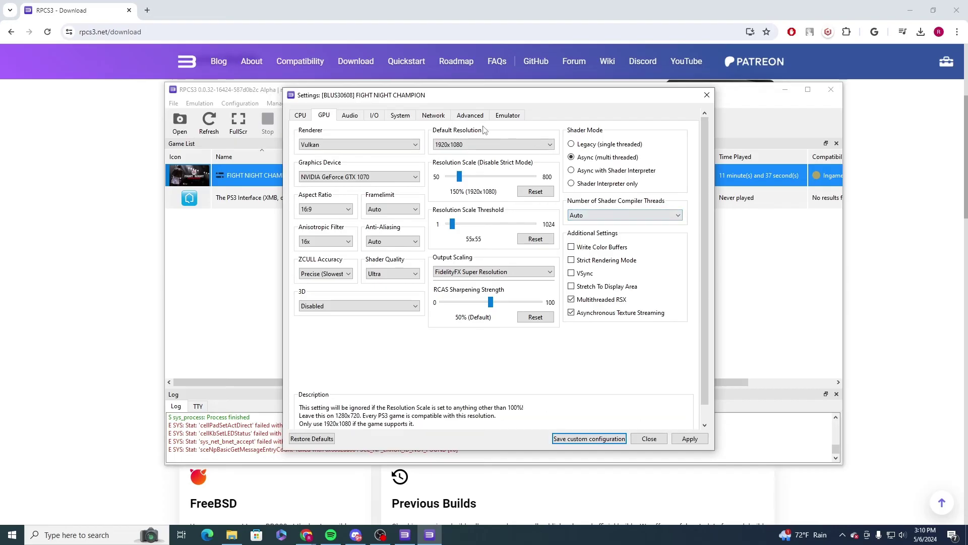
- Widen the settings window, move it up, and examine the advanced Core, Firmware Libraries and GPU options
left_click(470, 115)
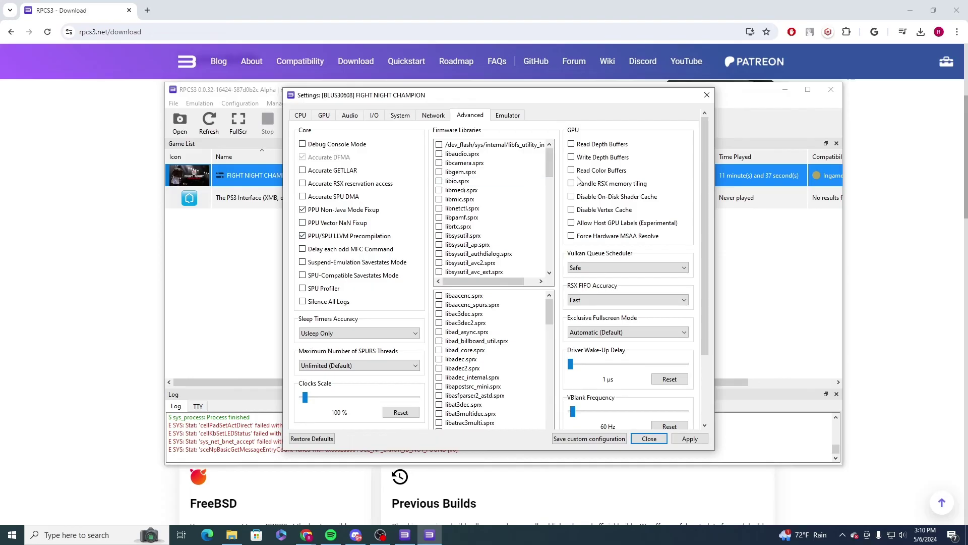
key("Tab")
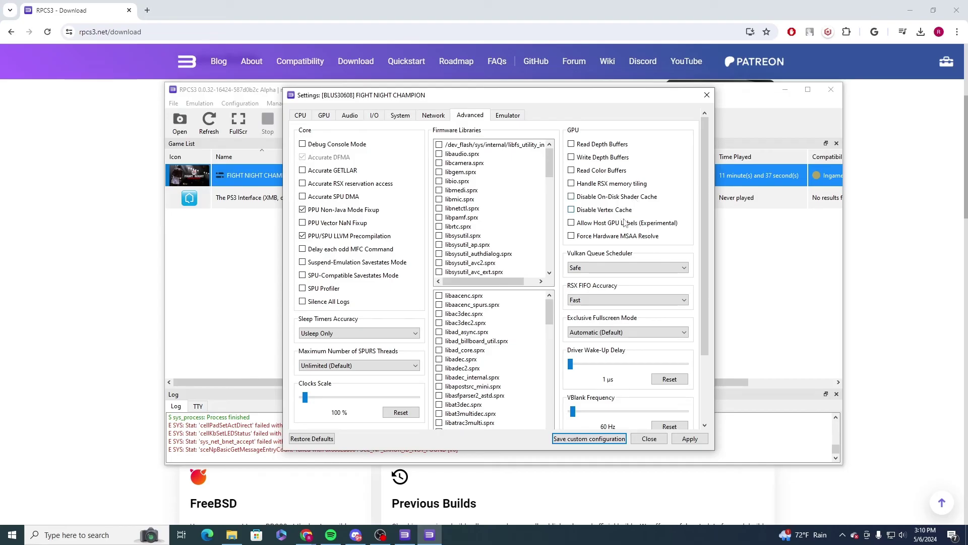
scroll(635, 203, "down", 3)
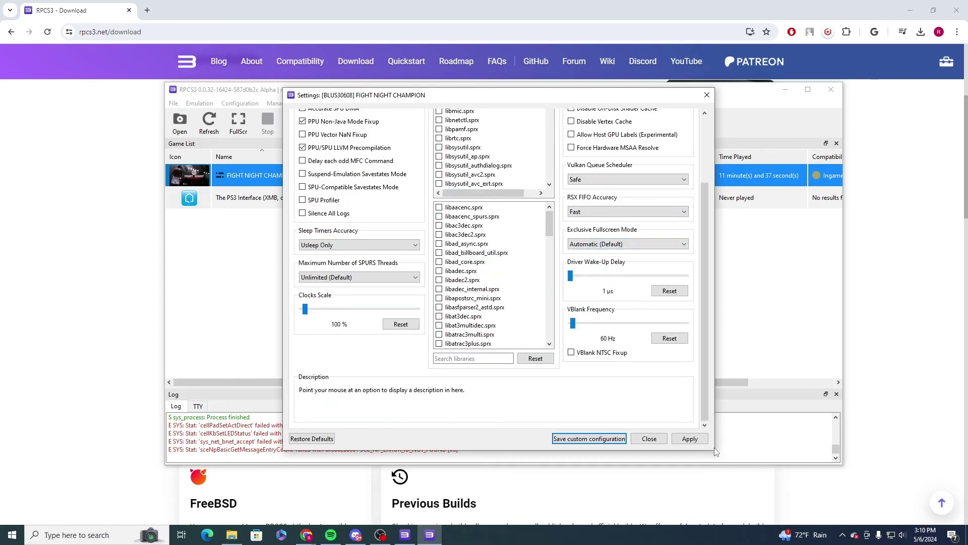
left_click_drag(714, 433, 907, 409)
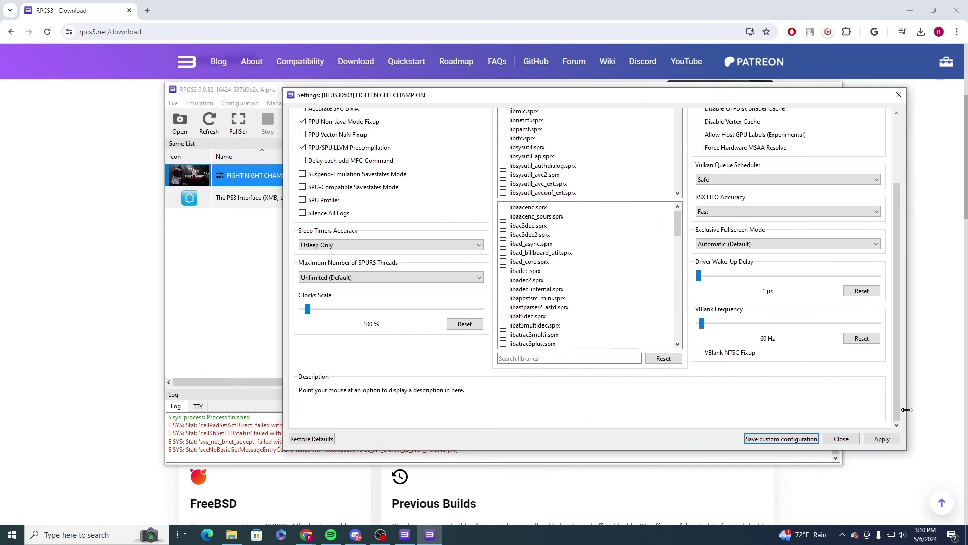
left_click_drag(592, 90, 593, 1)
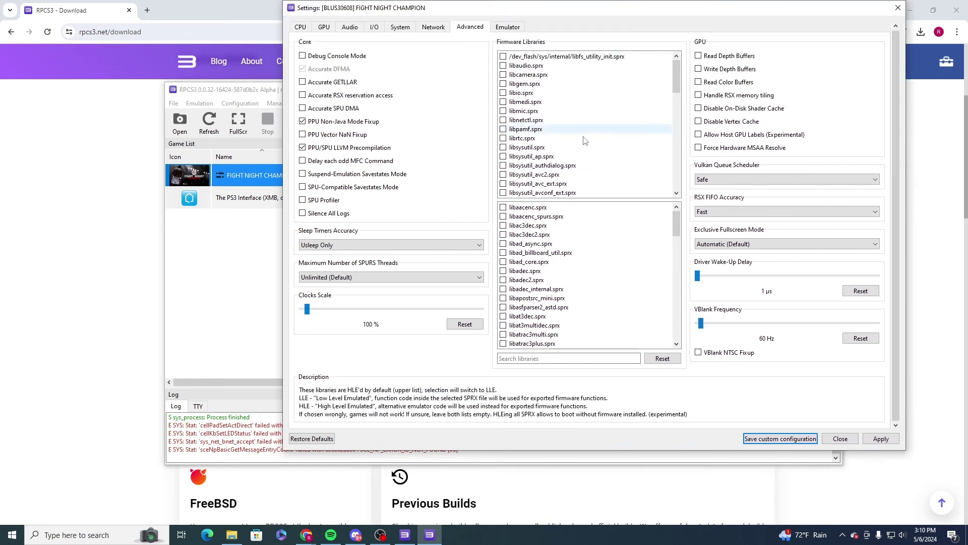
scroll(583, 146, "down", 2)
scroll(570, 166, "up", 2)
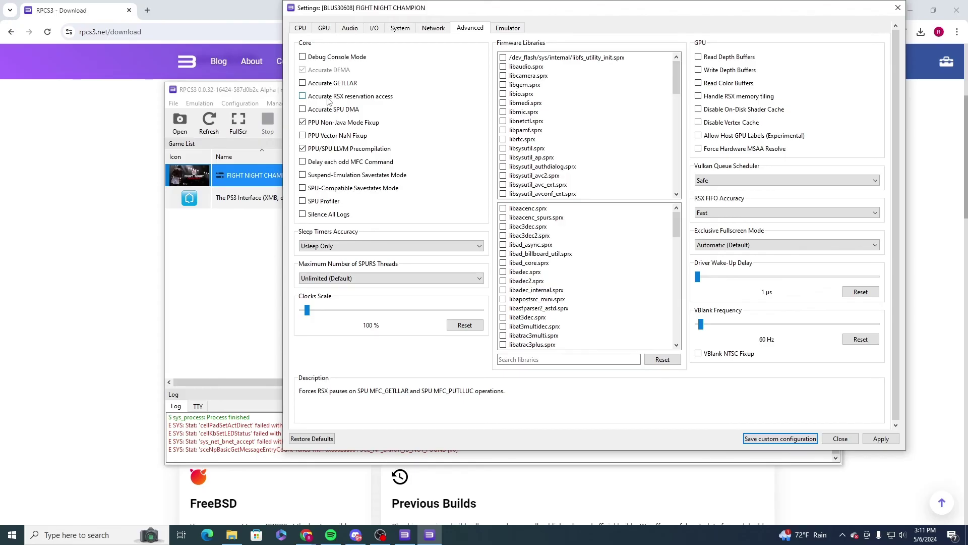
- Examine the audio settings, including Audio Out, Audio Device, Audio Buffer Duration and Audio Output Format, without changing them
left_click(352, 29)
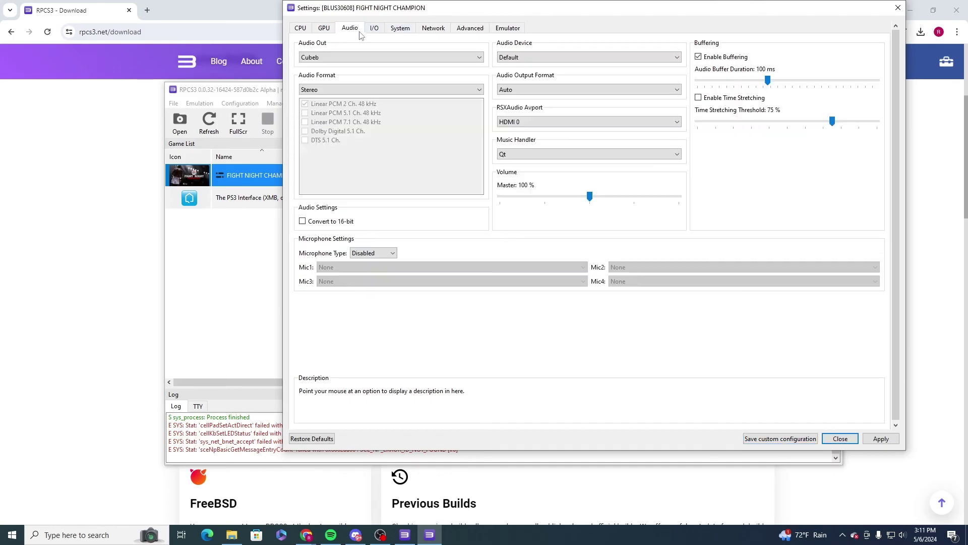
left_click(467, 61)
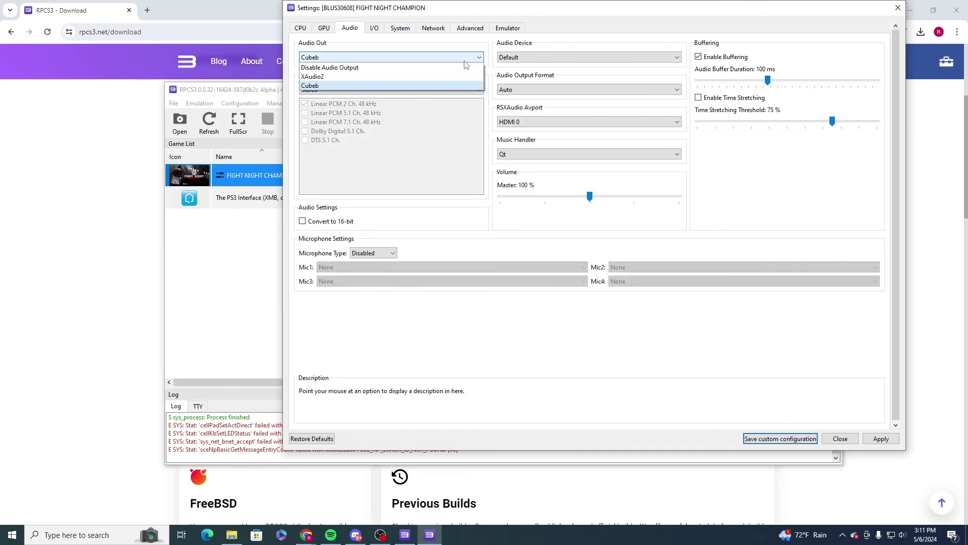
left_click(444, 57)
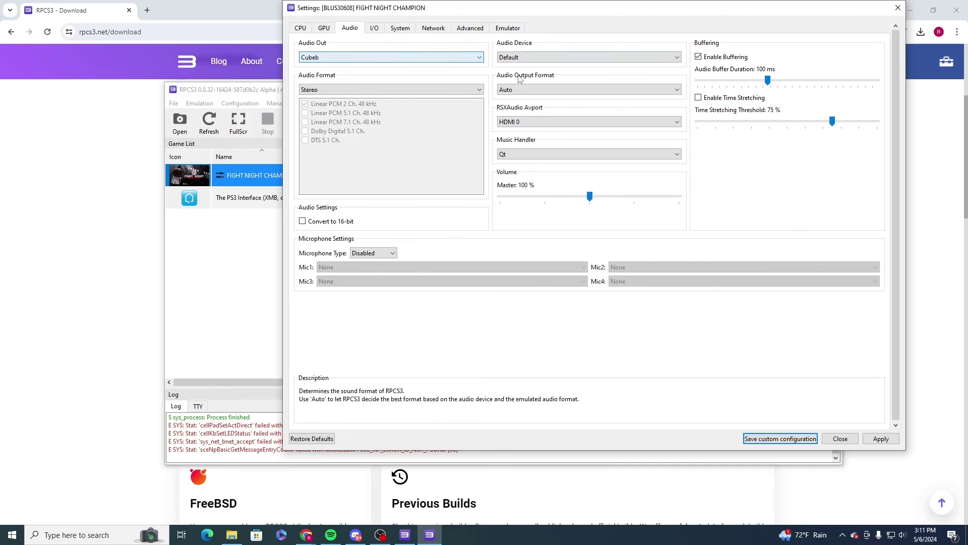
left_click(545, 59)
left_click(545, 59)
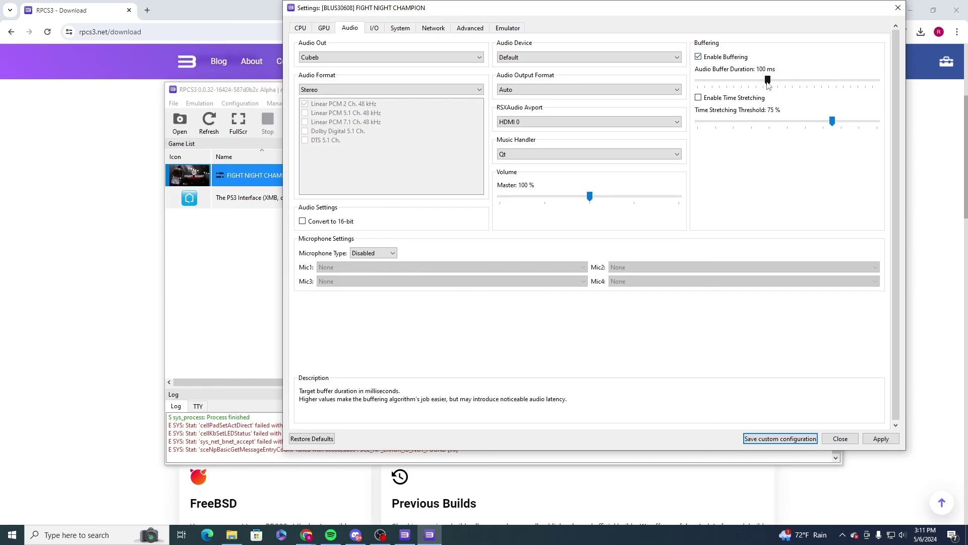
mouse_move(767, 82)
left_mouse_down()
mouse_move(863, 84)
mouse_move(751, 88)
mouse_move(767, 88)
left_mouse_up()
left_click_drag(768, 88, 768, 89)
left_click_drag(768, 88, 768, 91)
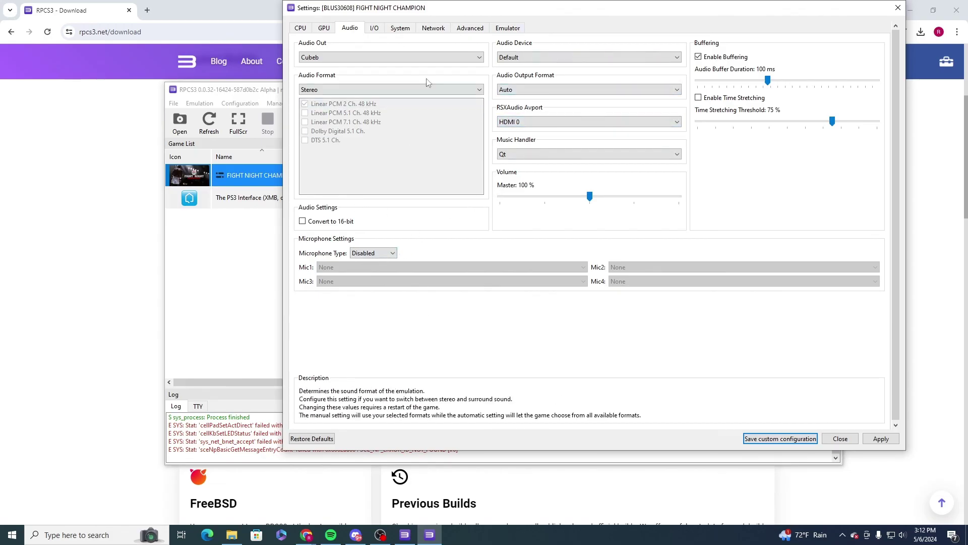
left_click(603, 92)
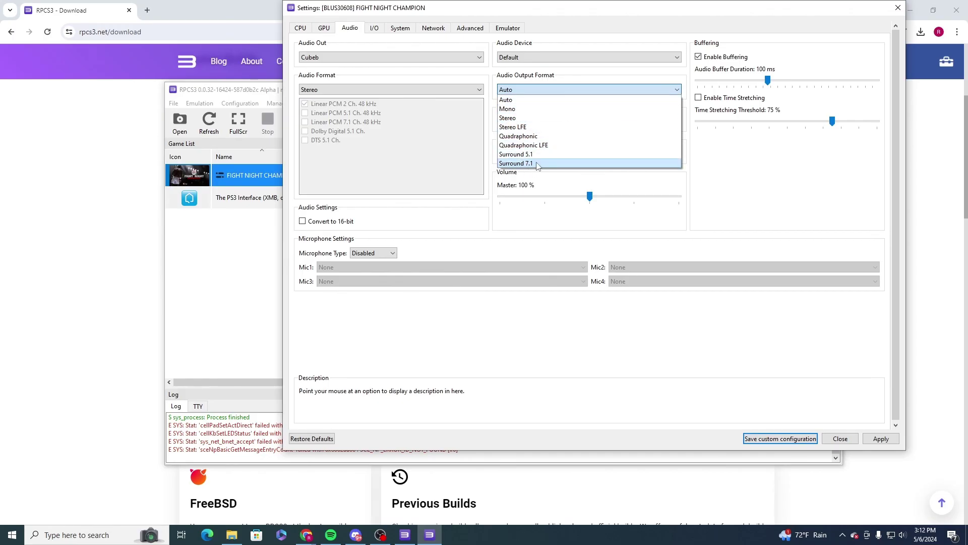
left_click(543, 89)
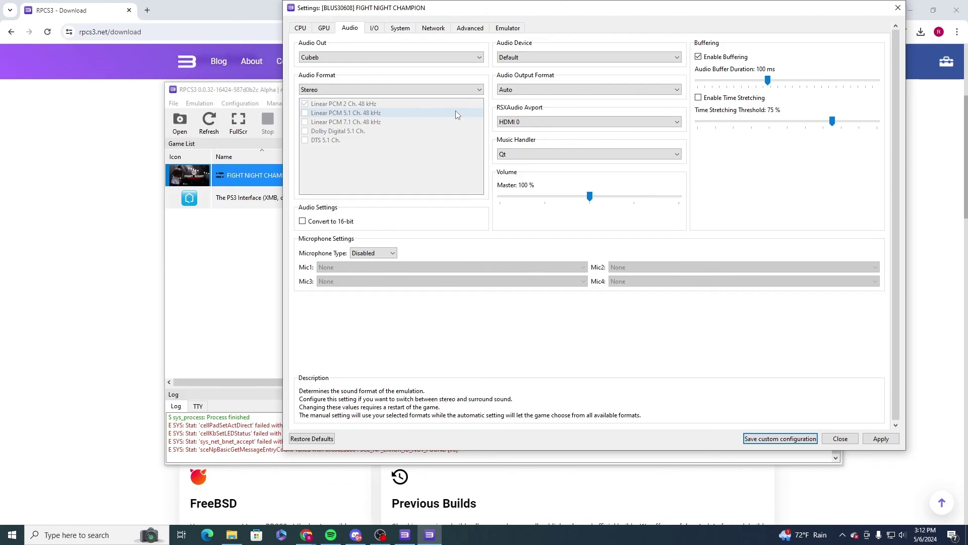
- Recheck the GPU and CPU settings, then apply and save the custom configuration
left_click(324, 28)
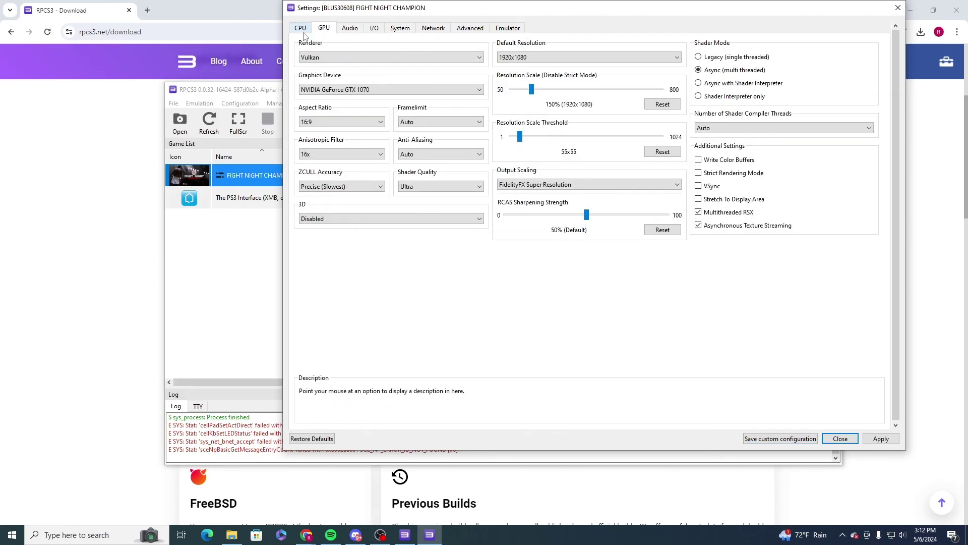
left_click(304, 33)
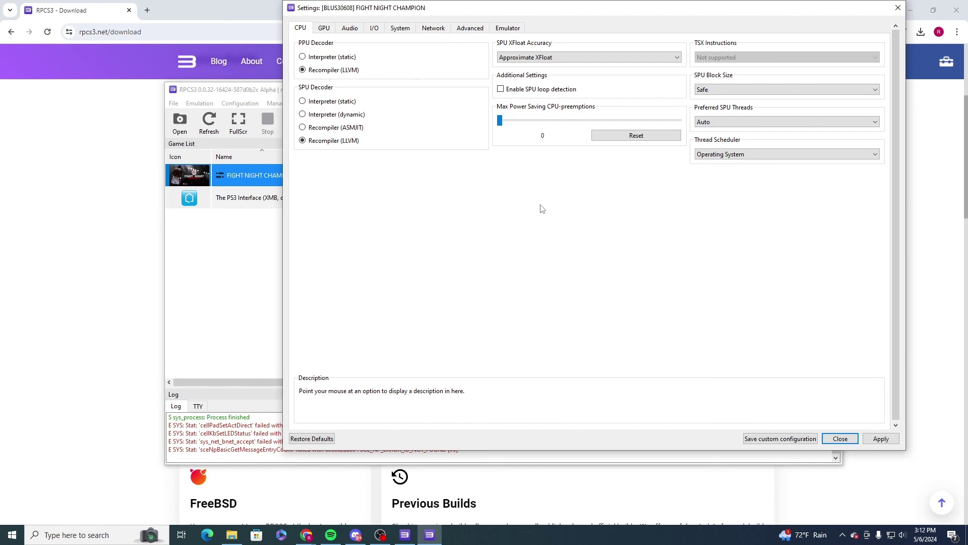
left_click(882, 439)
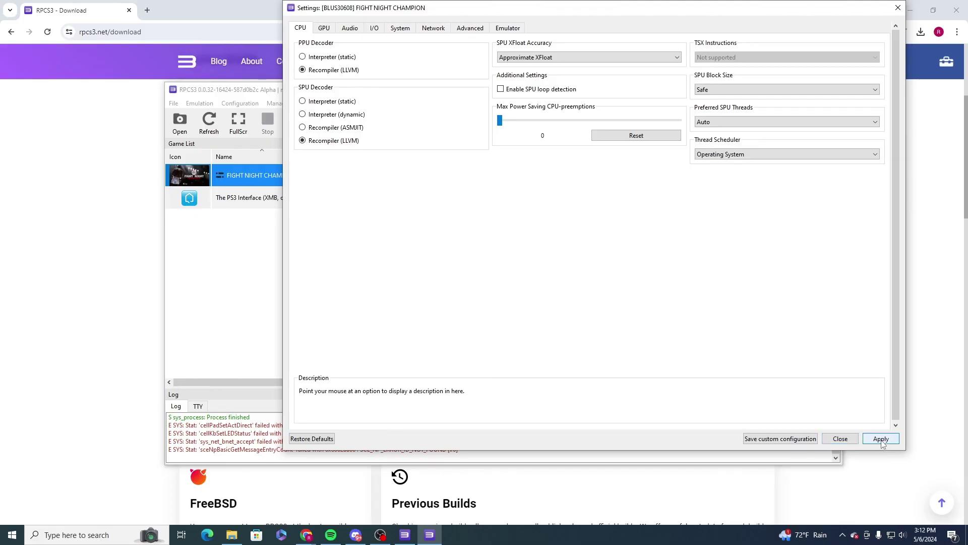
left_click(813, 438)
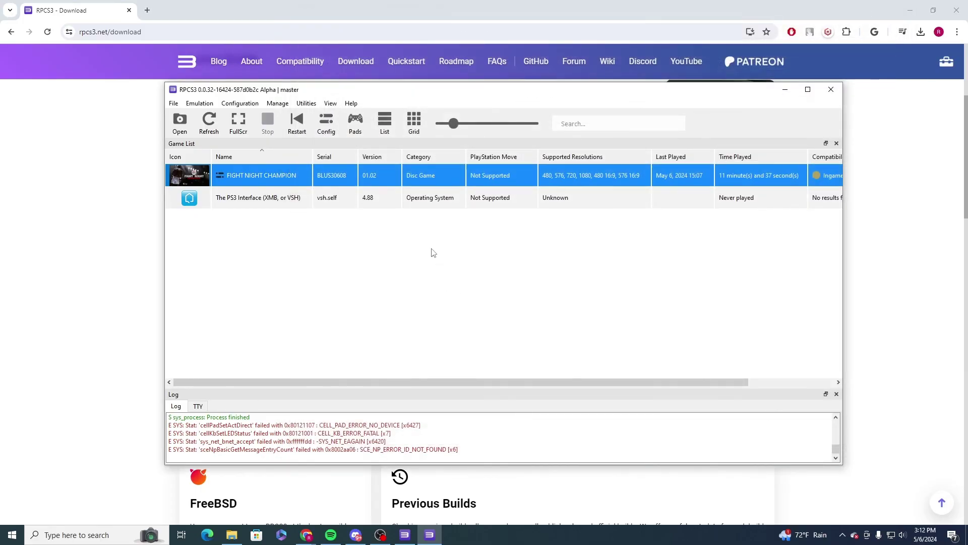